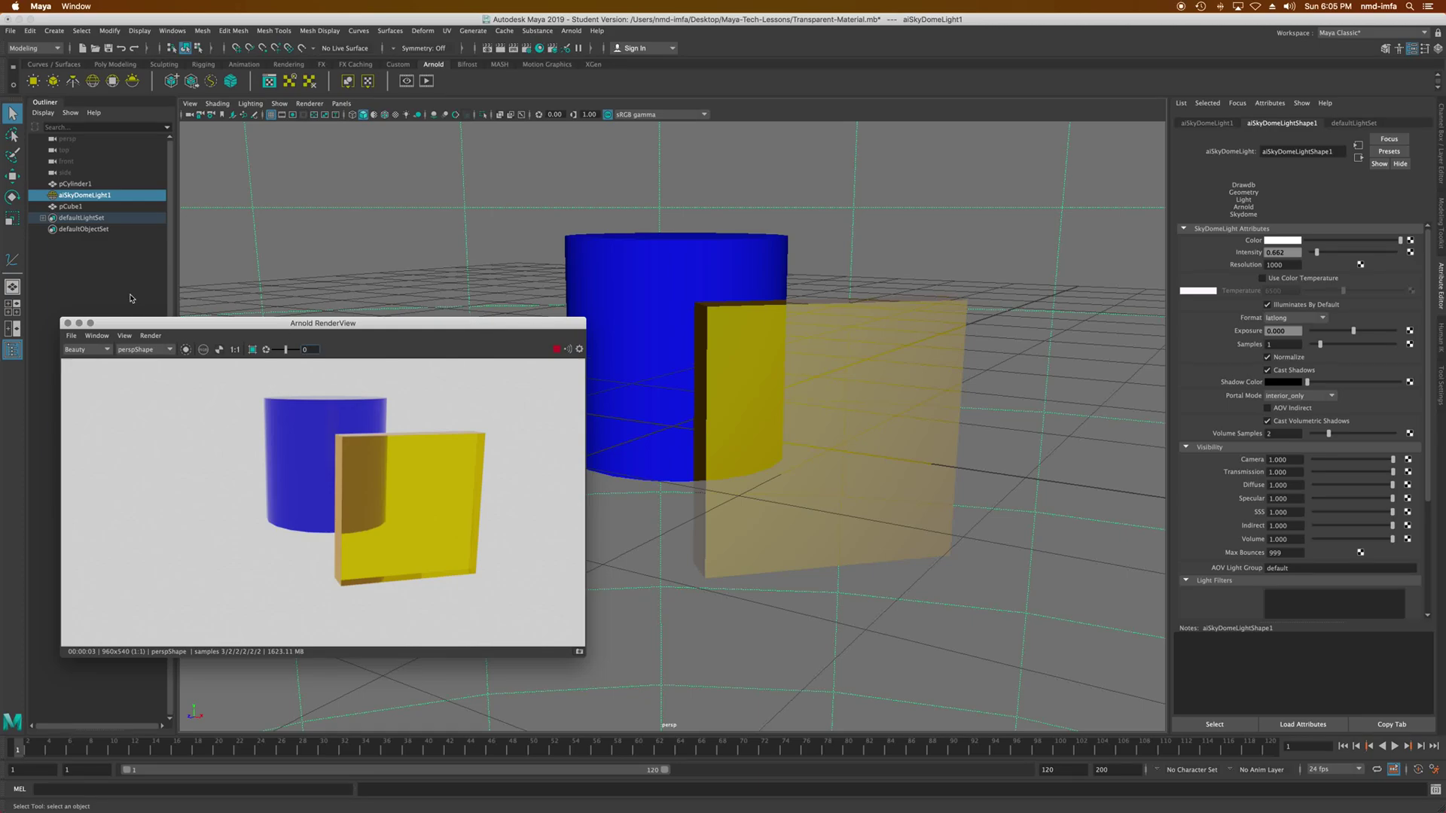
Close the Arnold RenderView window to clear the view of the blue cylinder and transparent slab
{"action": "left_click", "coordinate": [67, 323]}
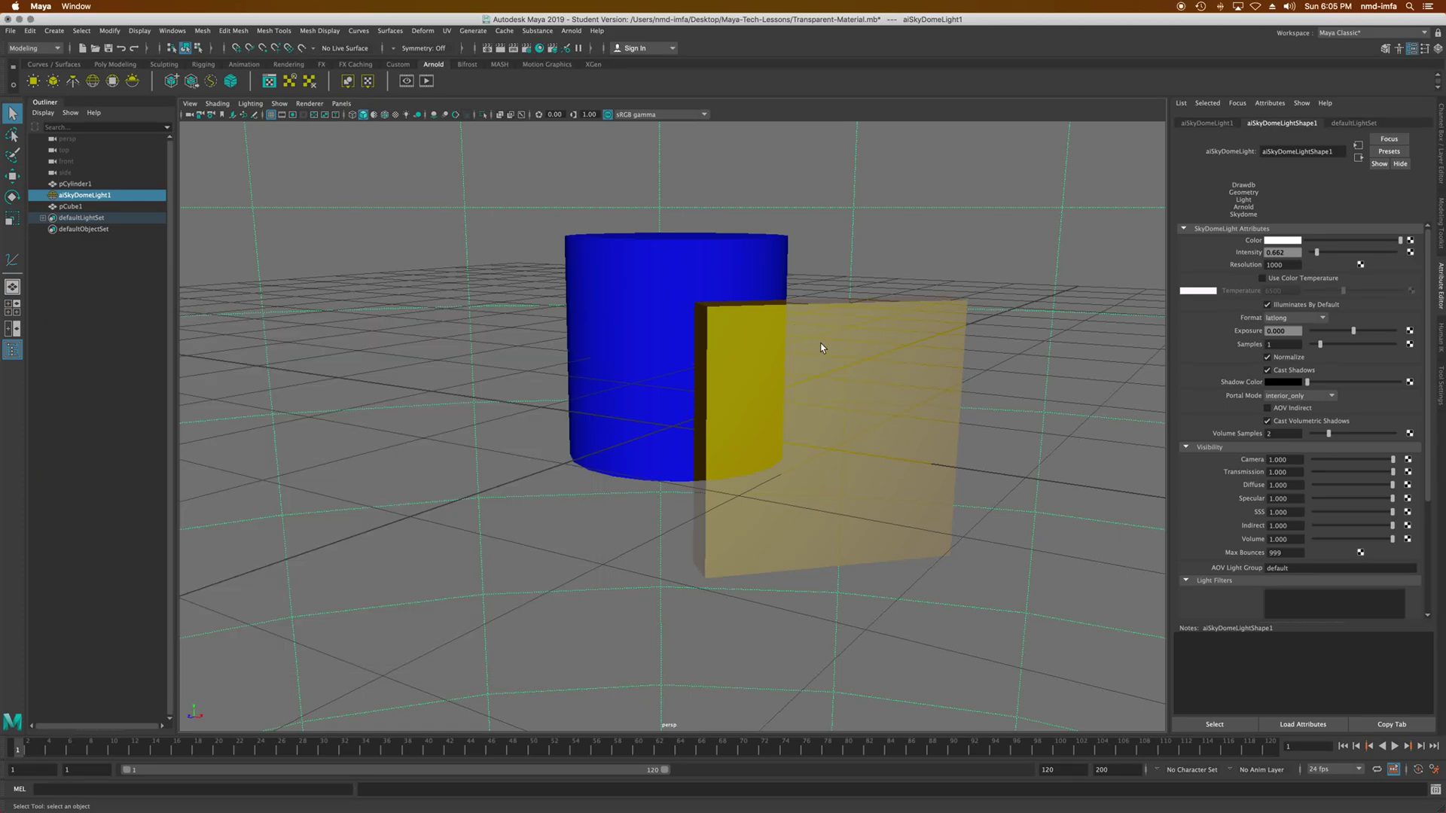
{"action": "mouse_move", "coordinate": [796, 349]}
{"action": "left_mouse_down", "text": "alt"}
{"action": "mouse_move", "coordinate": [791, 336]}
{"action": "mouse_move", "coordinate": [796, 352]}
{"action": "left_mouse_up", "text": "alt"}
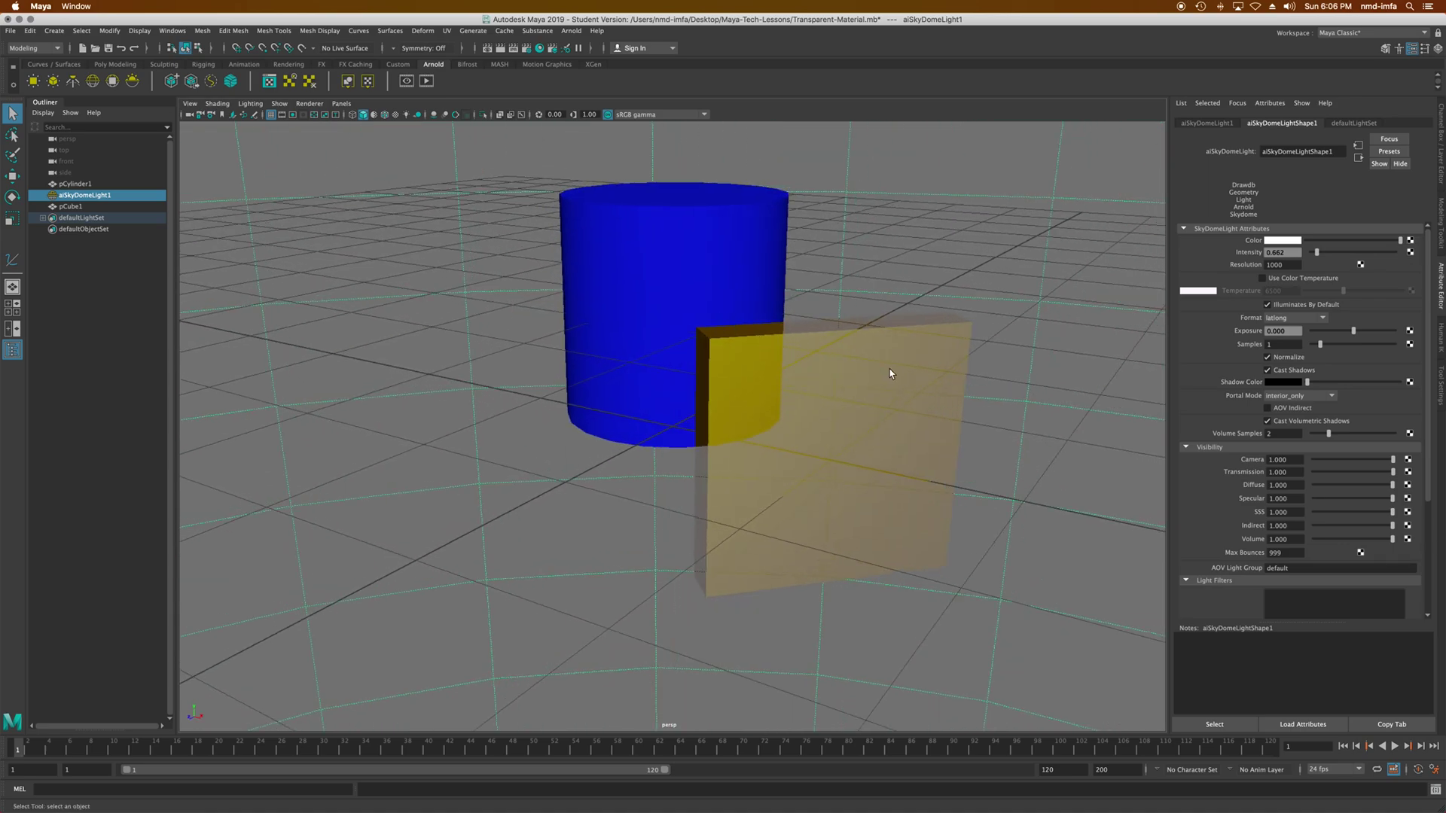
{"action": "left_click_drag", "start_coordinate": [834, 365], "coordinate": [730, 390], "text": "alt"}
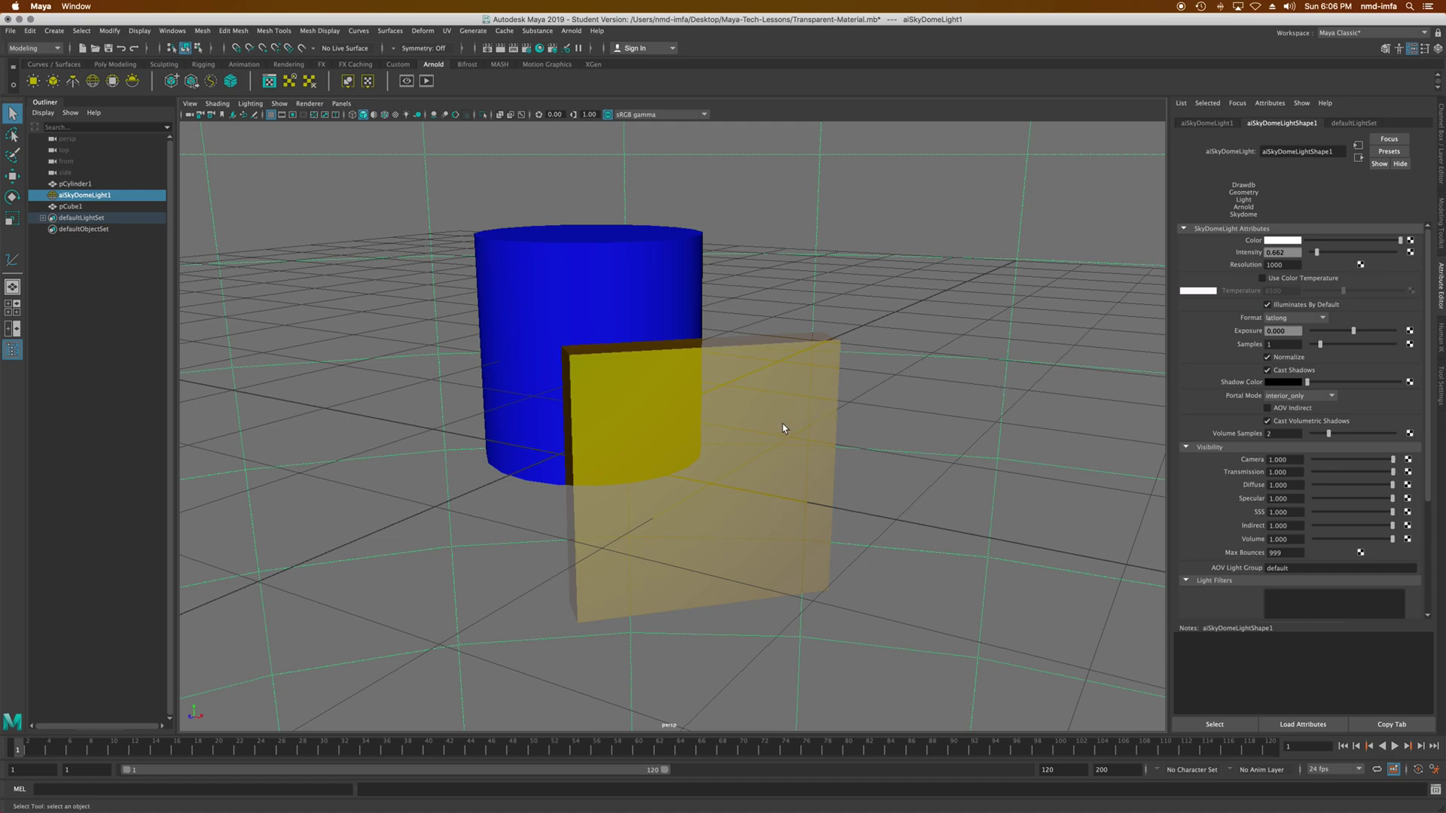
Switch the blue cylinder to face selection and select every other vertical side face around its circumference
{"action": "left_click", "coordinate": [574, 319]}
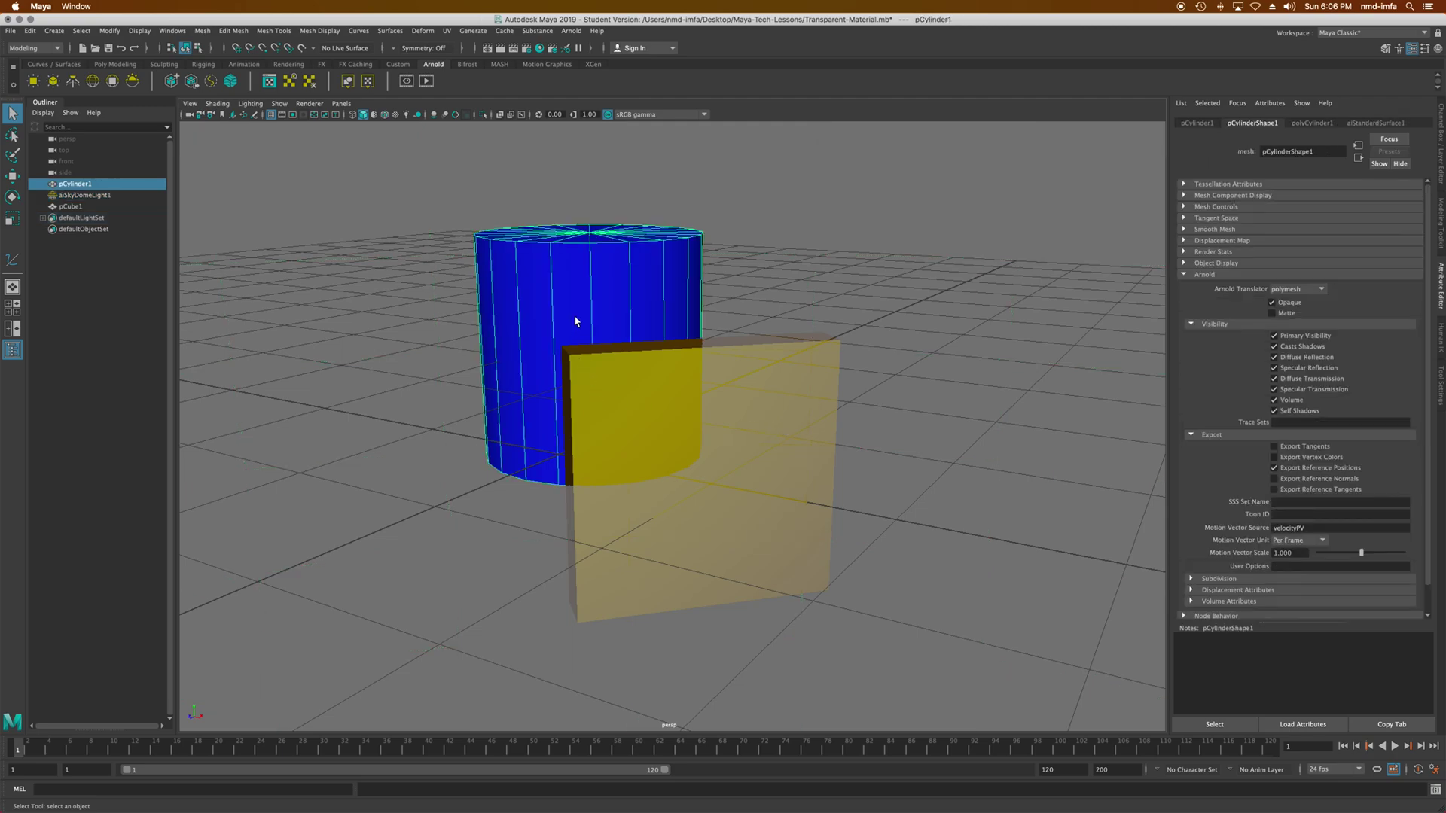
{"action": "left_click_drag", "start_coordinate": [573, 305], "coordinate": [583, 308], "text": "alt"}
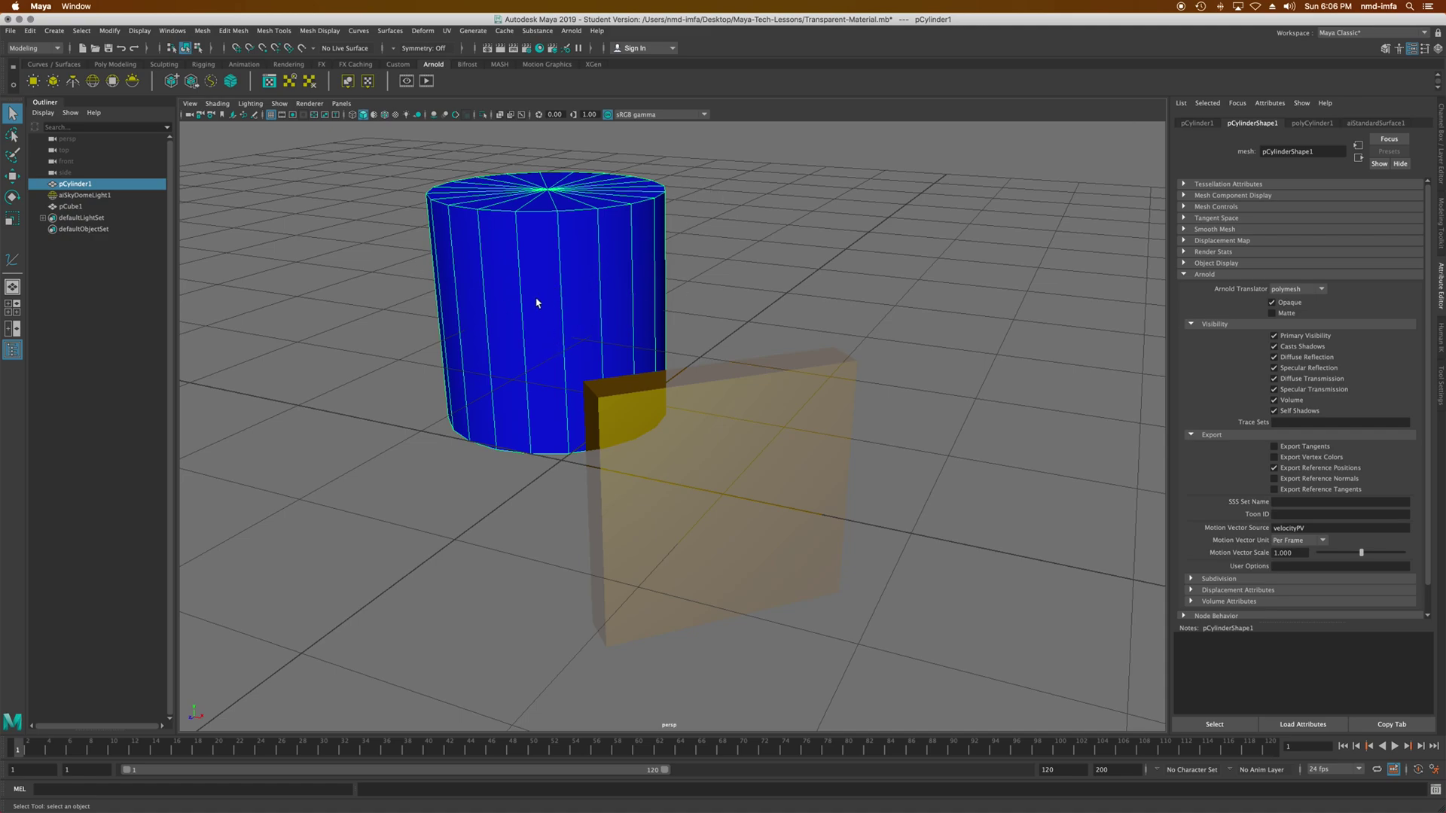
{"action": "right_click_drag", "start_coordinate": [536, 302], "coordinate": [539, 333]}
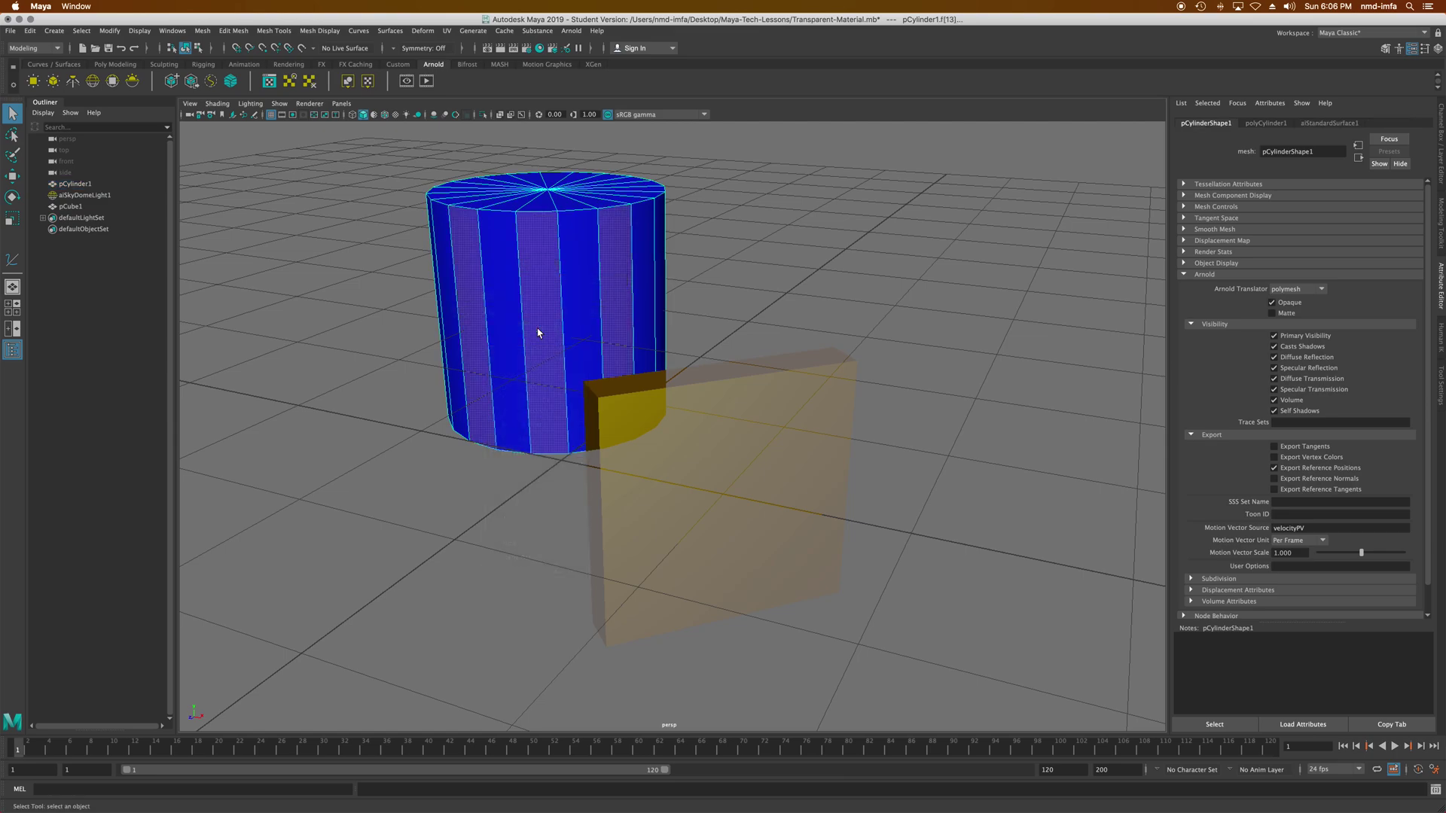
{"action": "left_click", "coordinate": [468, 316]}
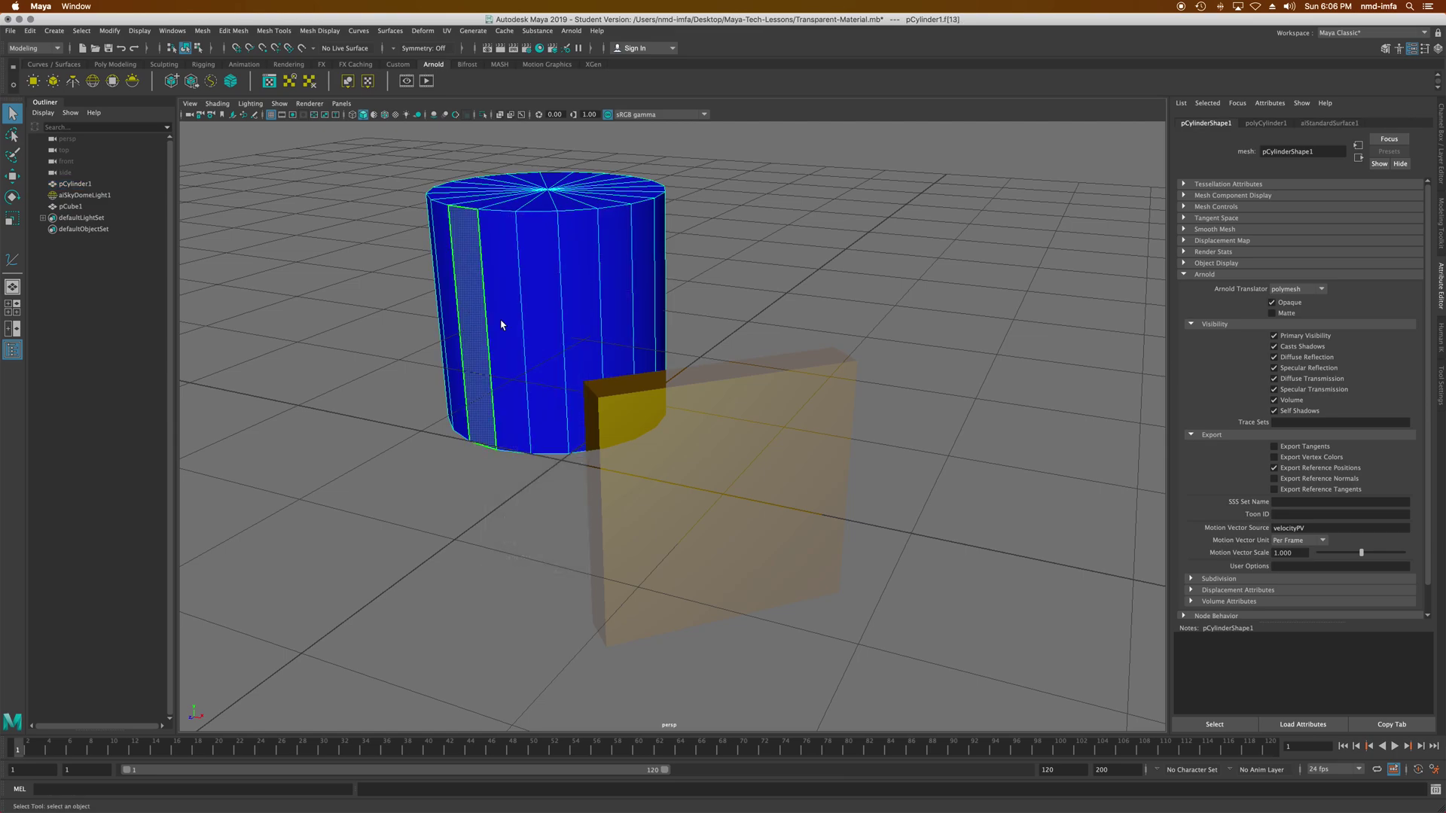
{"action": "left_click", "coordinate": [557, 327], "text": "shift"}
{"action": "left_click", "coordinate": [616, 318], "text": "shift"}
{"action": "mouse_move", "coordinate": [616, 318]}
{"action": "left_mouse_down", "text": "alt"}
{"action": "mouse_move", "coordinate": [645, 323]}
{"action": "mouse_move", "coordinate": [599, 314]}
{"action": "left_mouse_up", "text": "alt"}
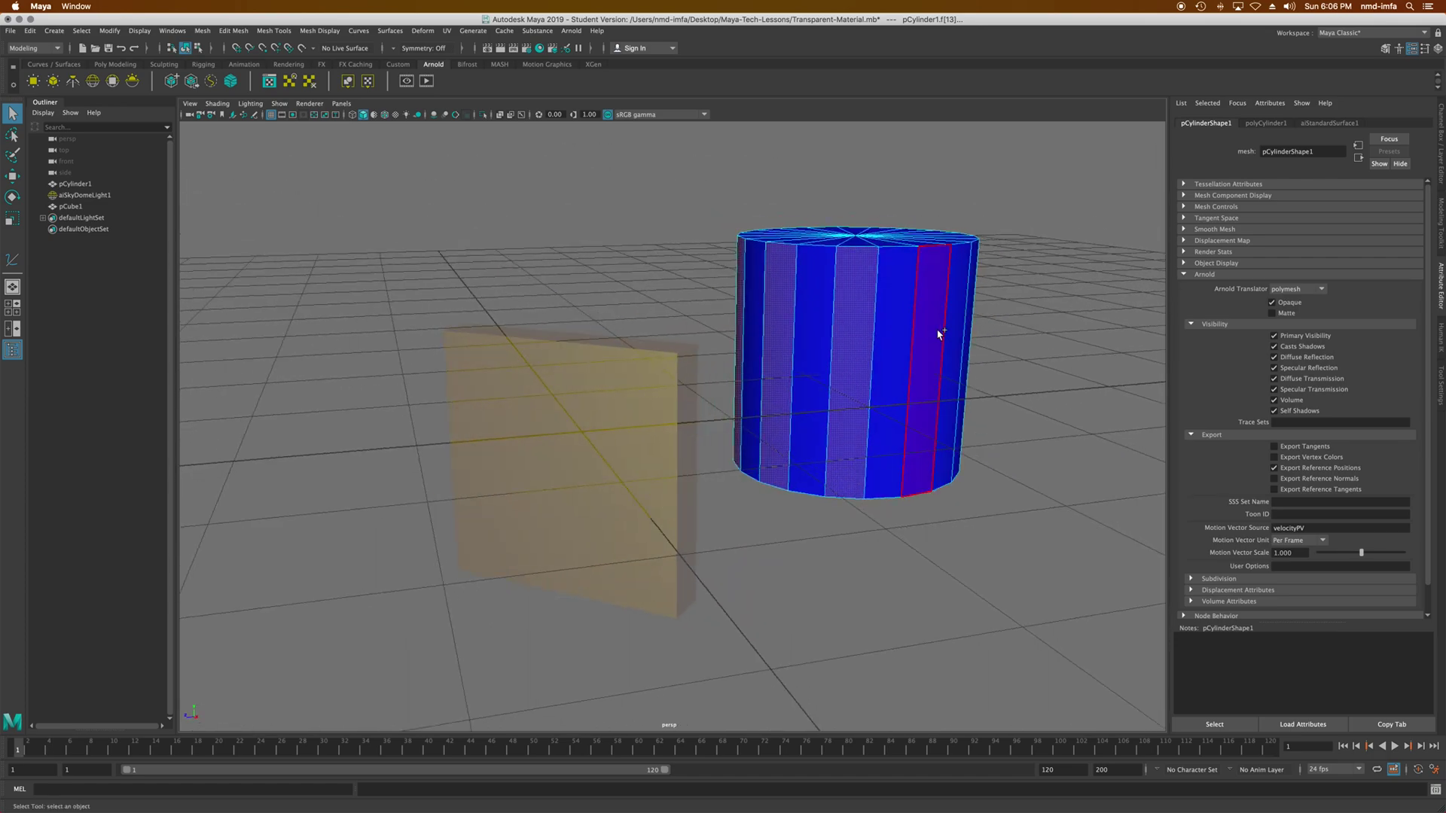
{"action": "left_click_drag", "start_coordinate": [953, 316], "coordinate": [624, 307], "text": "alt"}
{"action": "scroll", "coordinate": [931, 369], "scroll_direction": "up", "scroll_amount": 3}
{"action": "scroll", "coordinate": [881, 348], "scroll_direction": "down", "scroll_amount": 2}
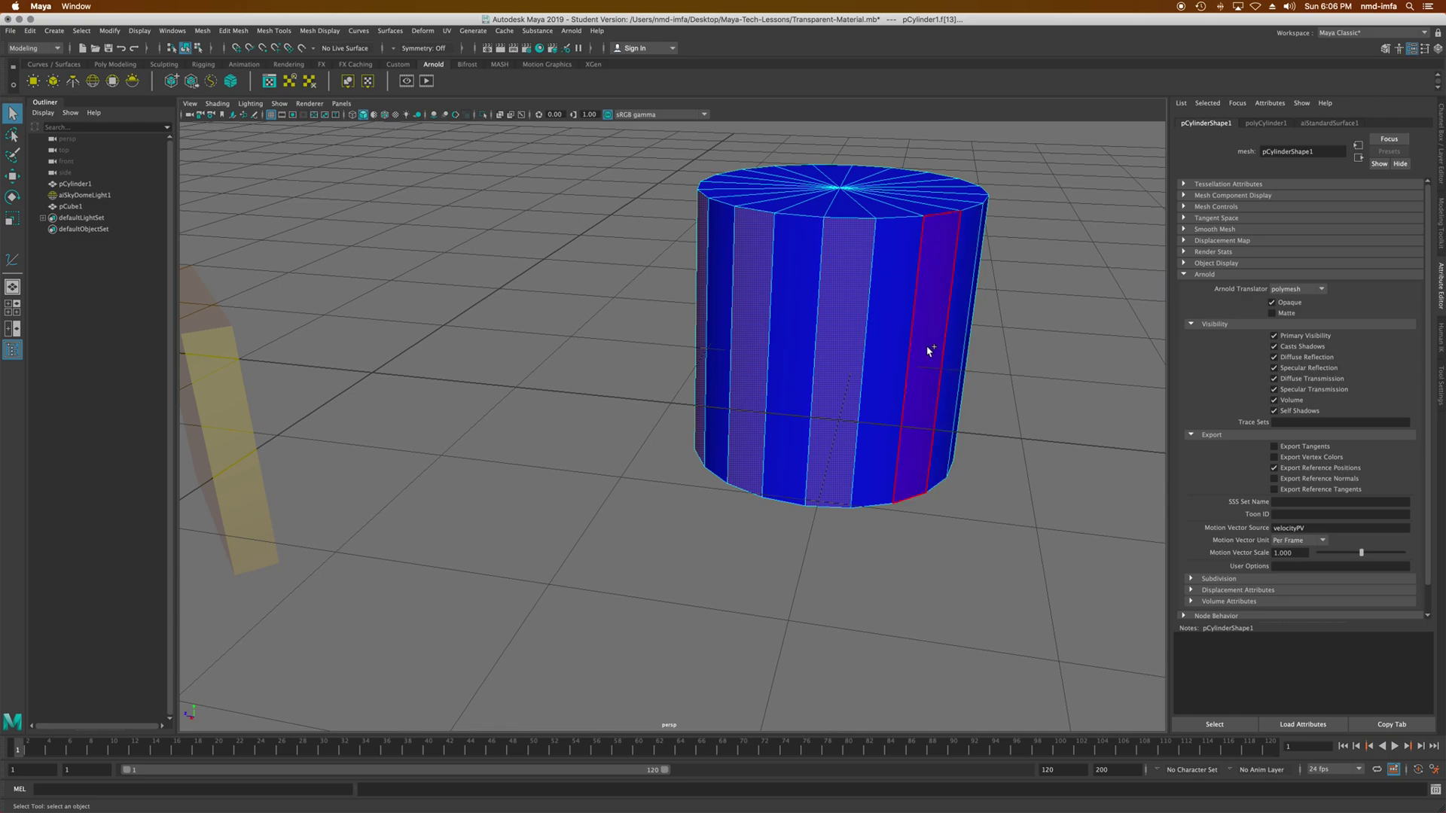
{"action": "left_click", "coordinate": [765, 381]}
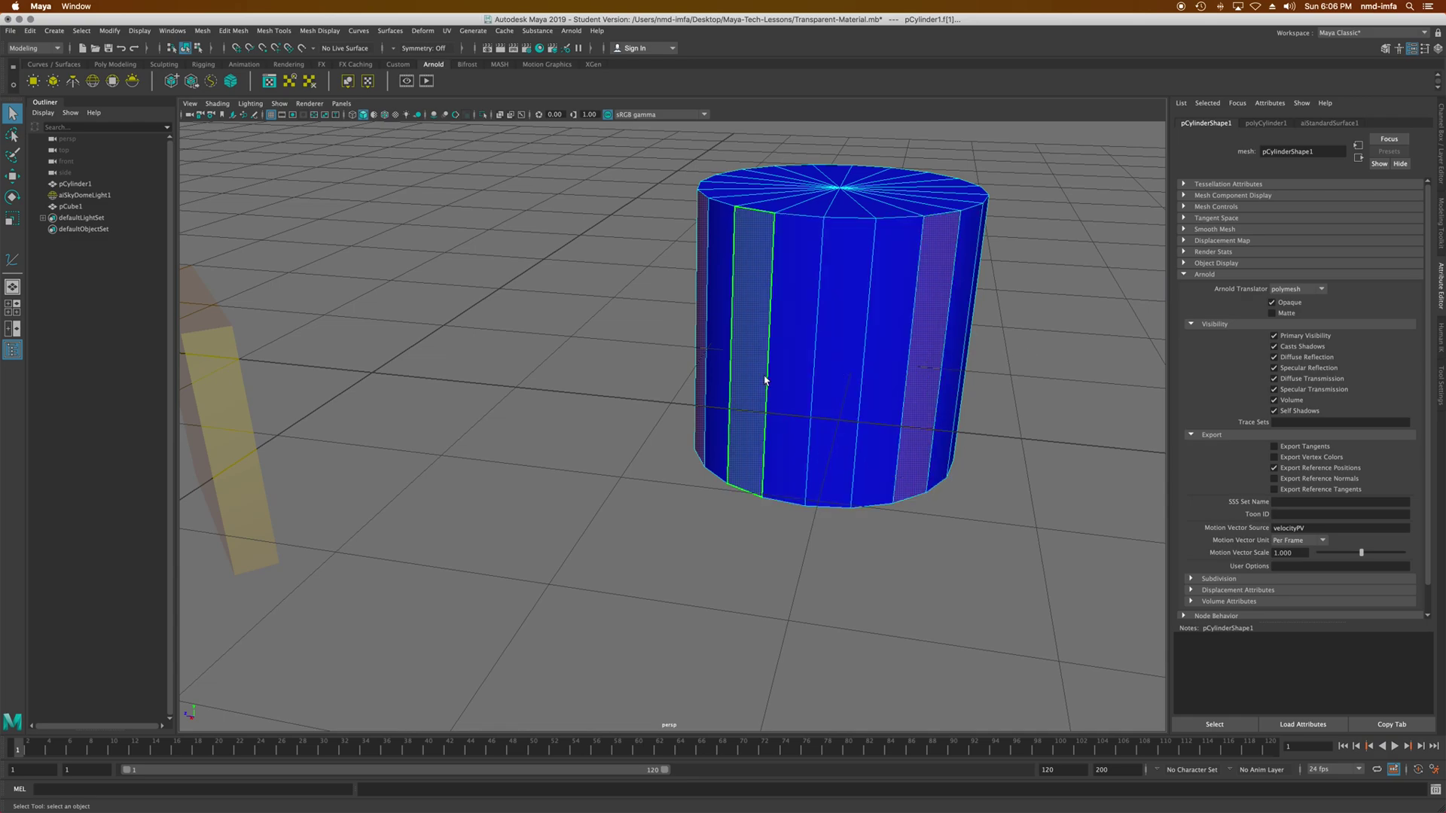
{"action": "left_click_drag", "start_coordinate": [765, 380], "coordinate": [791, 388], "text": "alt"}
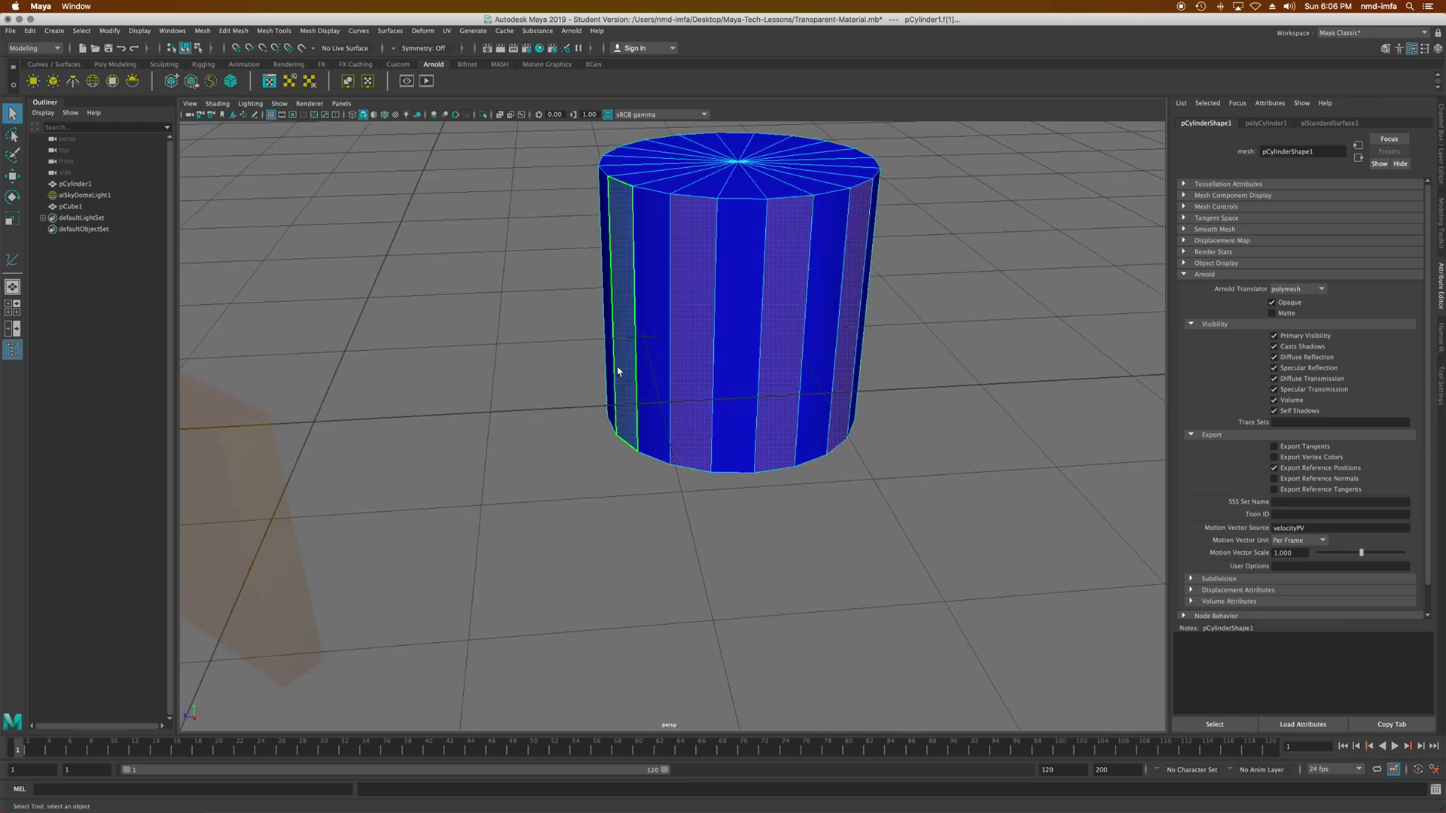
{"action": "left_click_drag", "start_coordinate": [618, 370], "coordinate": [1020, 374], "text": "alt"}
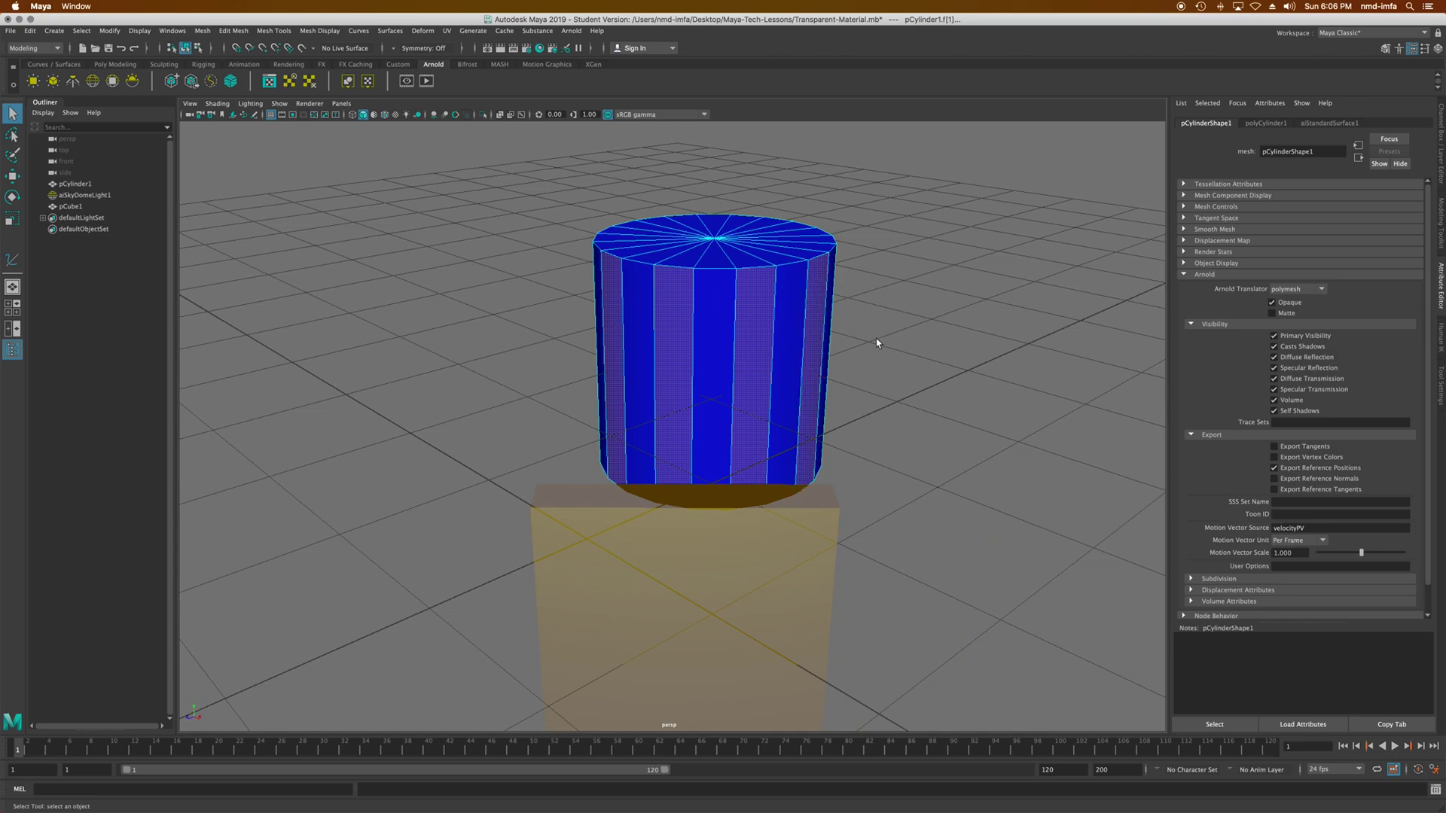
Assign a new Blinn material to the selected cylinder faces and set its color to magenta (H 300, S 1, V 1)
{"action": "right_click", "coordinate": [754, 368]}
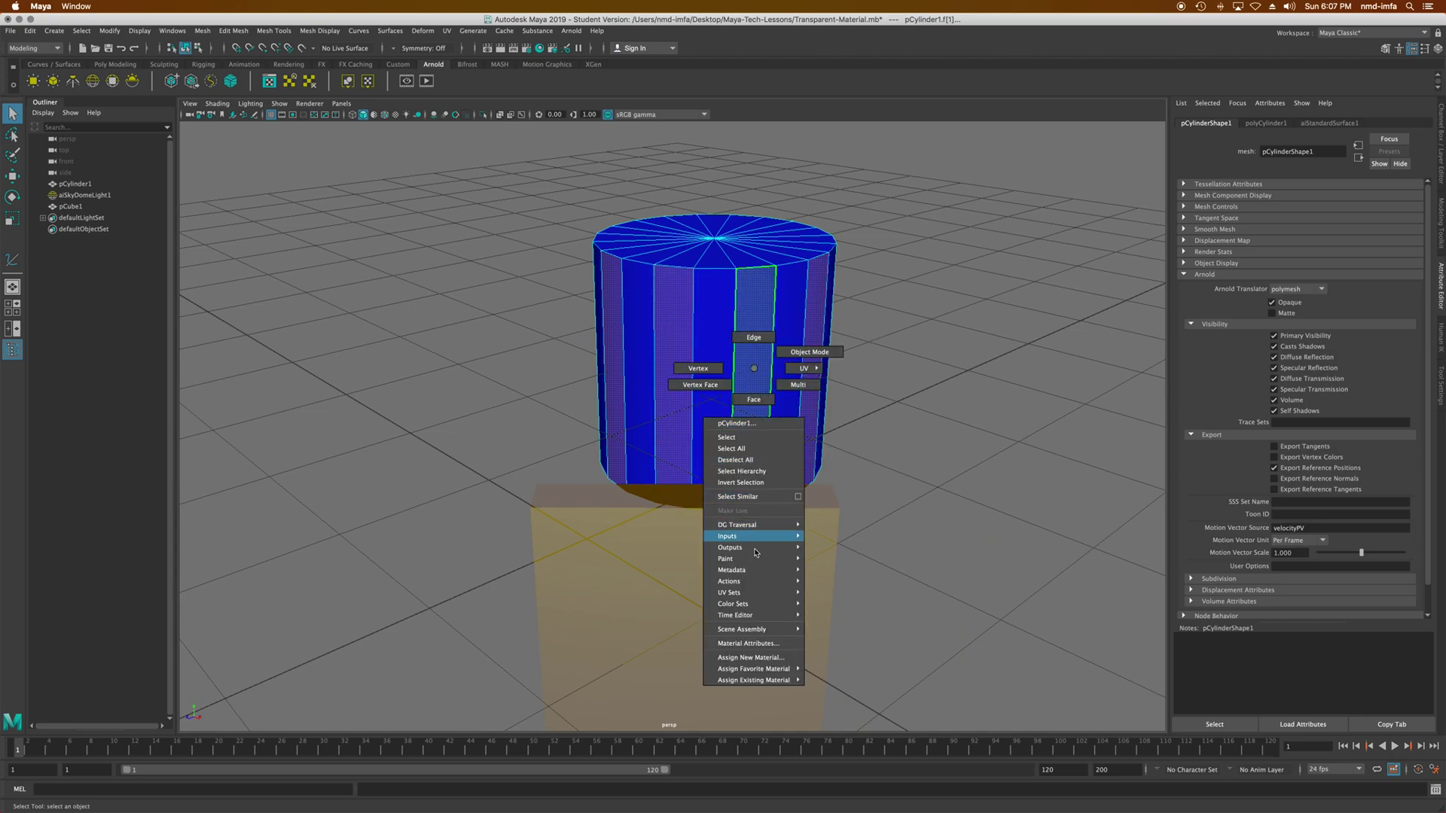
{"action": "left_click", "coordinate": [790, 659]}
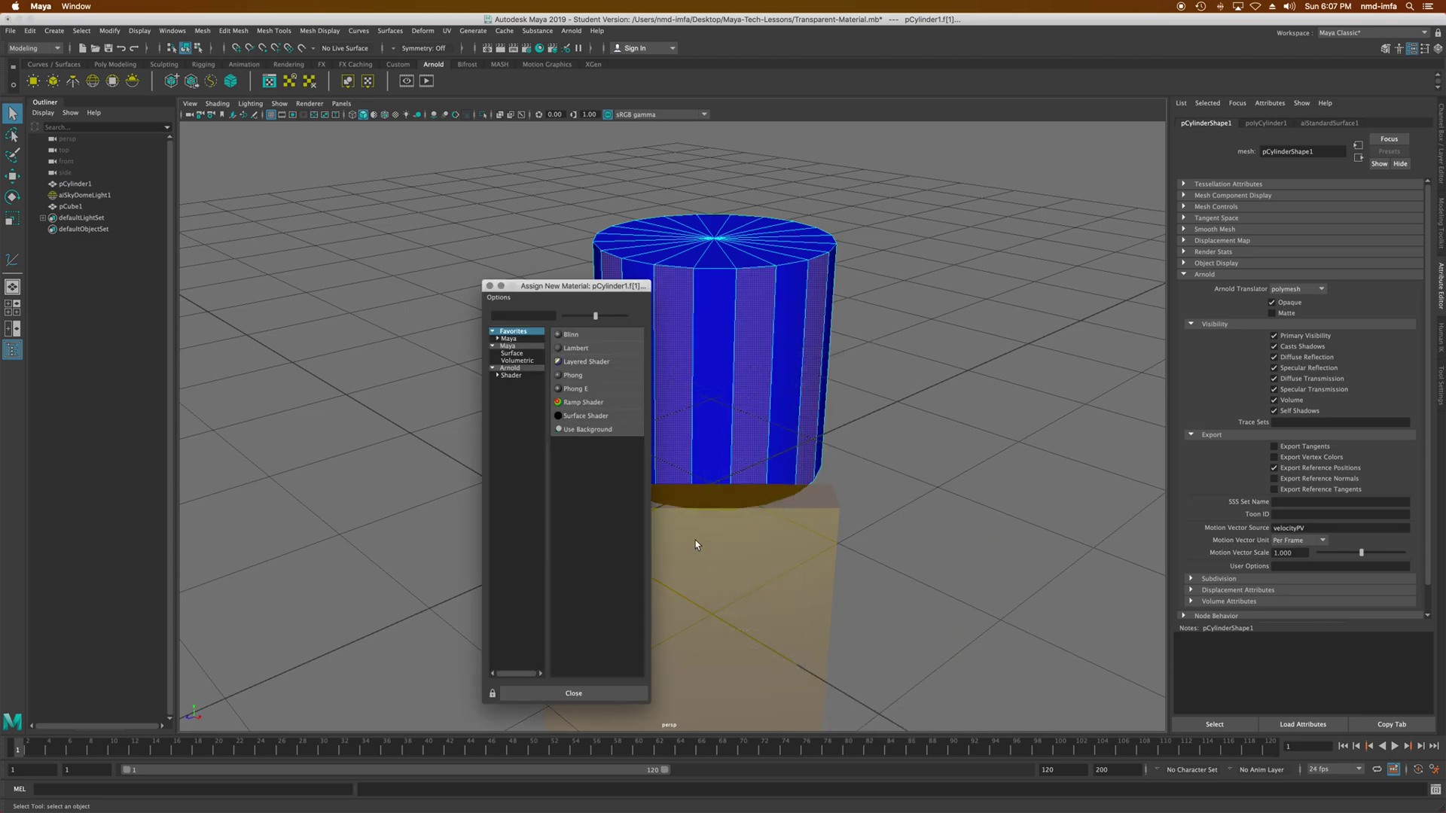
{"action": "left_click", "coordinate": [571, 335]}
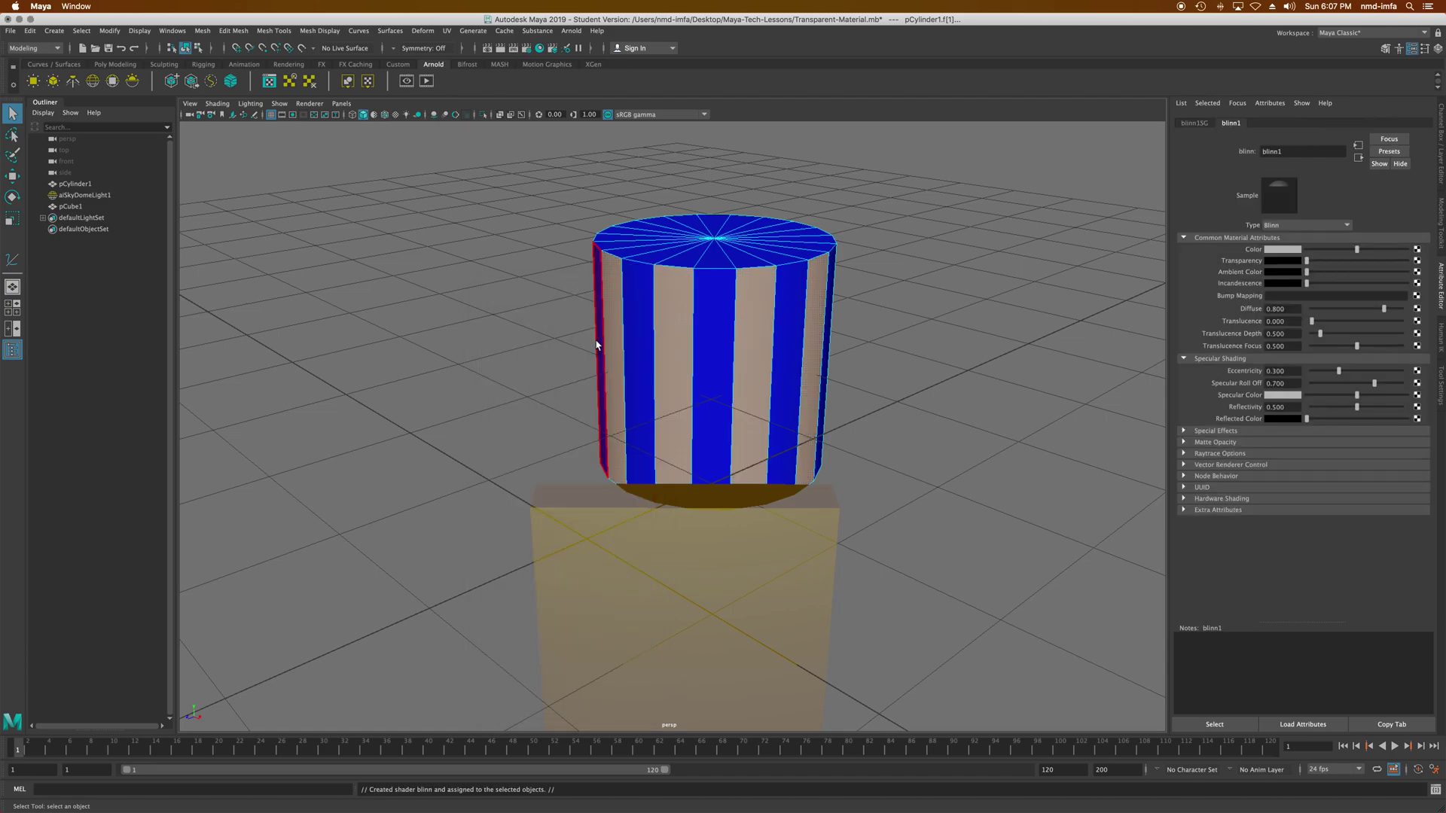
{"action": "left_click", "coordinate": [1281, 251]}
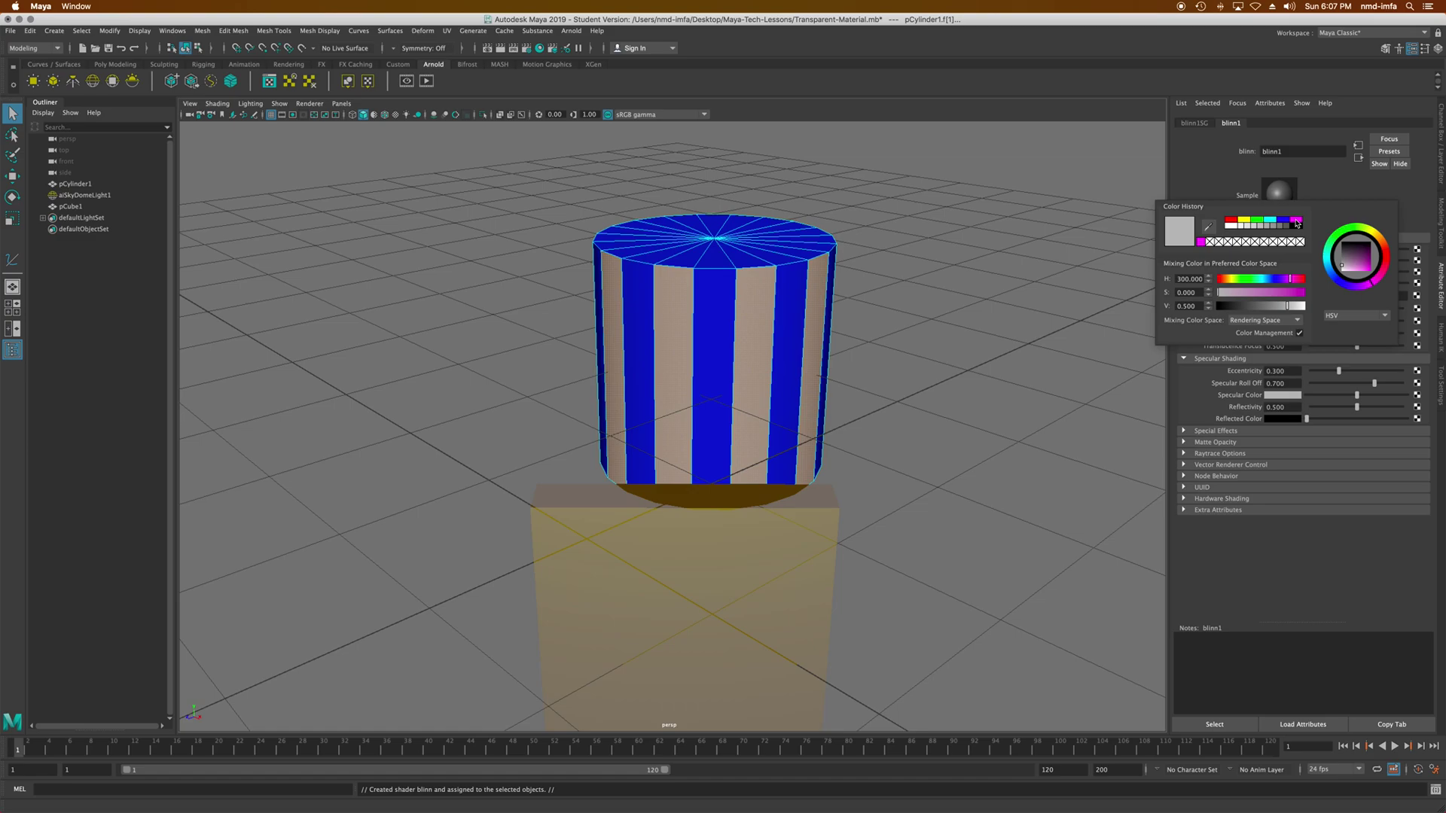
{"action": "left_click", "coordinate": [1295, 222]}
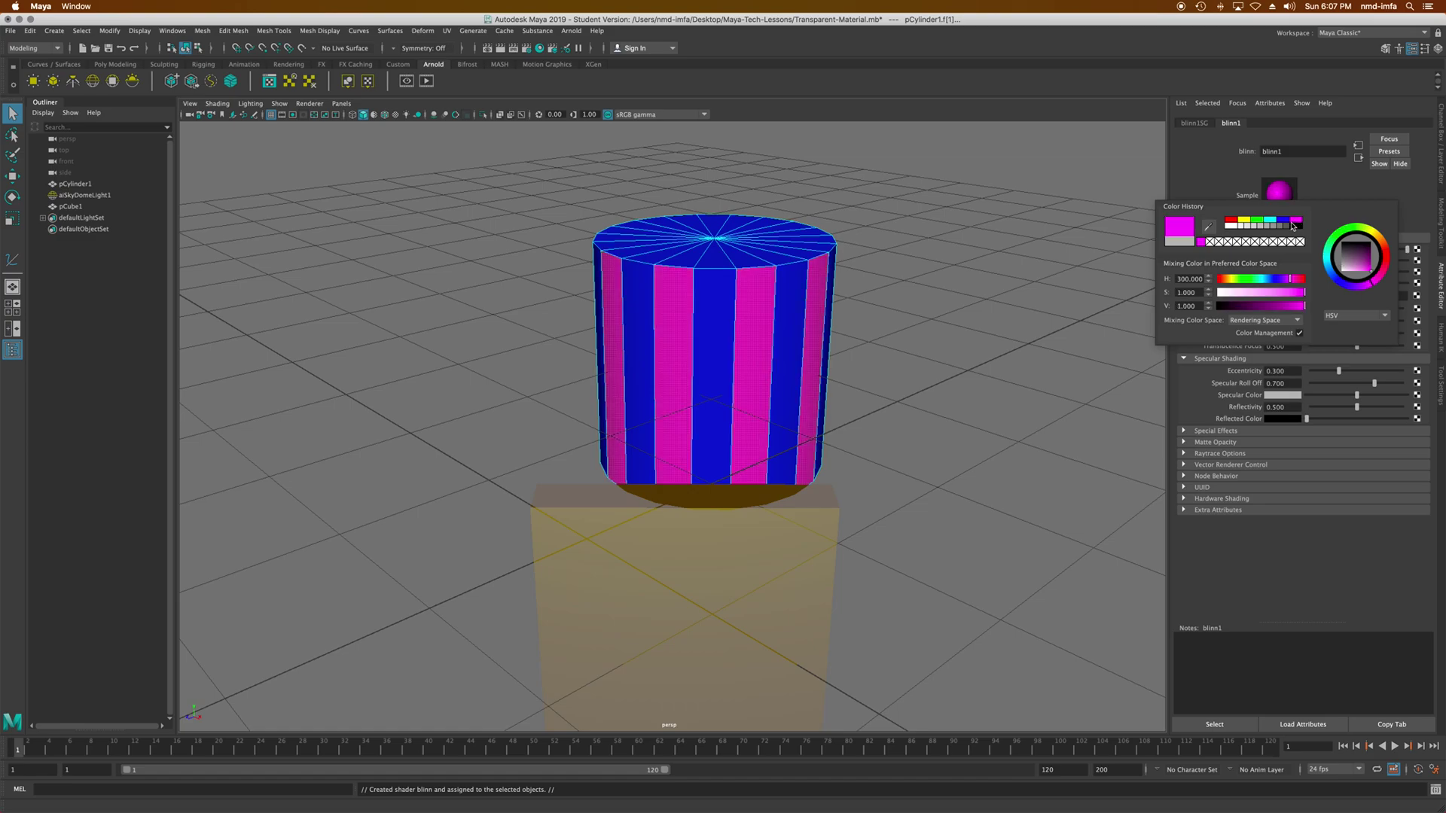
{"action": "left_click", "coordinate": [1018, 433]}
Select the whole striped cylinder and compare its two assigned materials, aiStandardSurface1 and blinn1
{"action": "left_click_drag", "start_coordinate": [842, 444], "coordinate": [726, 408], "text": "alt"}
{"action": "left_click", "coordinate": [709, 393]}
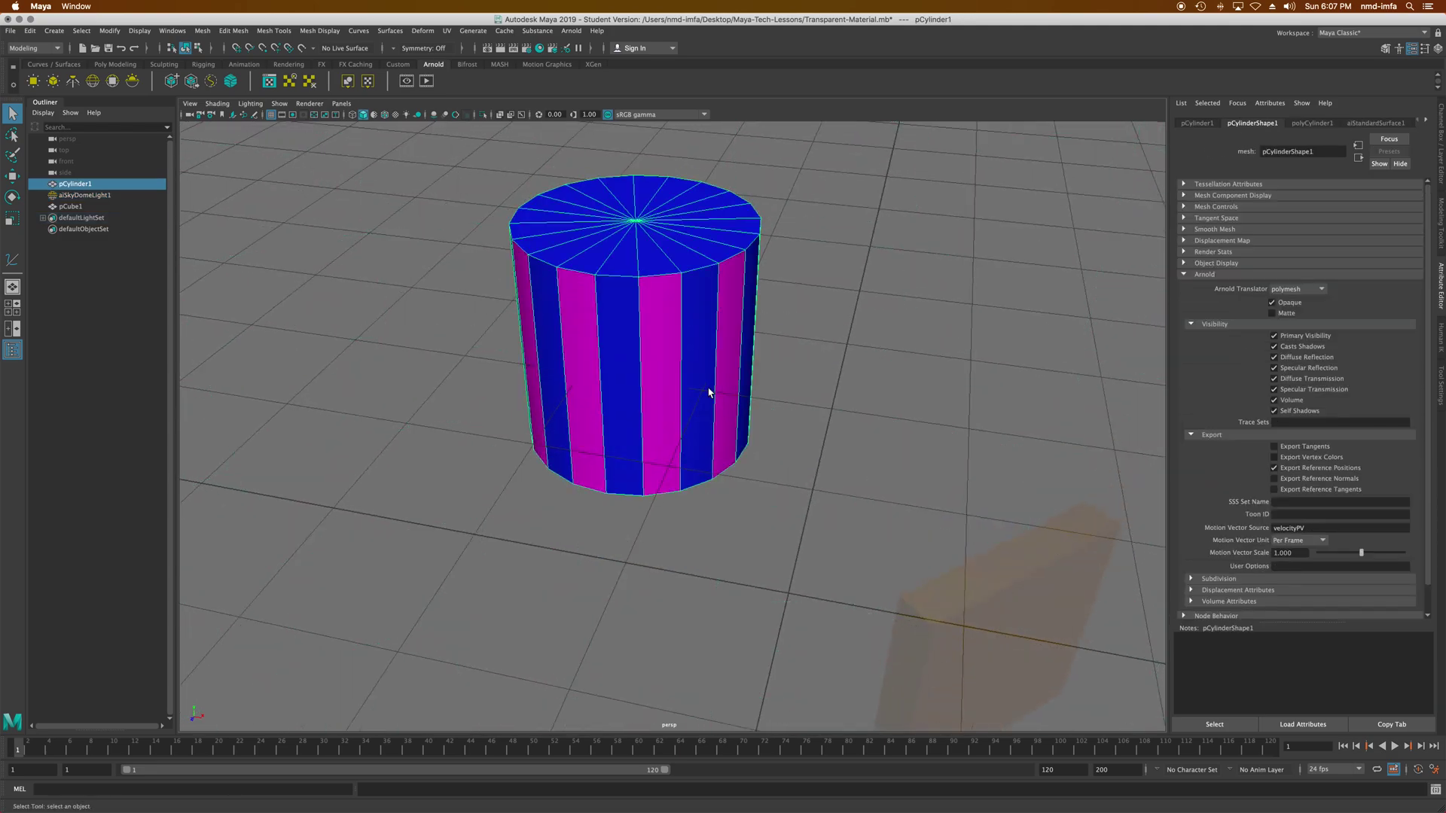
{"action": "left_click", "coordinate": [1425, 120]}
{"action": "left_click", "coordinate": [1347, 123]}
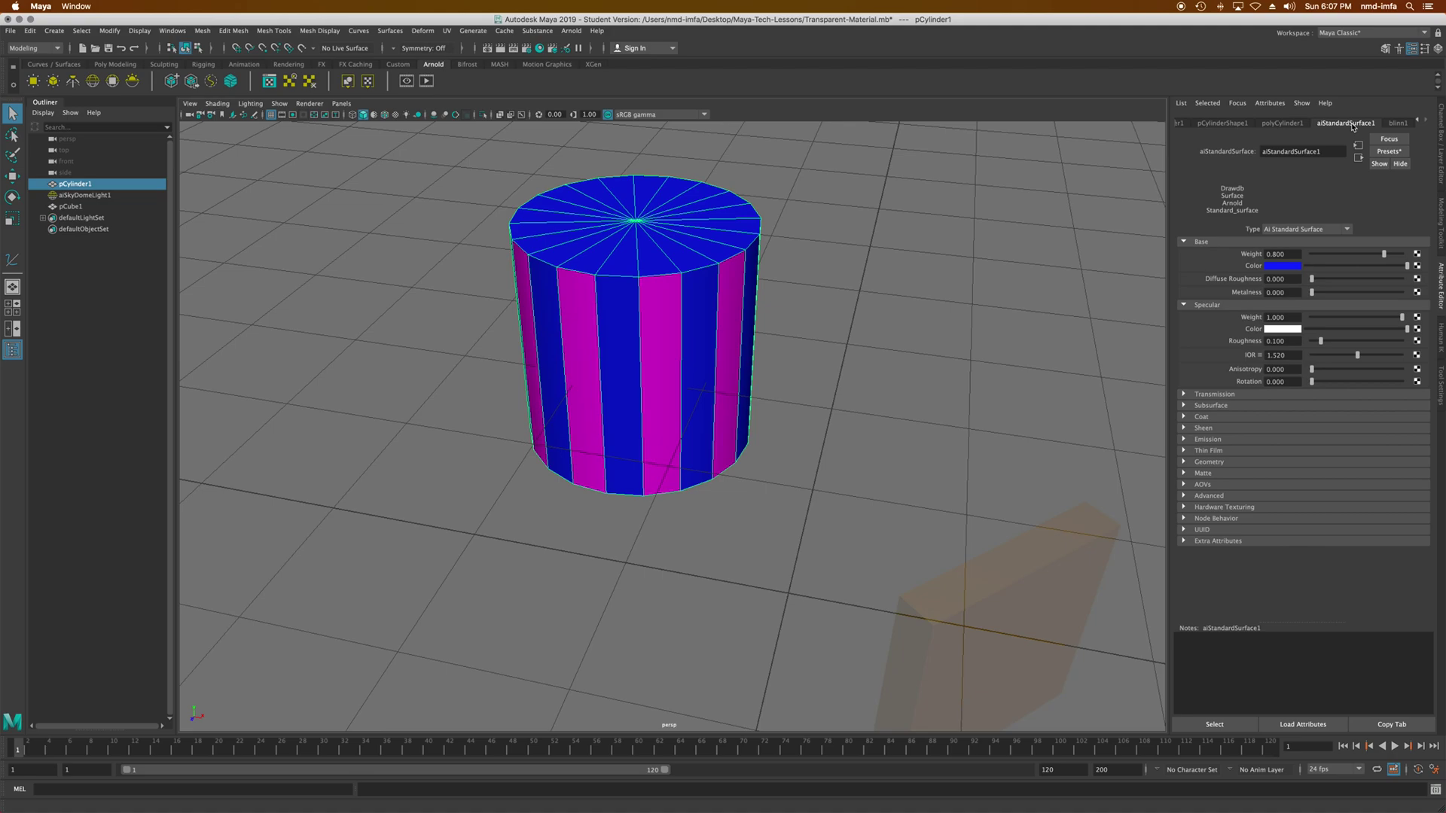
{"action": "left_click", "coordinate": [1395, 125]}
{"action": "left_click", "coordinate": [1349, 123]}
Select the transparent slab and set its material's Transmission weight to 0.760 after trying 0
{"action": "left_click_drag", "start_coordinate": [800, 500], "coordinate": [777, 484], "text": "alt"}
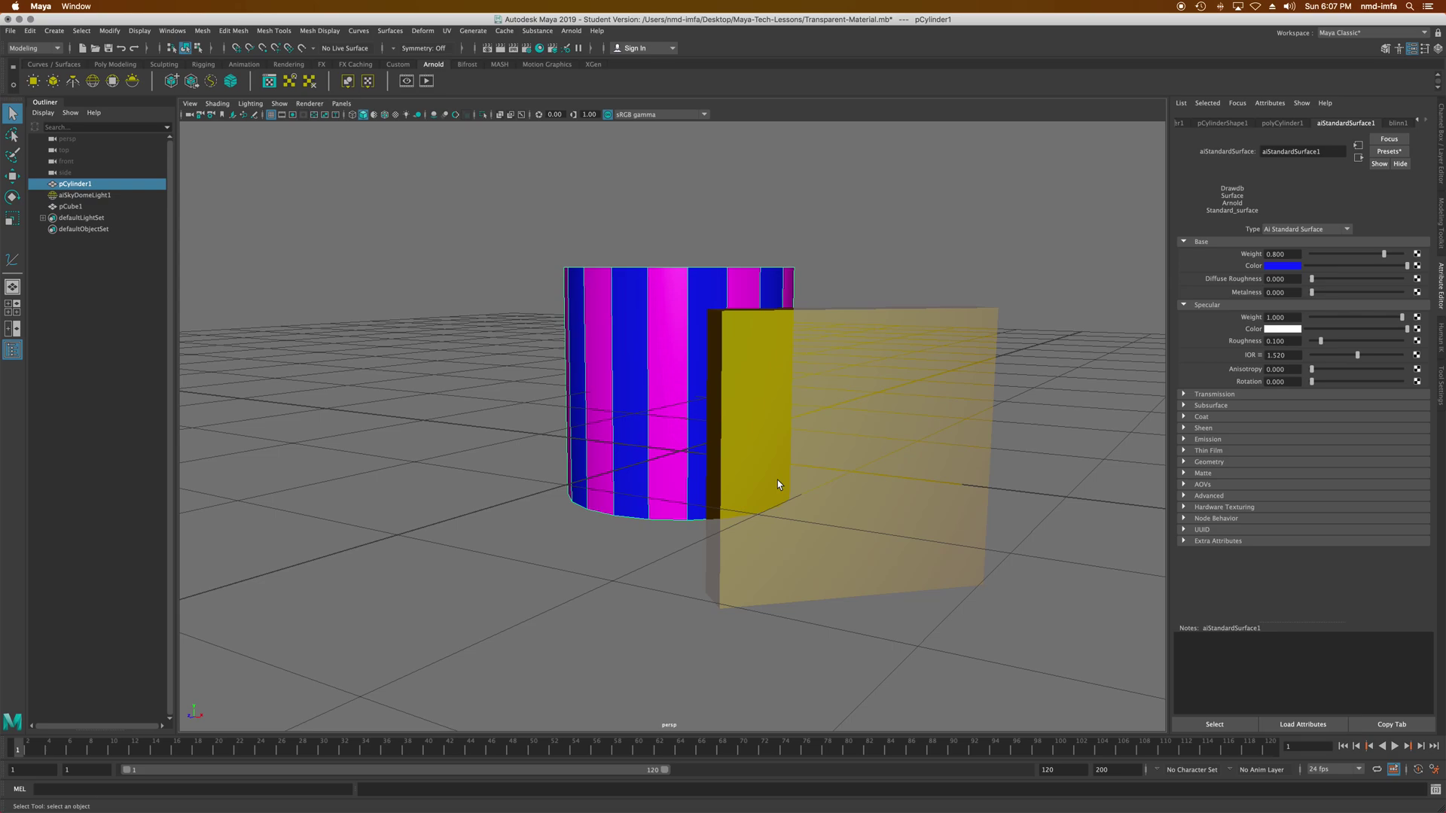
{"action": "mouse_move", "coordinate": [704, 413]}
{"action": "left_mouse_down", "text": "alt"}
{"action": "mouse_move", "coordinate": [688, 422]}
{"action": "mouse_move", "coordinate": [708, 411]}
{"action": "left_mouse_up", "text": "alt"}
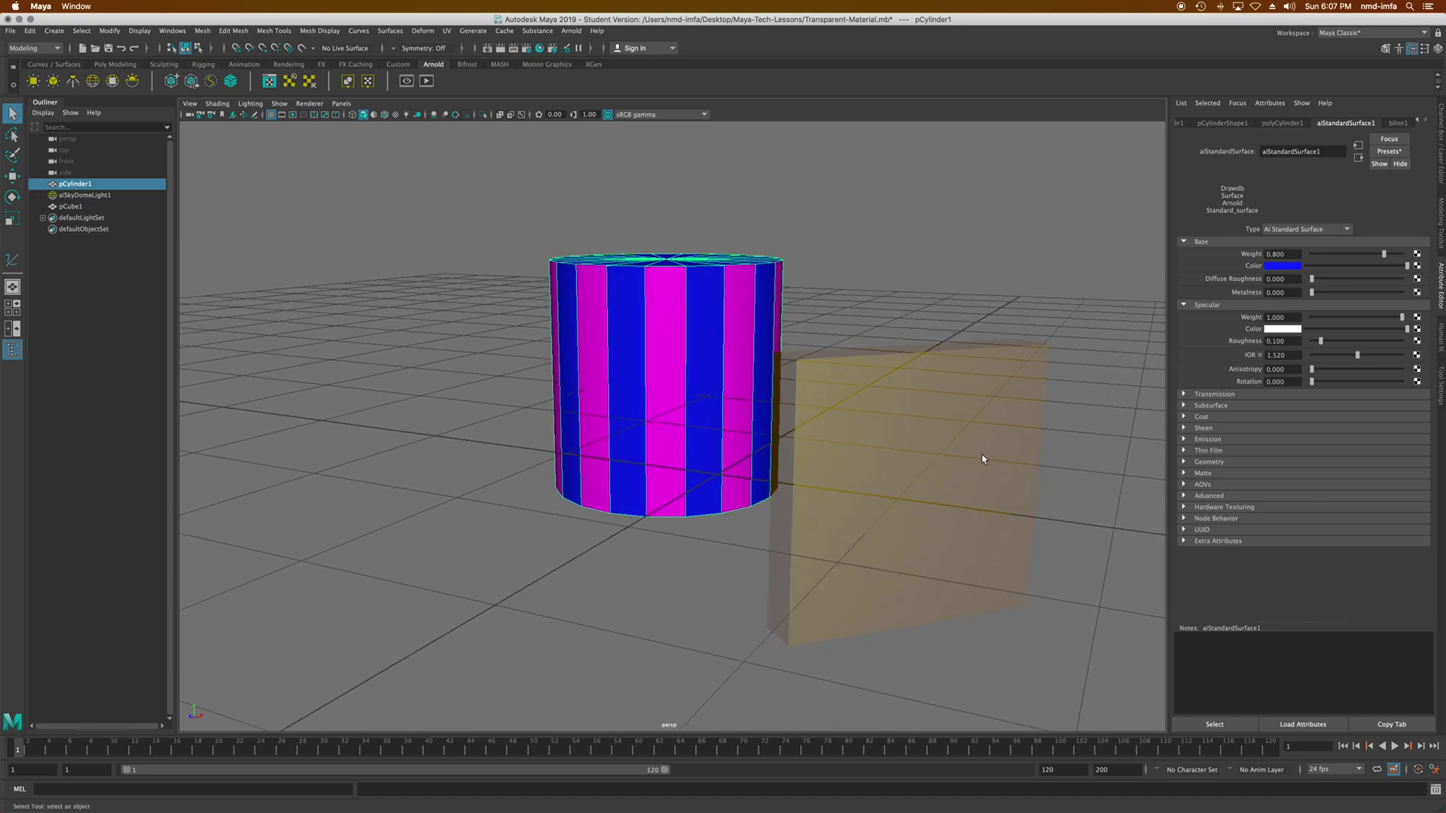
{"action": "left_click_drag", "start_coordinate": [969, 476], "coordinate": [865, 490], "text": "alt"}
{"action": "left_click", "coordinate": [841, 480]}
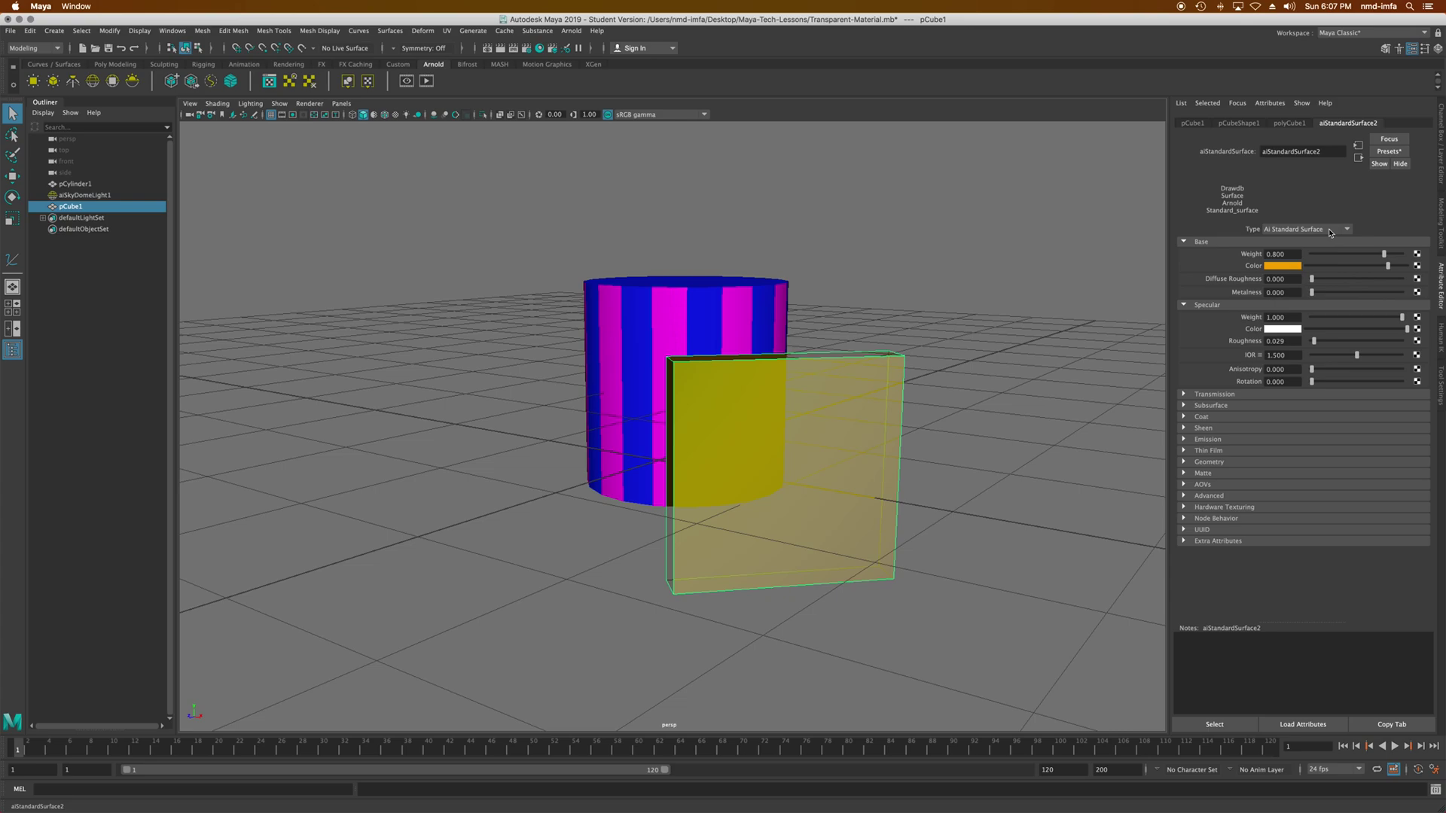
{"action": "left_click", "coordinate": [1183, 395]}
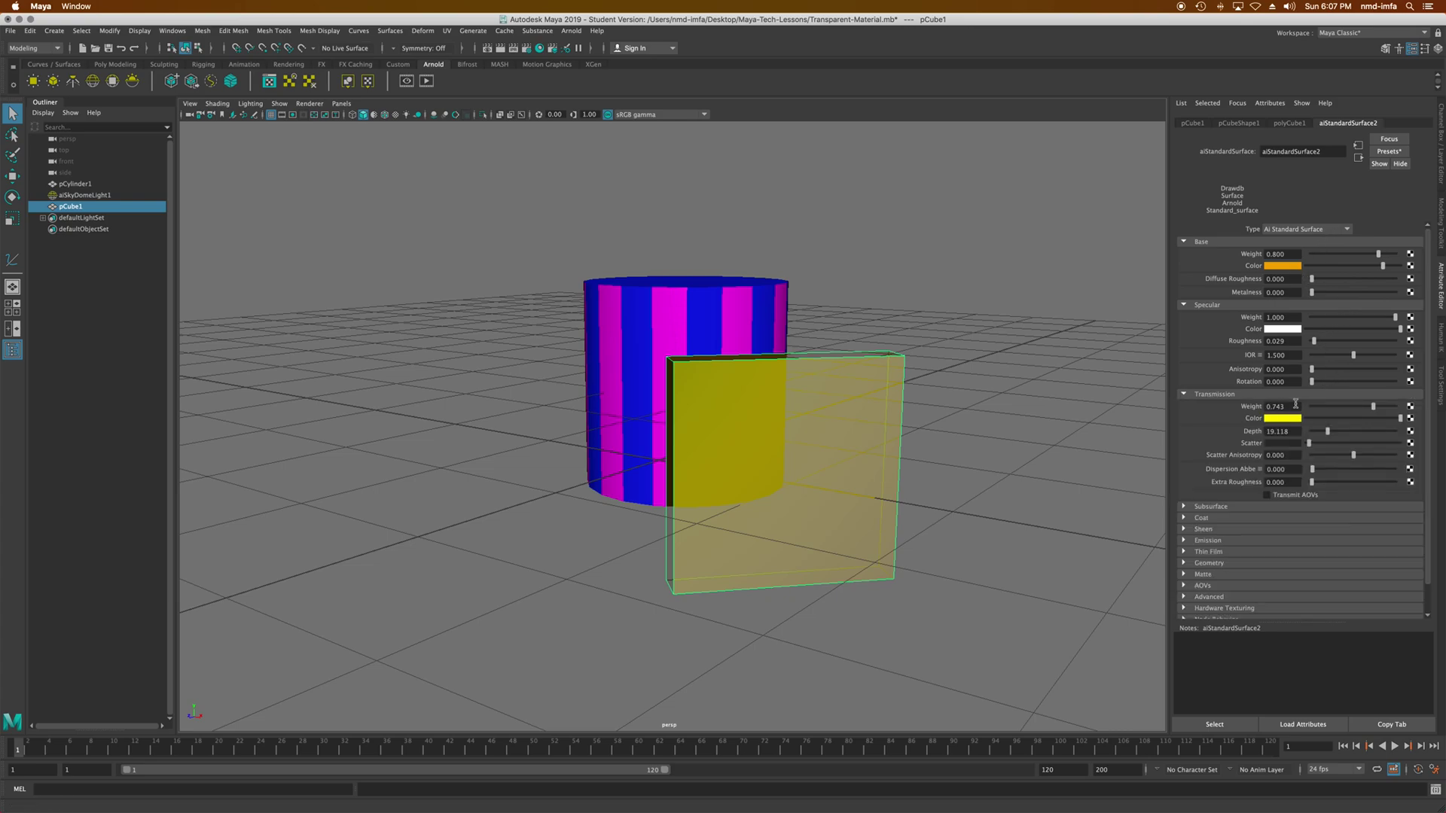
{"action": "left_click_drag", "start_coordinate": [1340, 409], "coordinate": [1297, 409]}
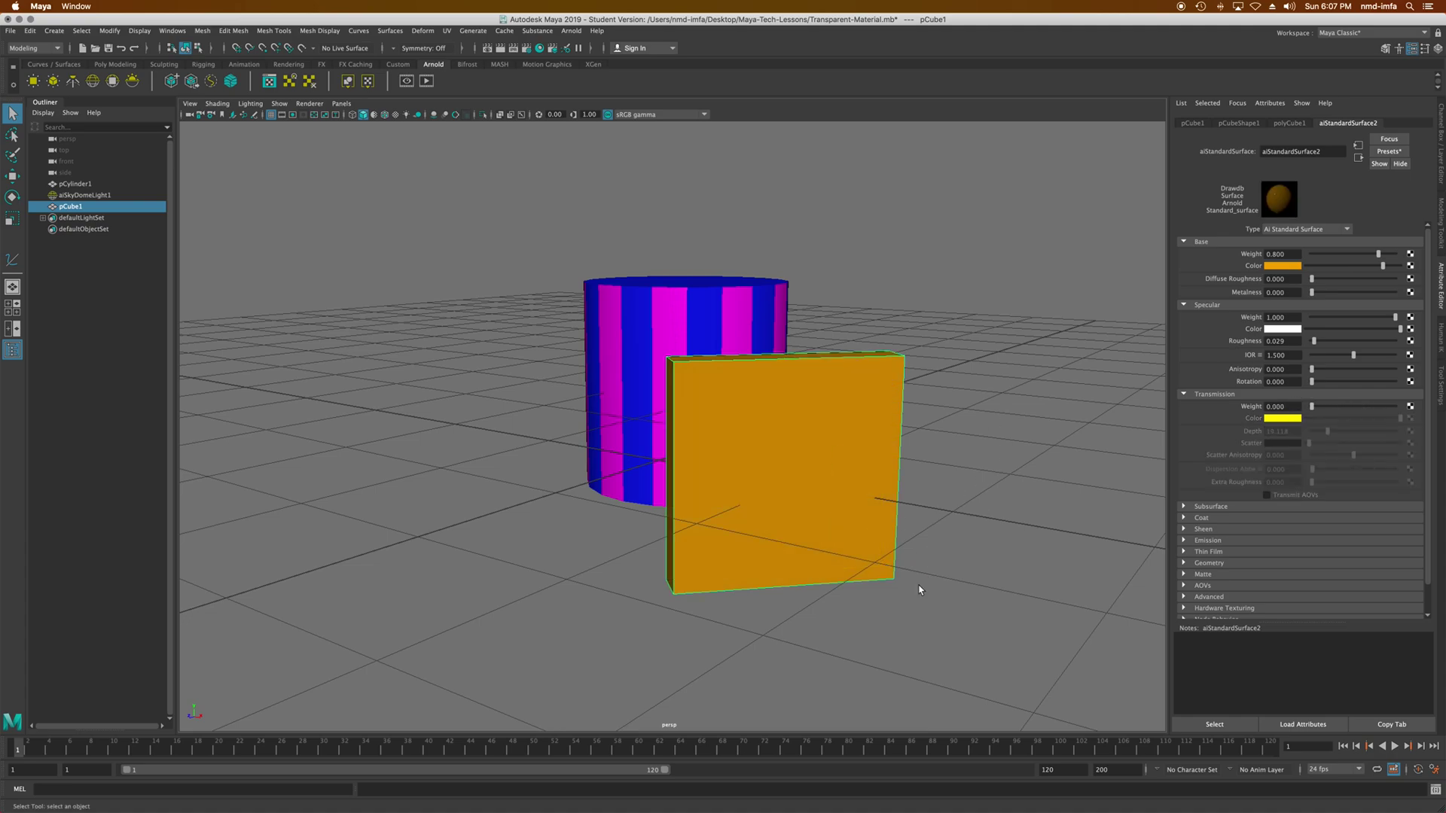
{"action": "left_click_drag", "start_coordinate": [1369, 408], "coordinate": [1375, 408]}
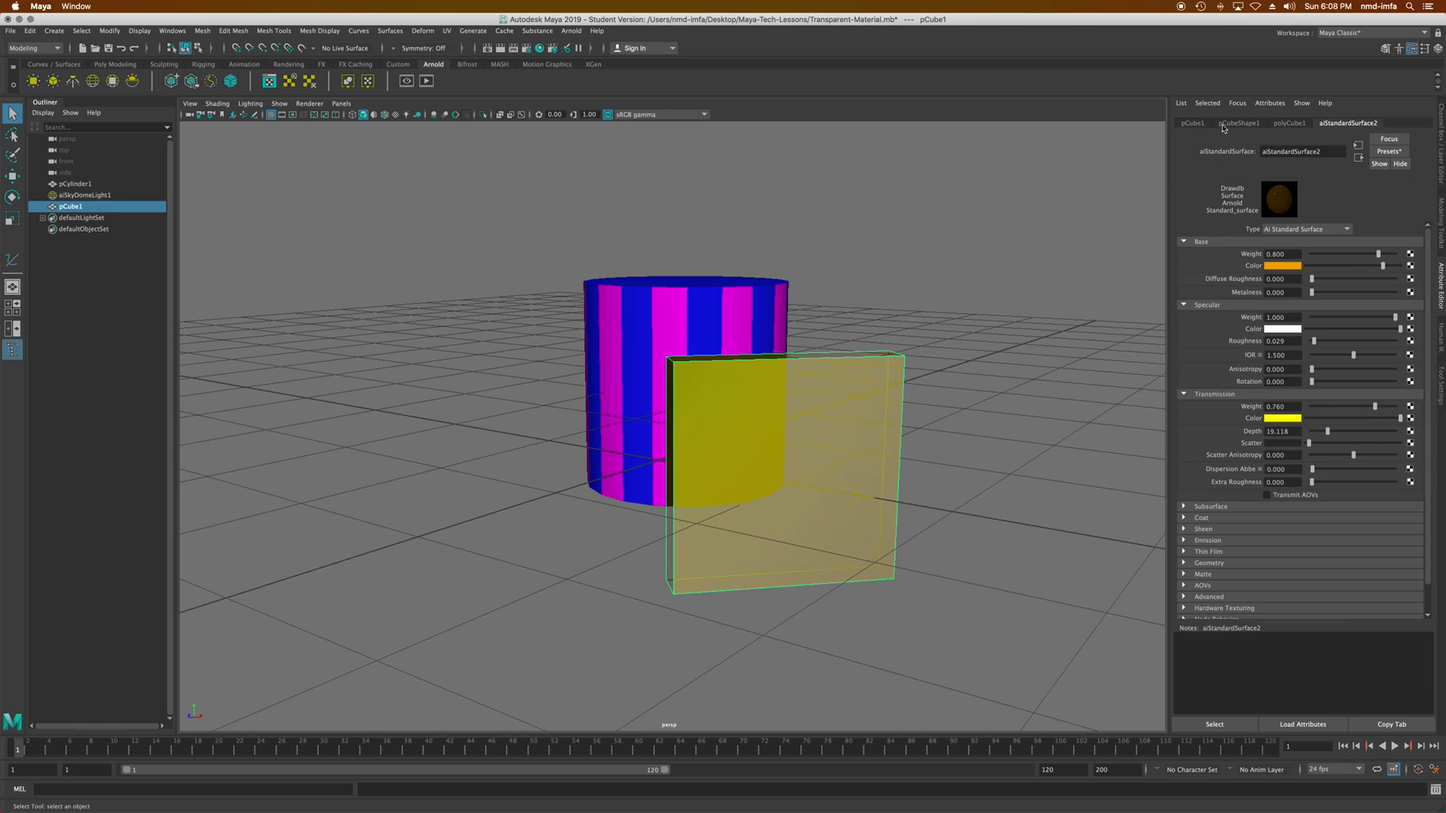
Inspect the slab's geometry history and shape-level Arnold settings, toggling Opaque on and back off, and return to its aiStandardSurface2 material
{"action": "left_click", "coordinate": [1289, 124]}
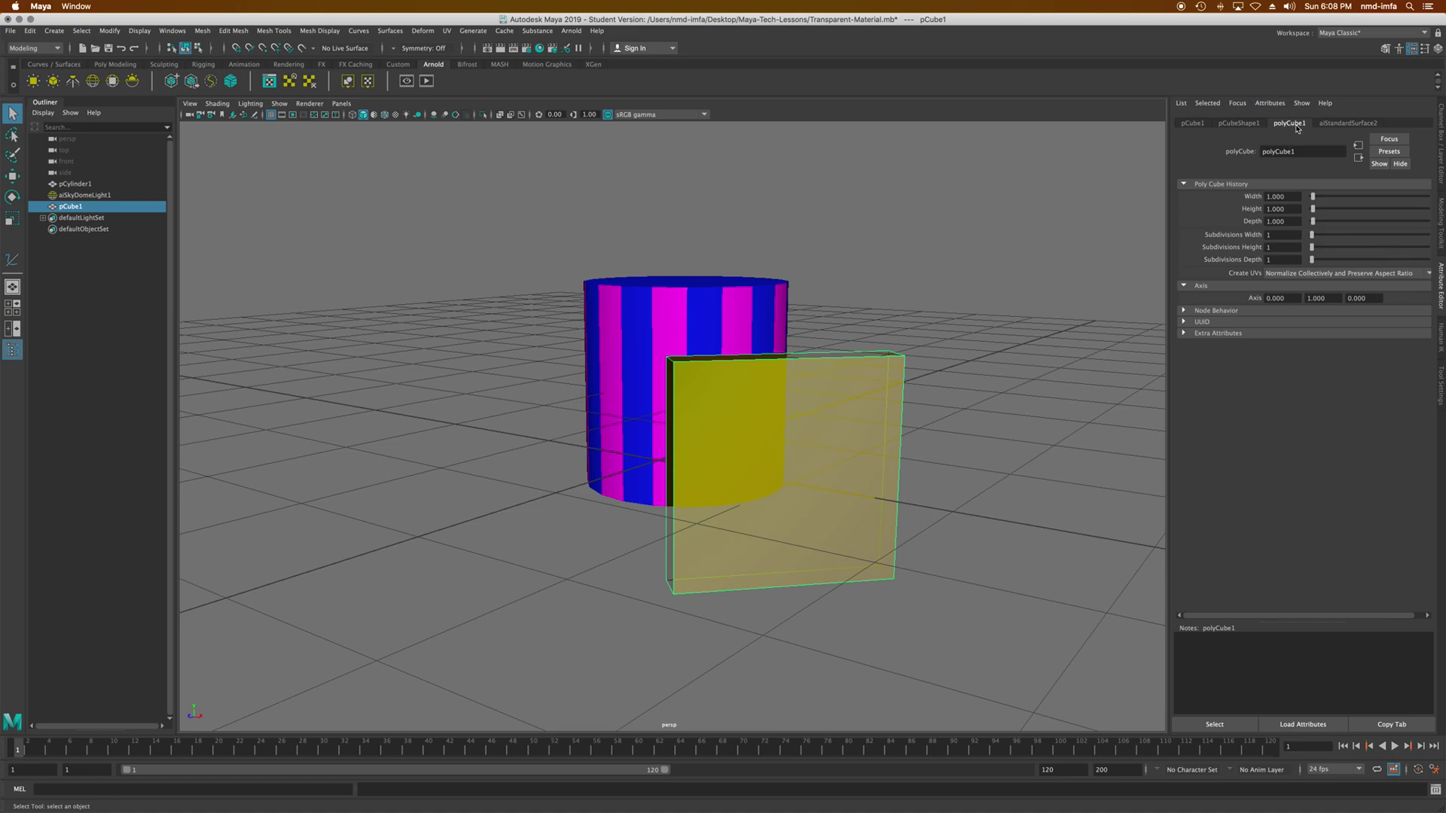
{"action": "left_click", "coordinate": [1229, 125]}
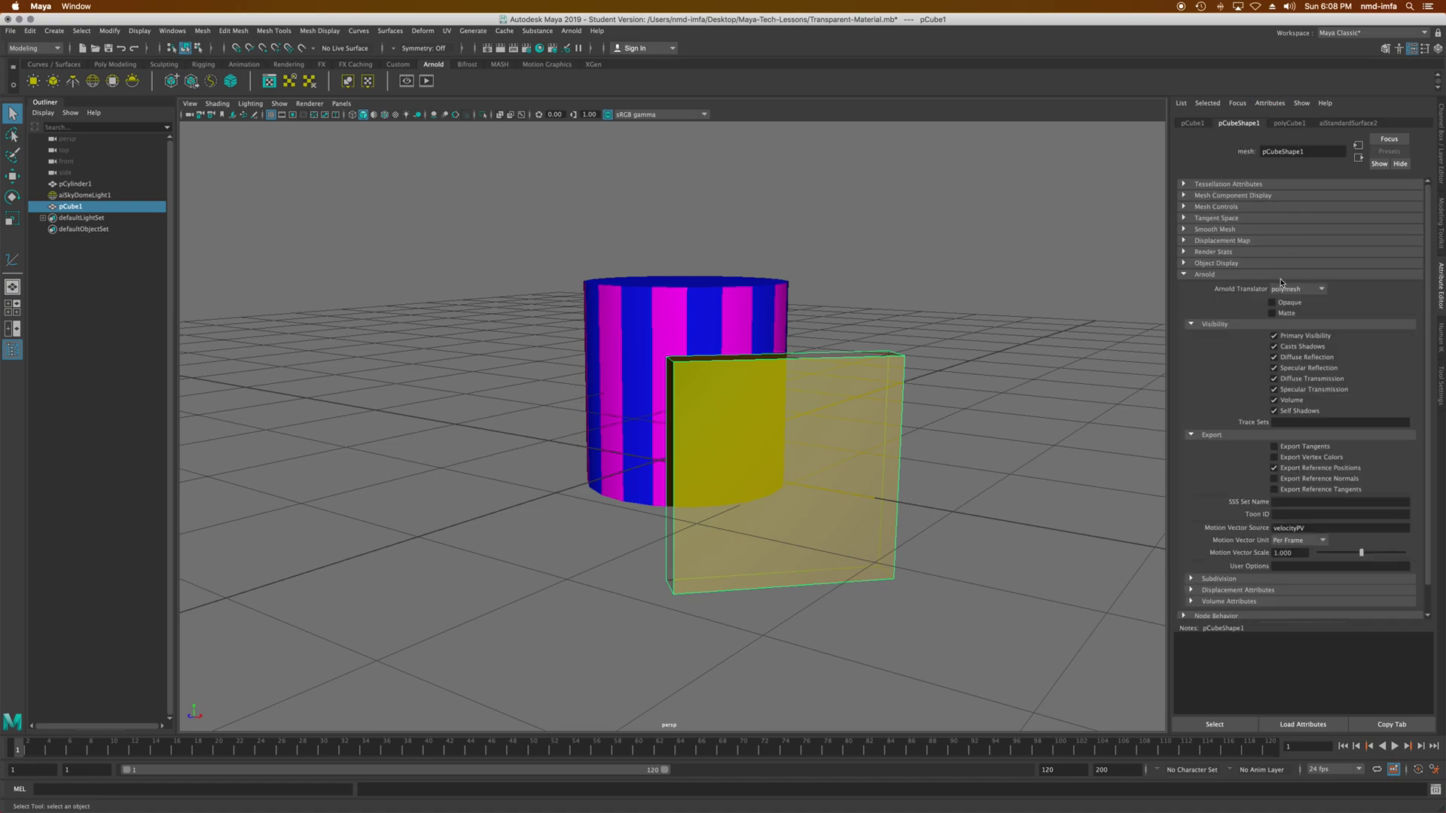
{"action": "left_click", "coordinate": [1184, 274]}
{"action": "left_click", "coordinate": [1184, 274]}
{"action": "left_click", "coordinate": [1273, 303]}
{"action": "left_click", "coordinate": [1273, 303]}
{"action": "left_click", "coordinate": [1341, 124]}
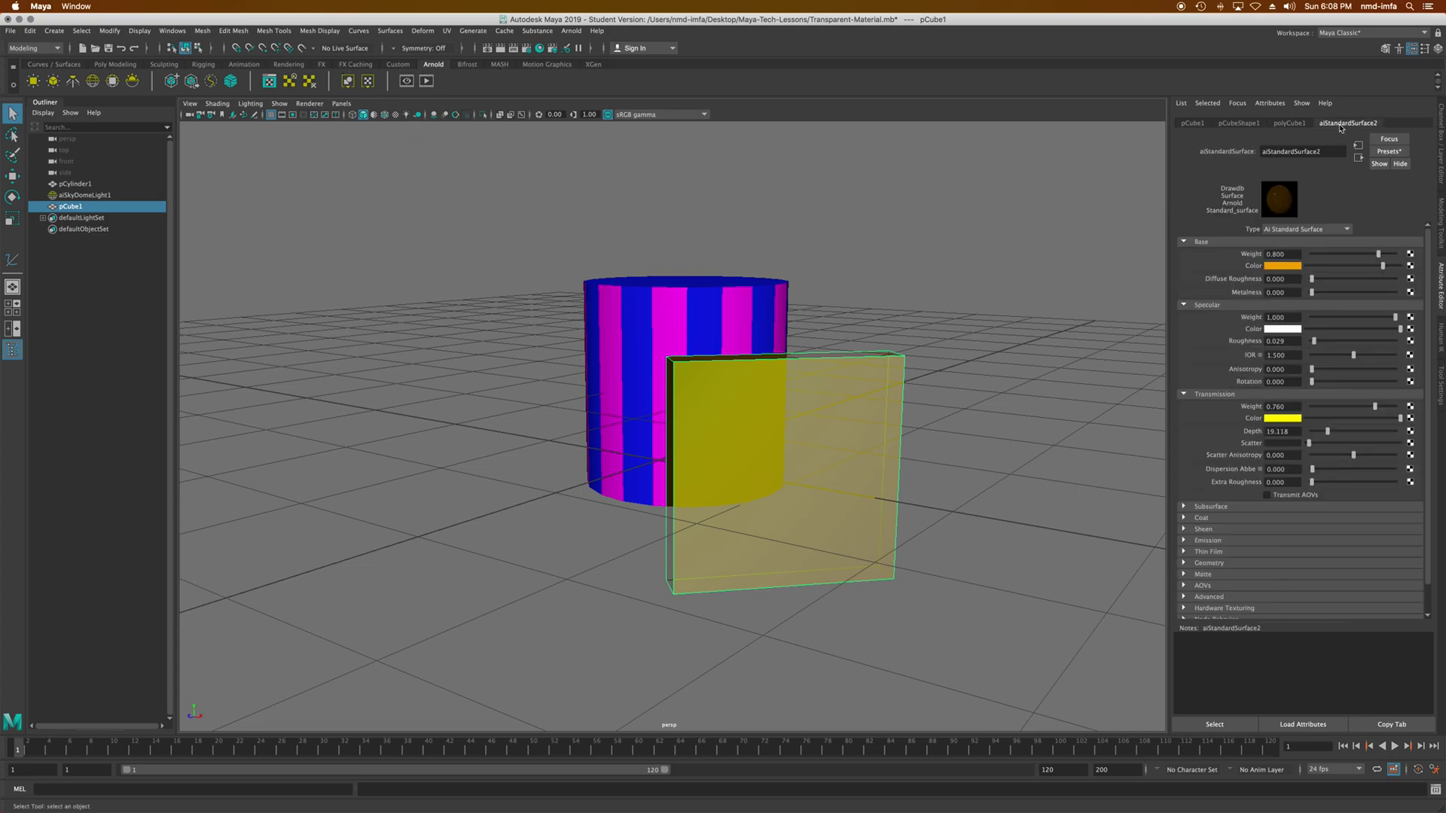
Open the Arnold RenderView beside the objects and run a live render of the striped cylinder seen through the slab
{"action": "left_click", "coordinate": [407, 83]}
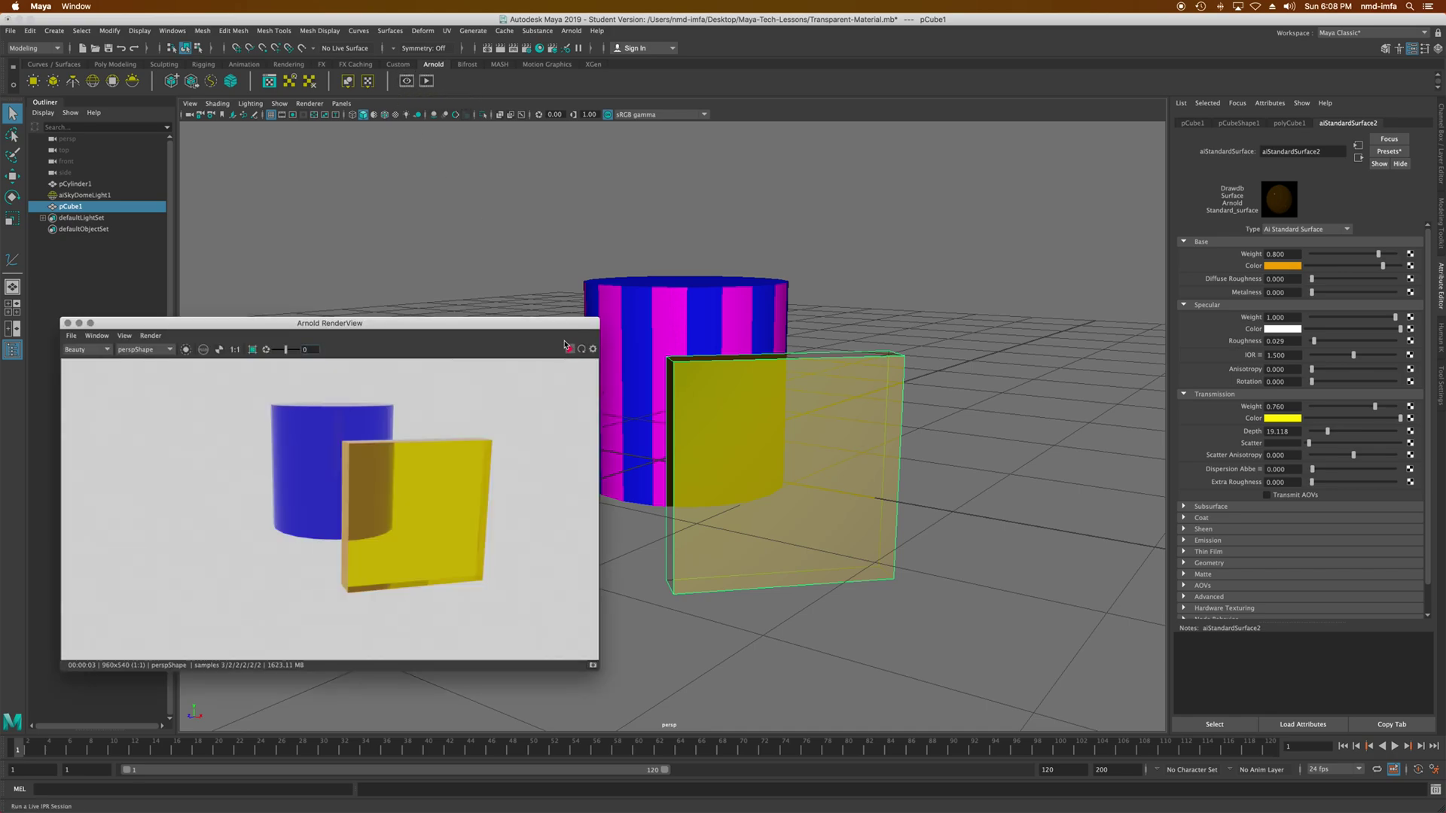
{"action": "left_click", "coordinate": [567, 348]}
{"action": "left_click_drag", "start_coordinate": [556, 324], "coordinate": [525, 191]}
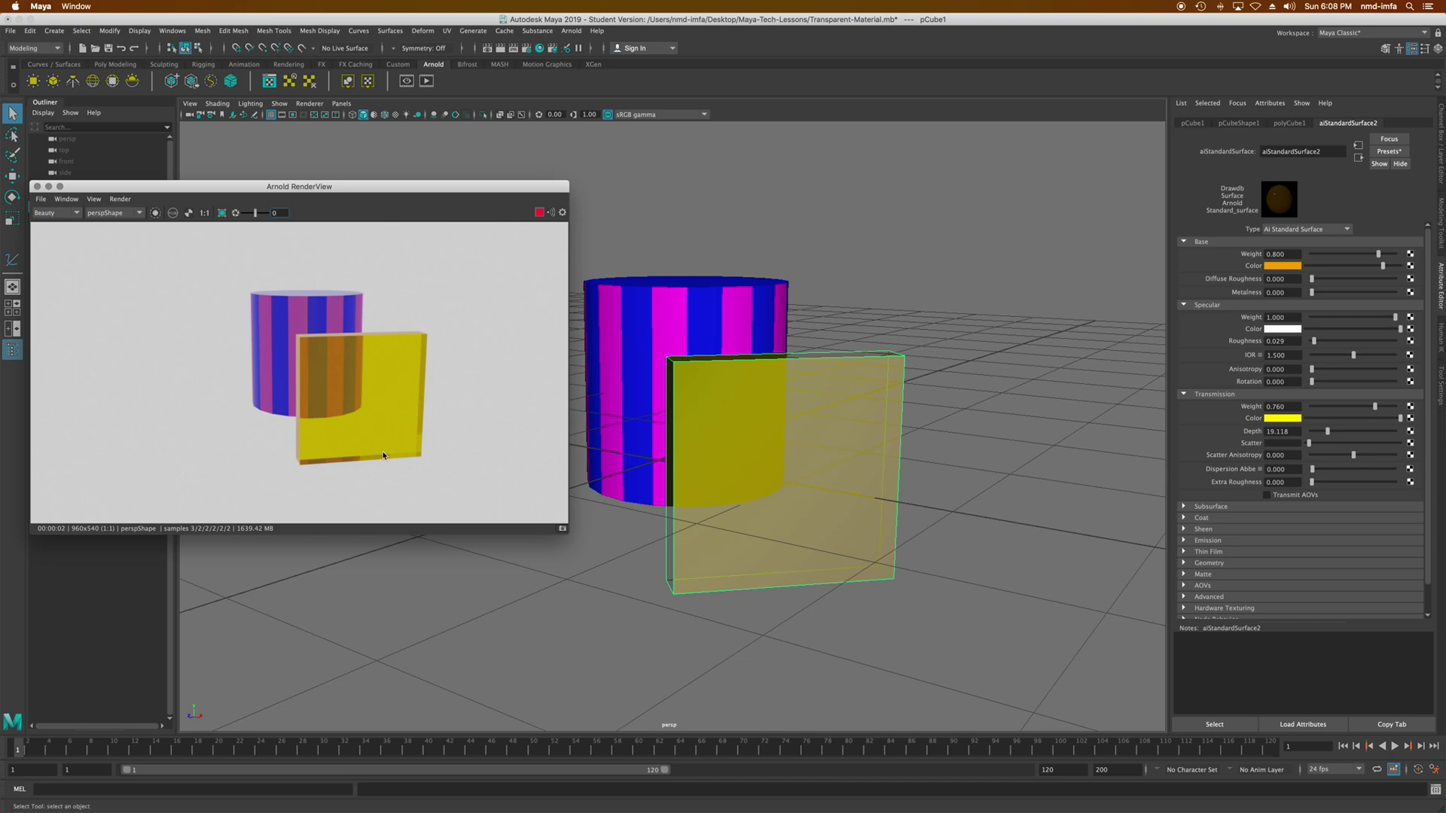
{"action": "scroll", "coordinate": [727, 471], "scroll_direction": "up", "scroll_amount": 3}
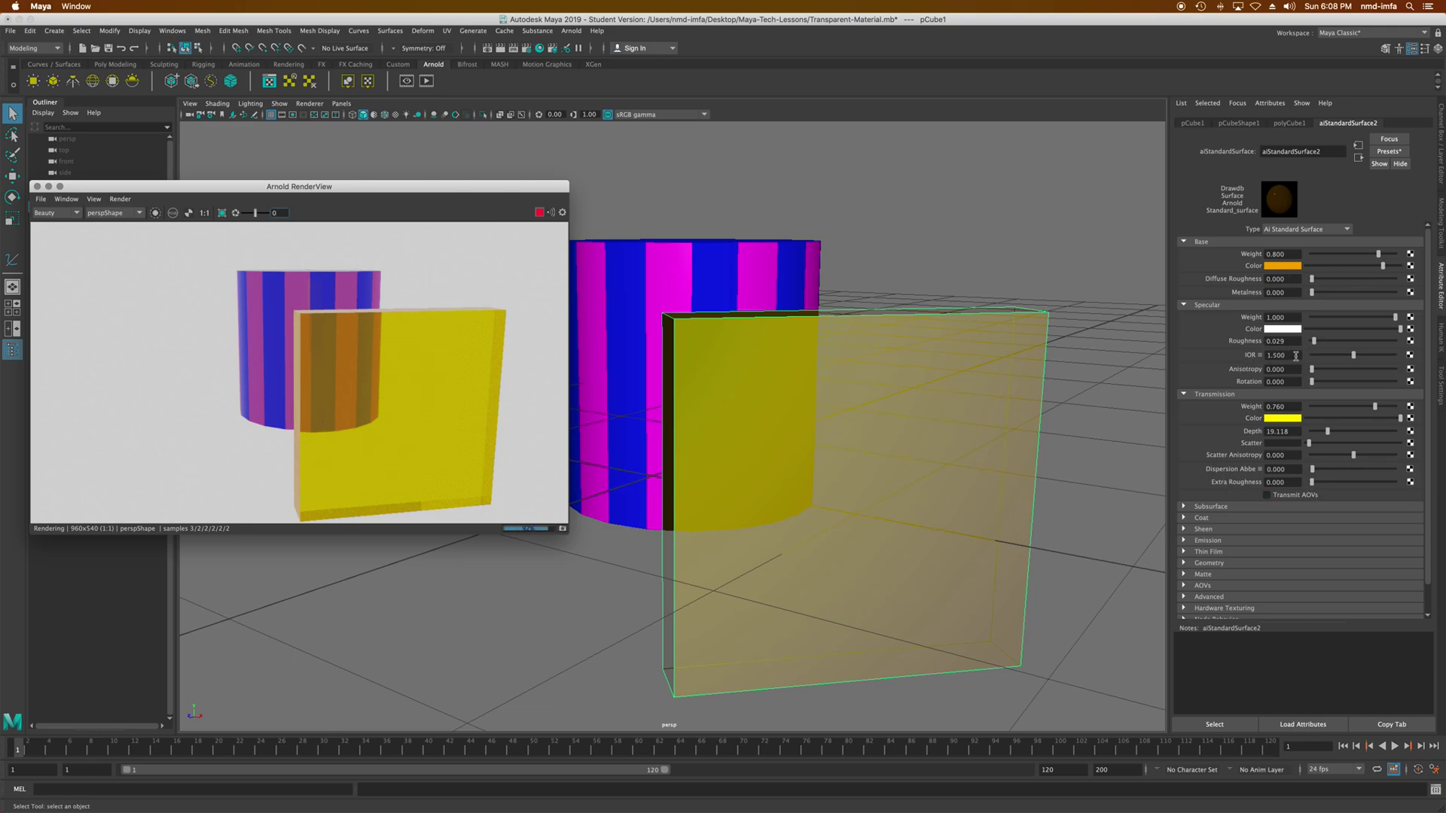
Switch to Firefox and browse the index of refraction values in the pixelandpoly.com IOR list
{"action": "key", "text": "super+Tab"}
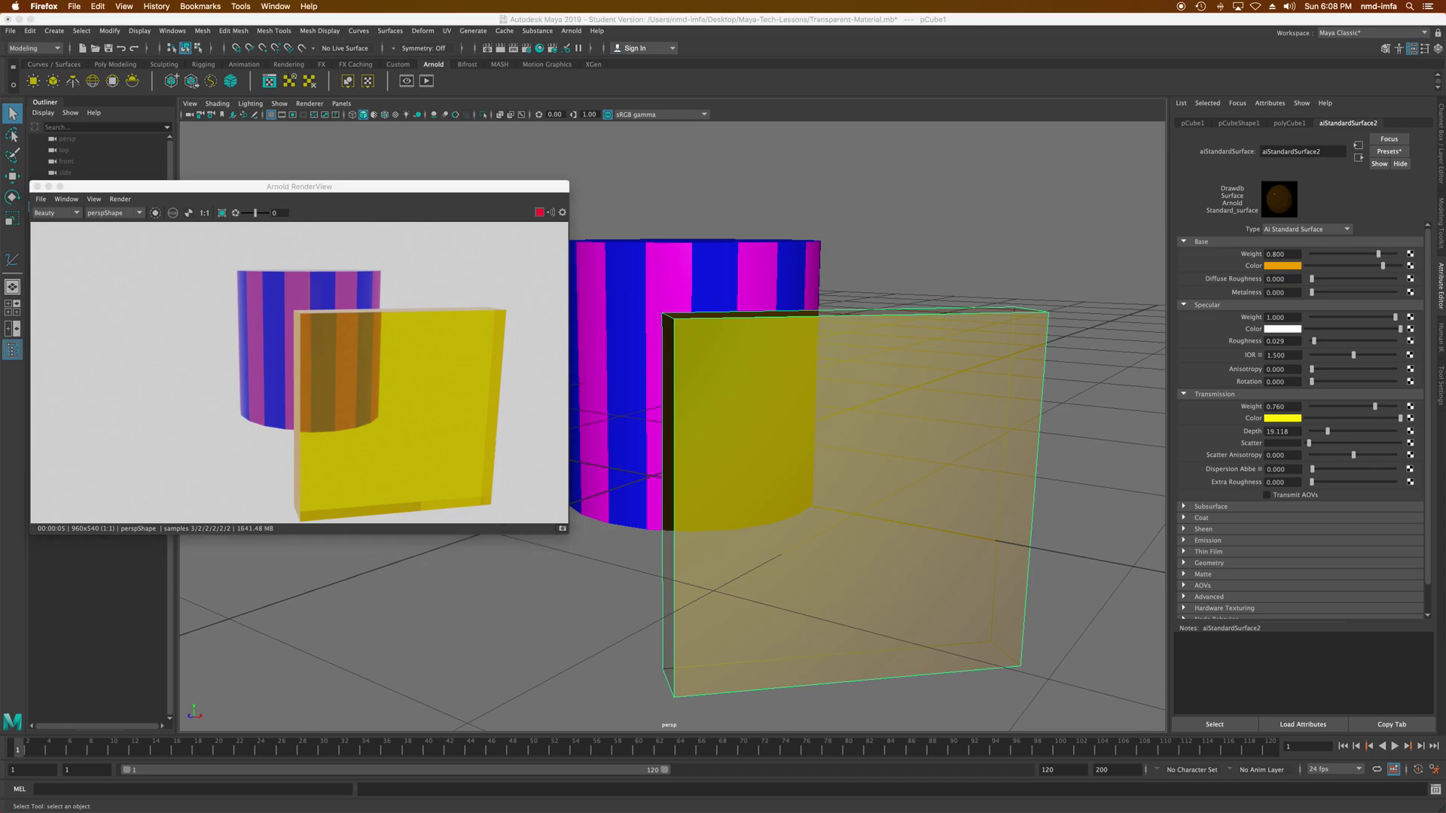
{"action": "left_click_drag", "start_coordinate": [1429, 126], "coordinate": [522, 175]}
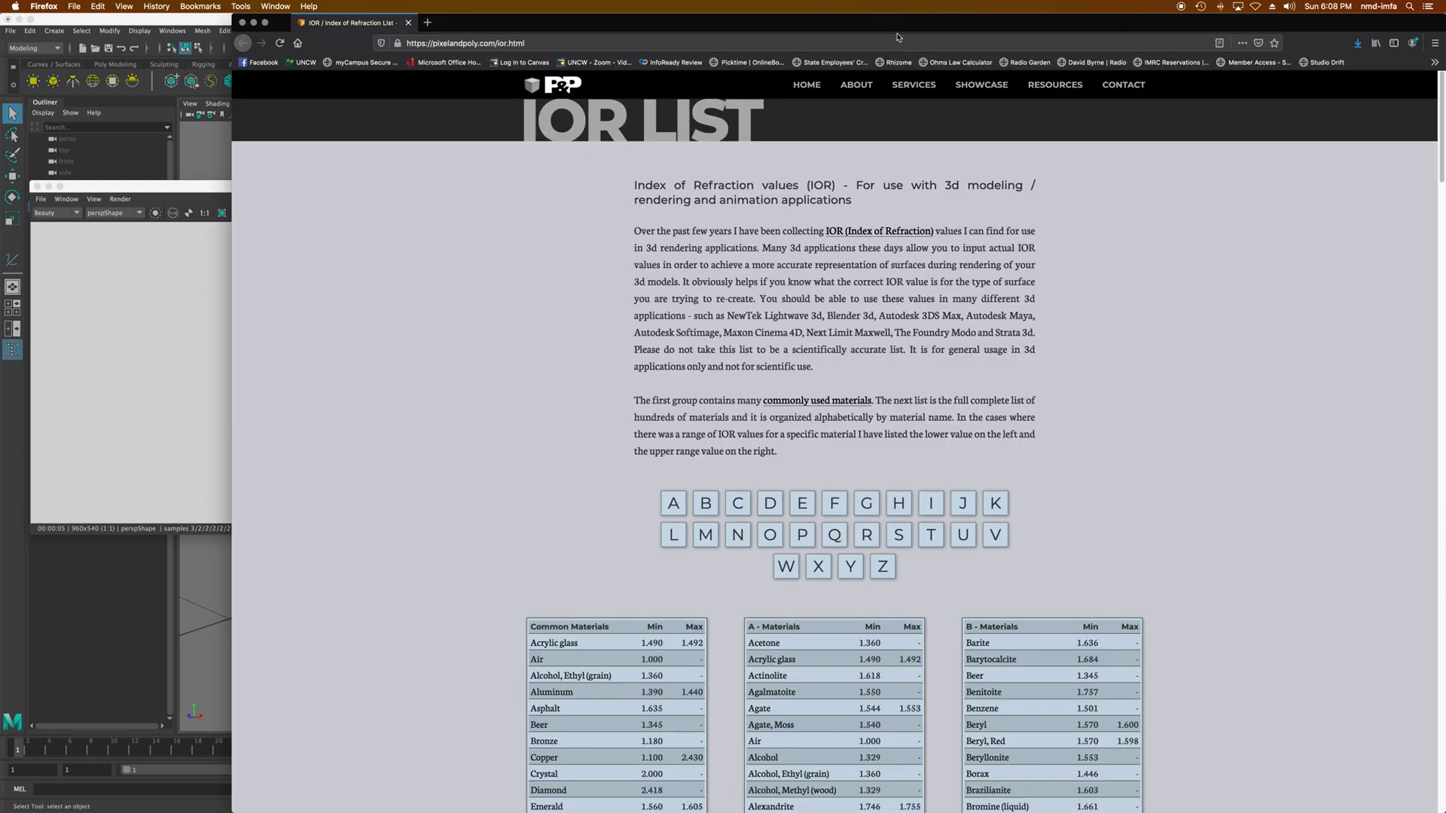
{"action": "left_click_drag", "start_coordinate": [899, 33], "coordinate": [764, 30]}
{"action": "scroll", "coordinate": [778, 241], "scroll_direction": "down", "scroll_amount": 10}
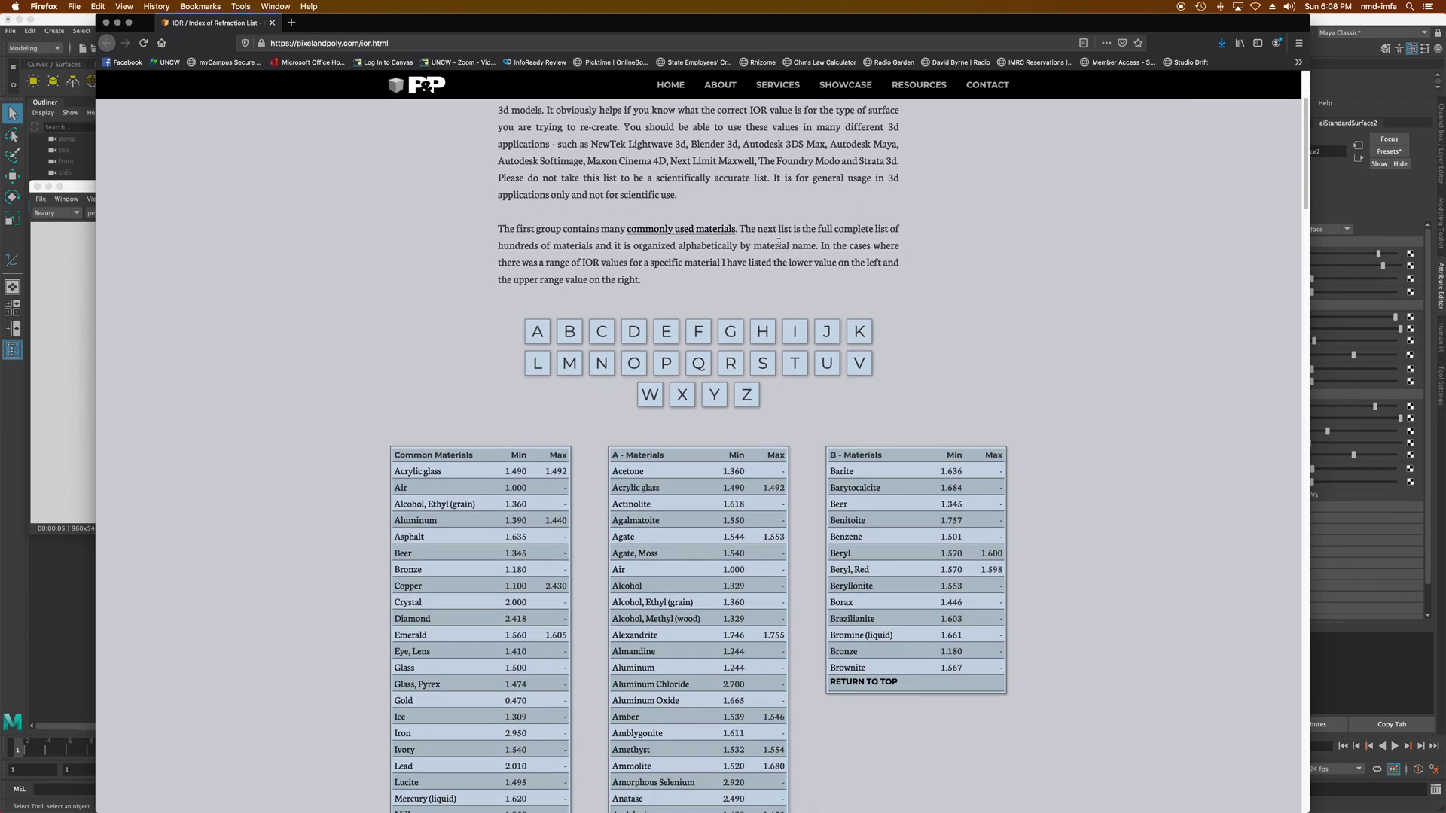
{"action": "scroll", "coordinate": [780, 246], "scroll_direction": "down", "scroll_amount": 13}
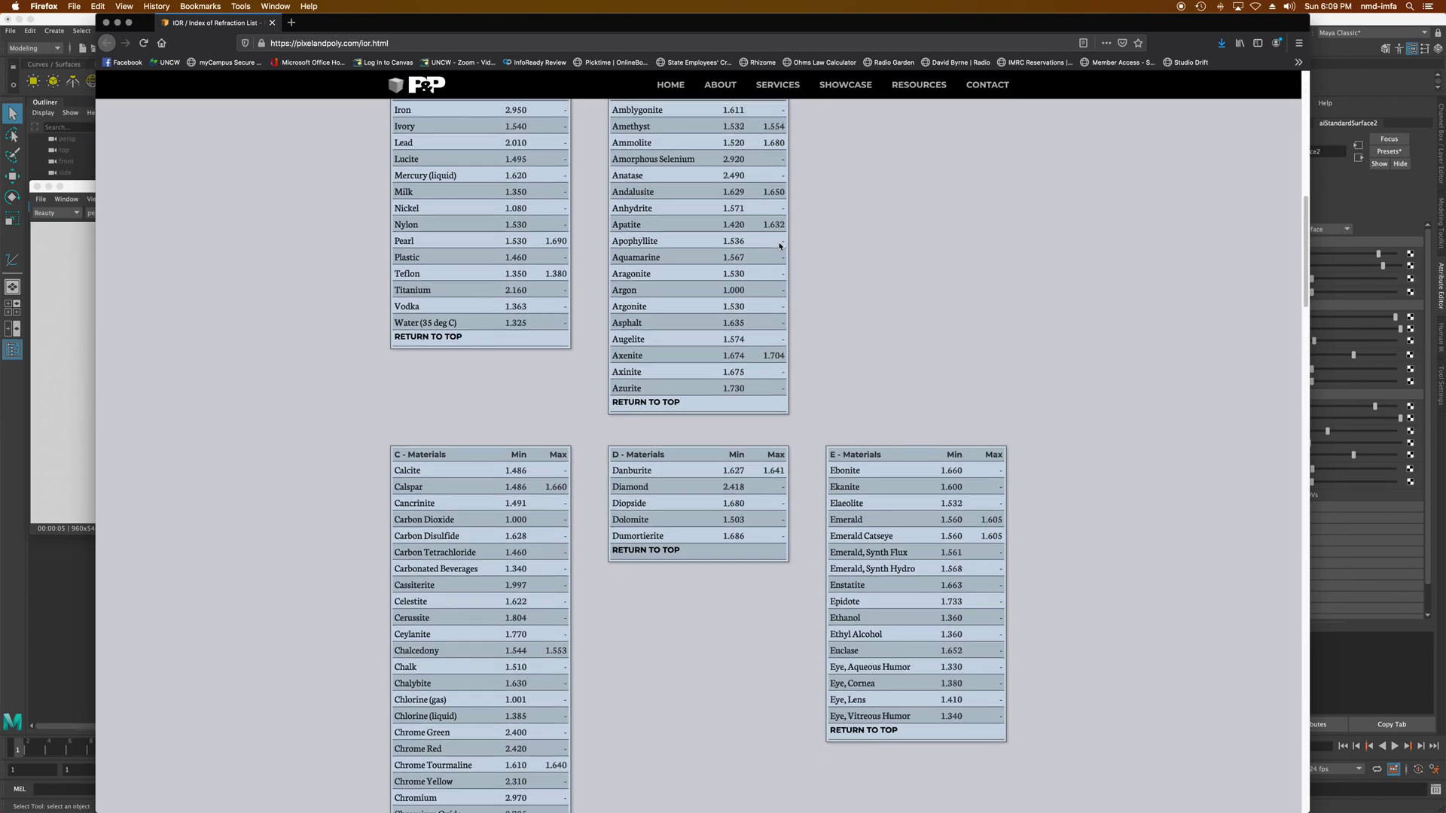
Browse the IOR tables for glass and other common materials, and return to the Maya scene
{"action": "scroll", "coordinate": [779, 247], "scroll_direction": "down", "scroll_amount": 20}
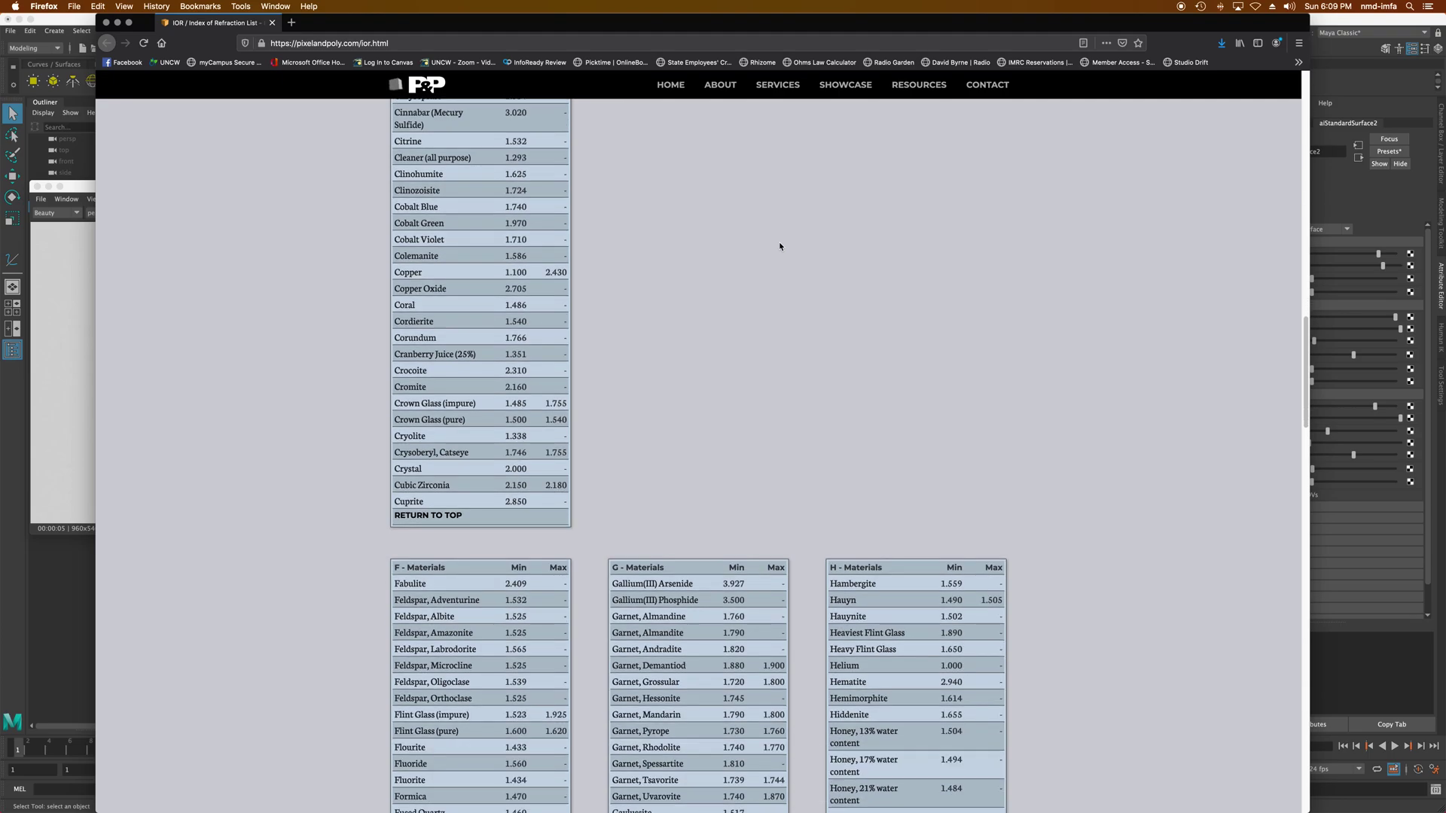
{"action": "scroll", "coordinate": [780, 247], "scroll_direction": "up", "scroll_amount": 7}
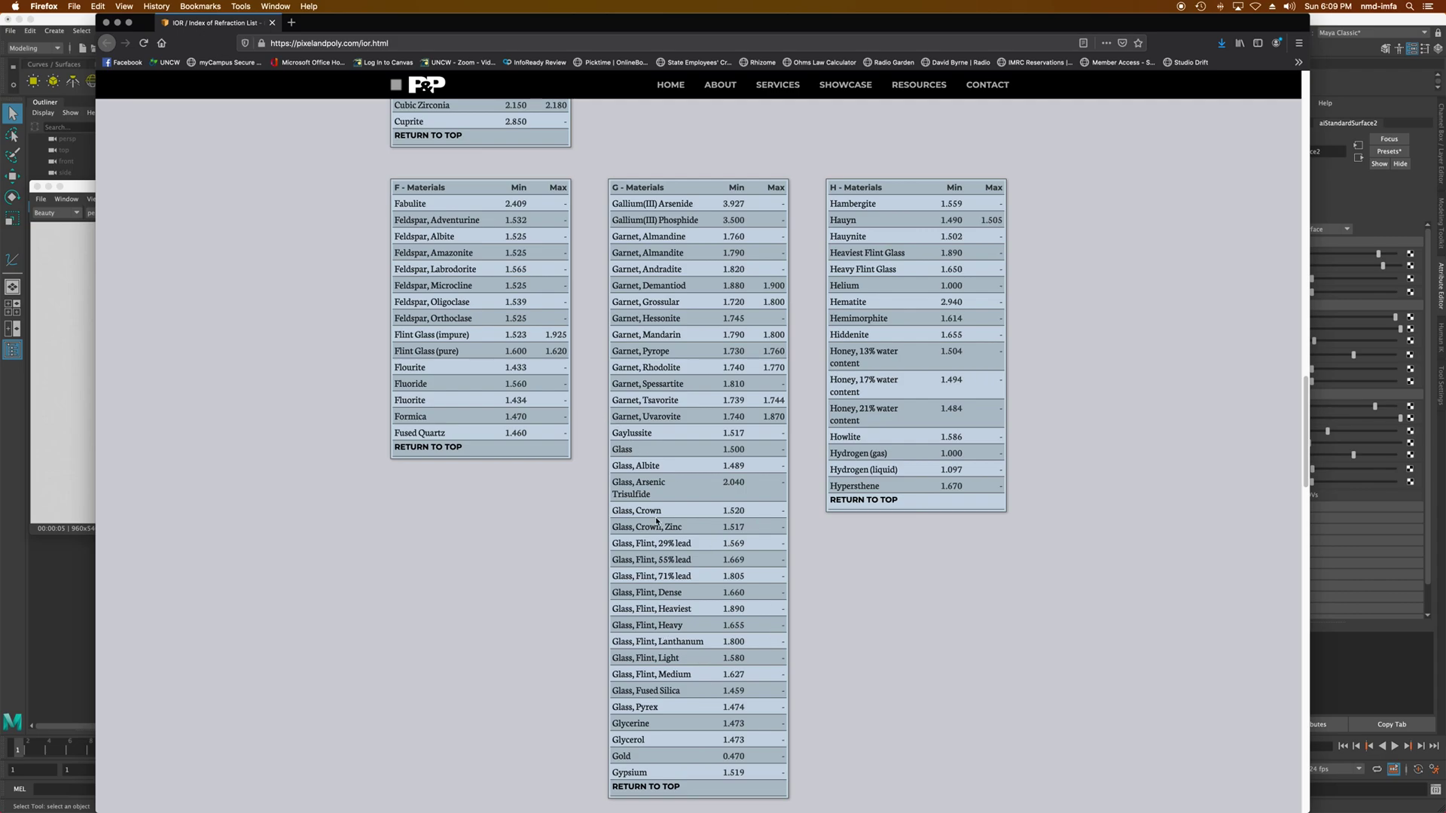
{"action": "scroll", "coordinate": [651, 520], "scroll_direction": "up", "scroll_amount": 8}
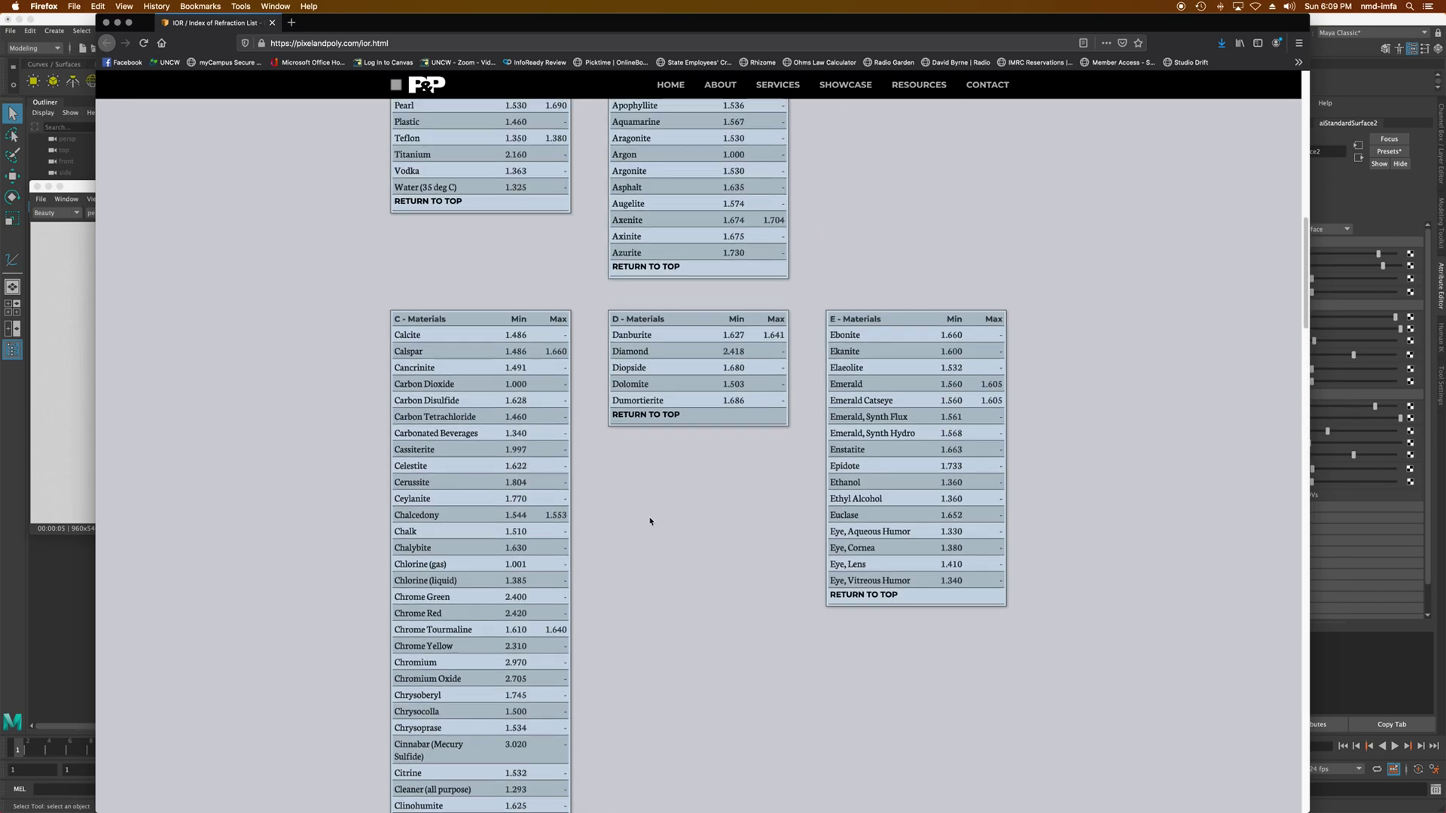
{"action": "scroll", "coordinate": [650, 520], "scroll_direction": "up", "scroll_amount": 7}
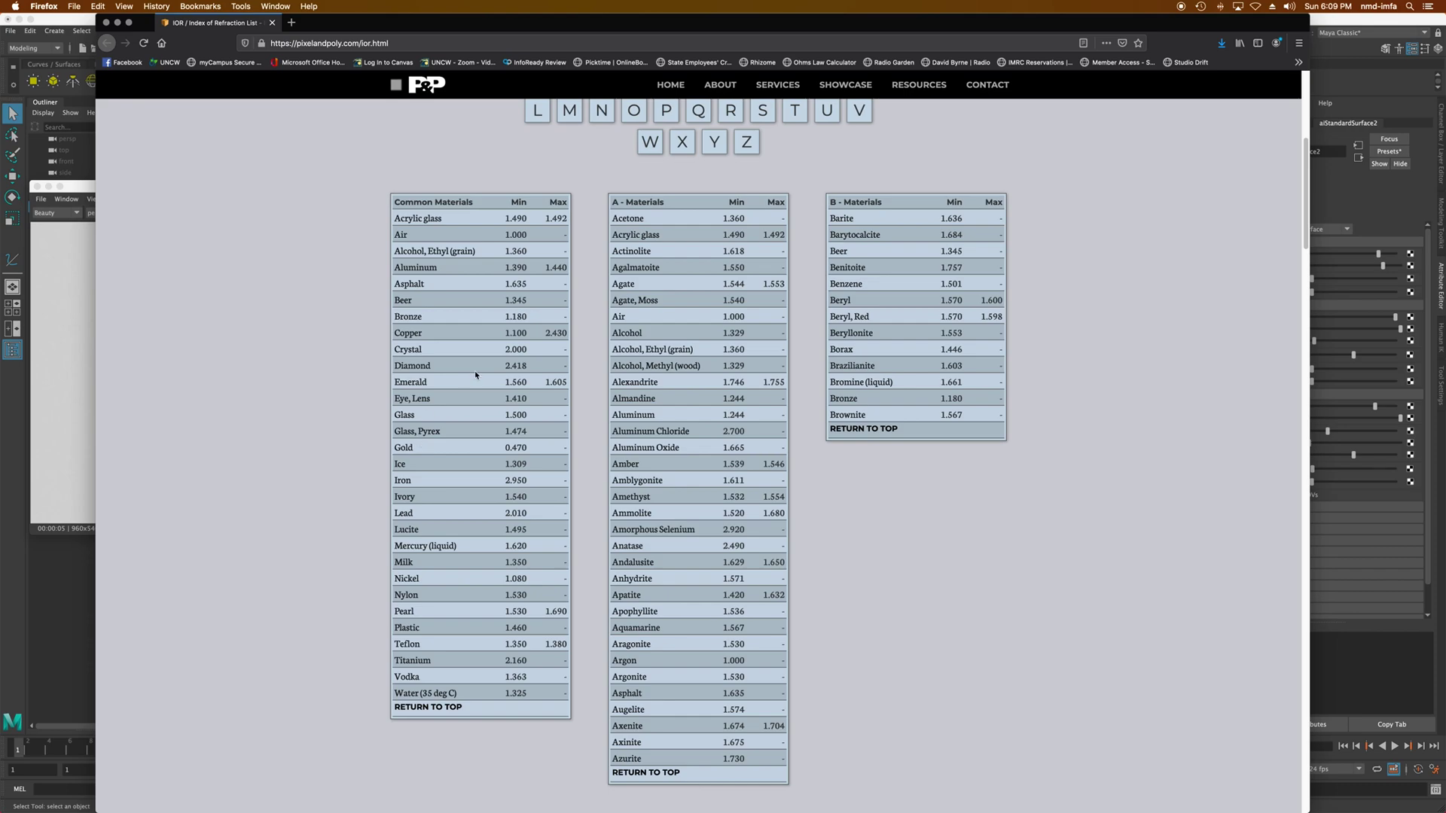
{"action": "left_click", "coordinate": [1317, 46]}
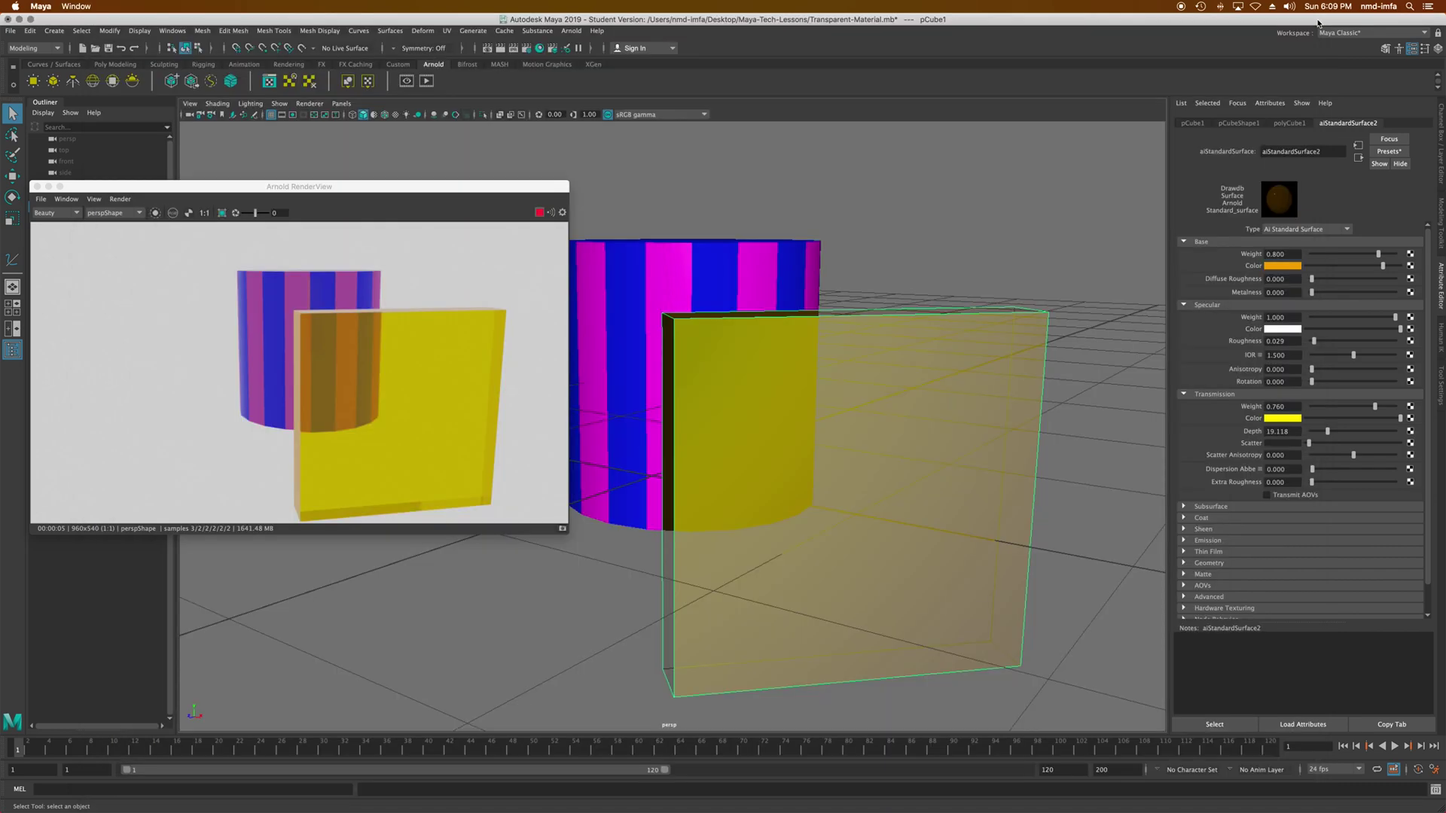
Try specular IOR values of 7, 25 and 5 on the slab's material and restore the value to 1.5
{"action": "left_click", "coordinate": [1295, 353]}
{"action": "type", "text": "7"}
{"action": "key", "text": "Return"}
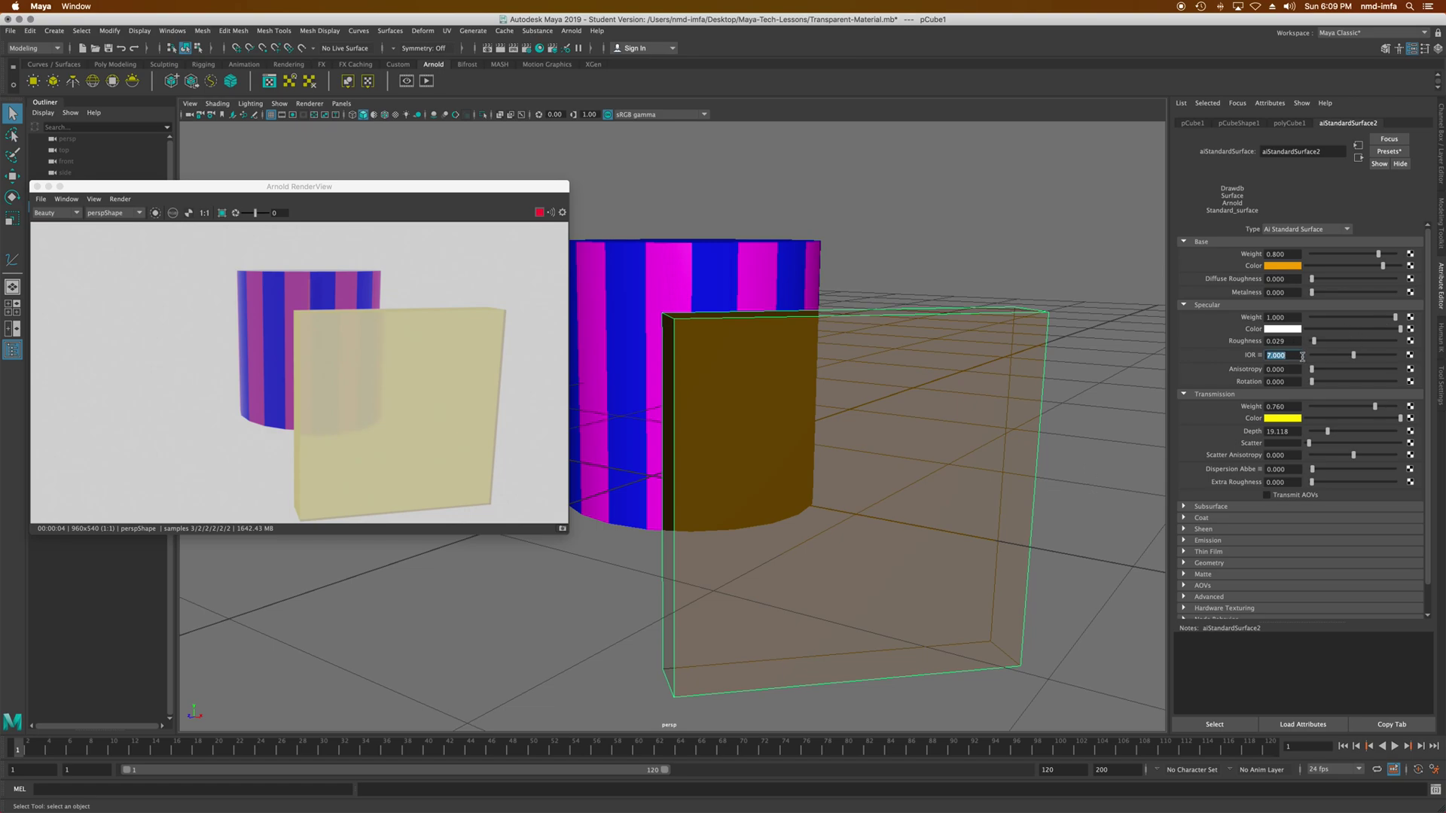
{"action": "type", "text": "25"}
{"action": "key", "text": "Return"}
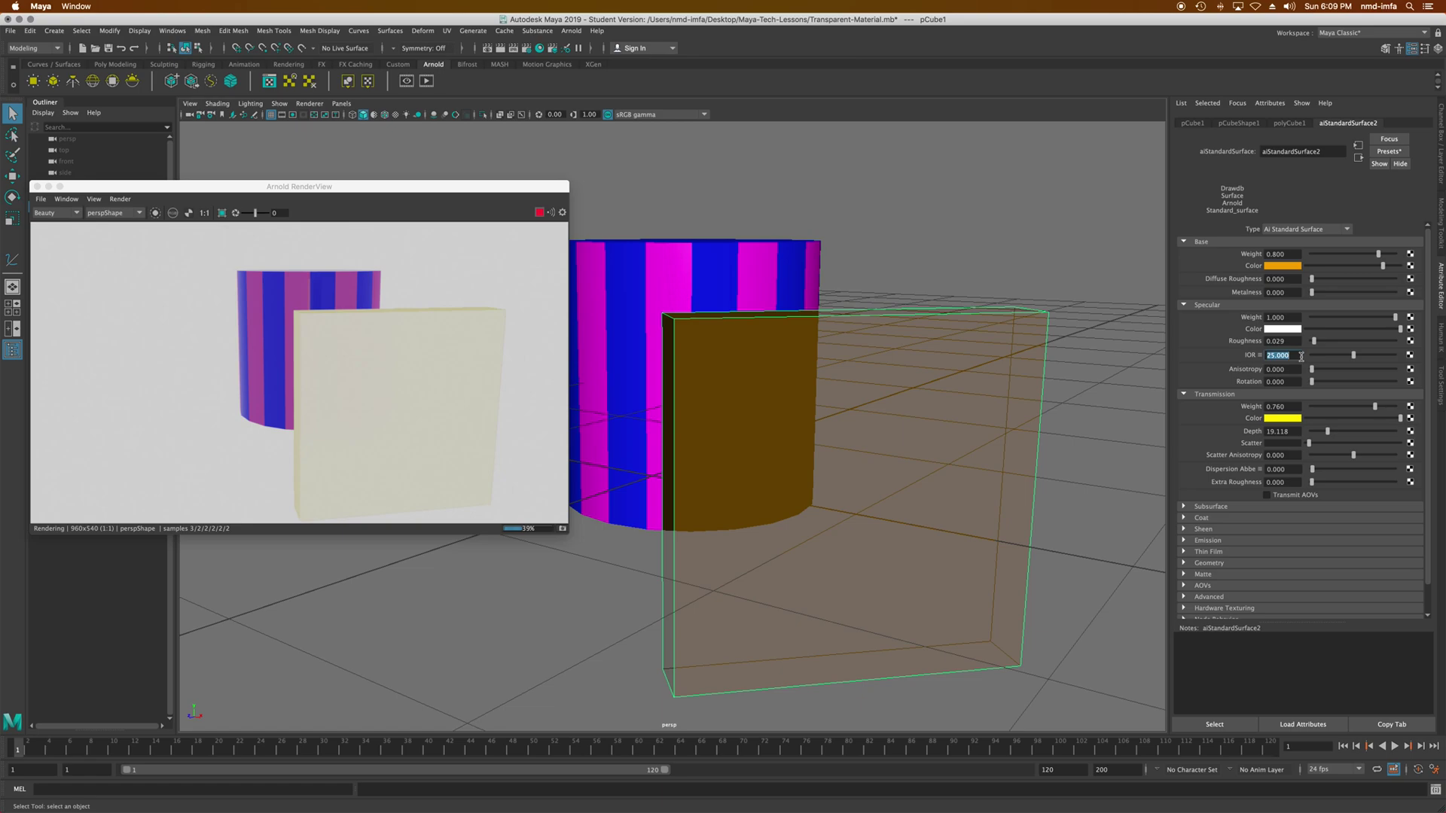
{"action": "type", "text": "5"}
{"action": "key", "text": "Return"}
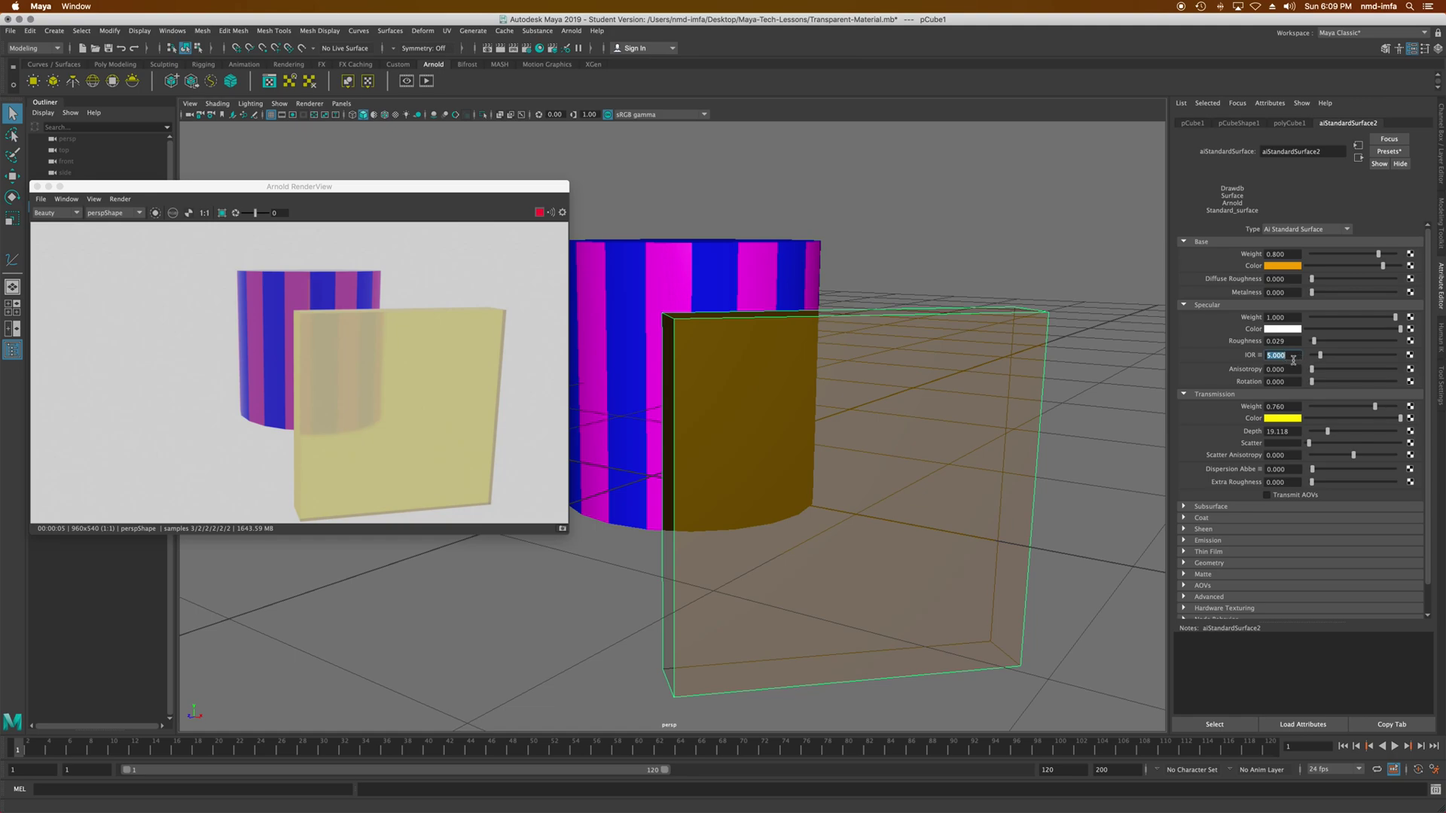
{"action": "type", "text": "1.5"}
{"action": "key", "text": "Return"}
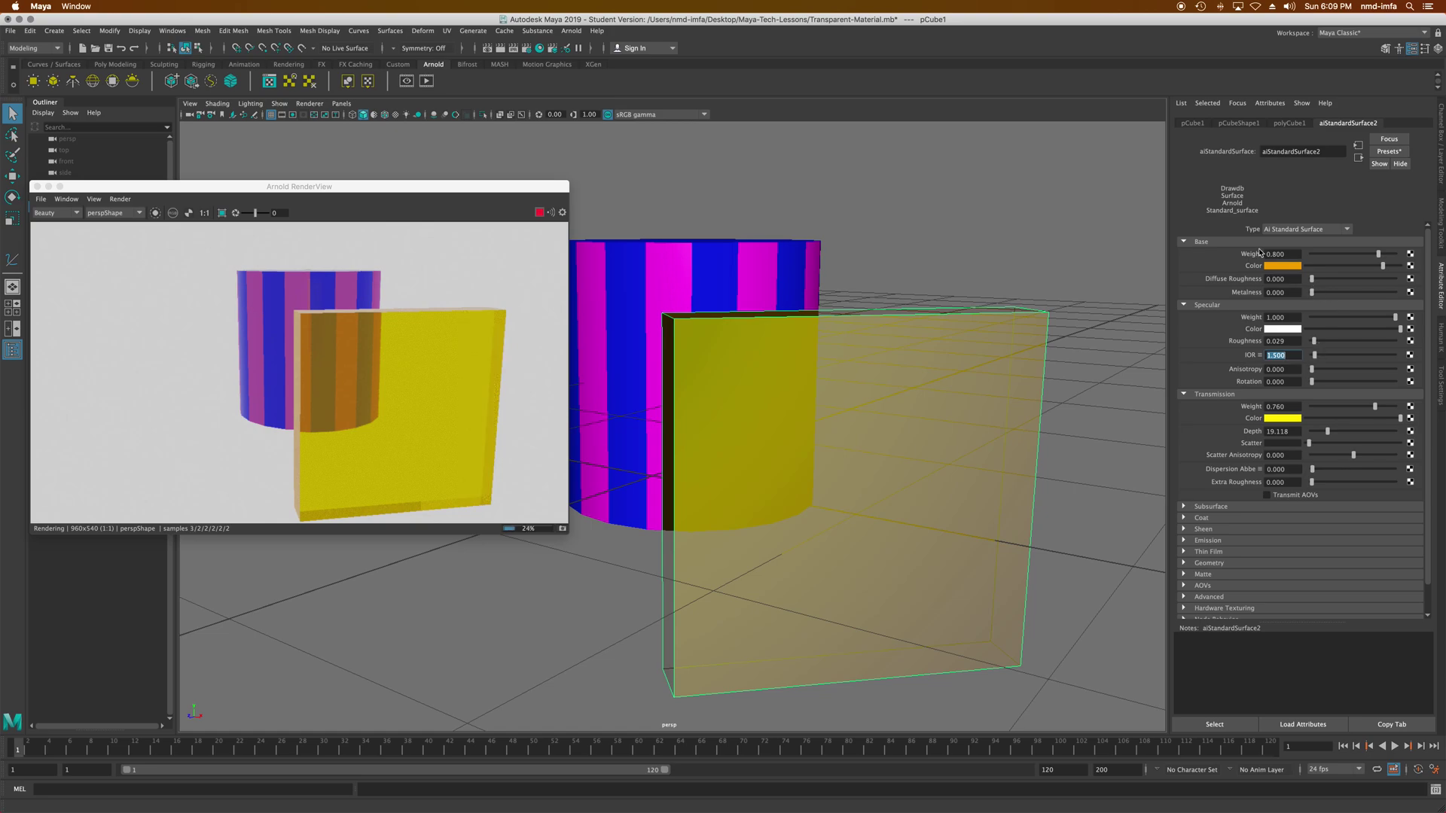
Set the slab material's Base color to red after trying green and yellow, and shift the image slightly in the Arnold RenderView
{"action": "left_click", "coordinate": [1275, 267]}
{"action": "left_click", "coordinate": [1258, 235]}
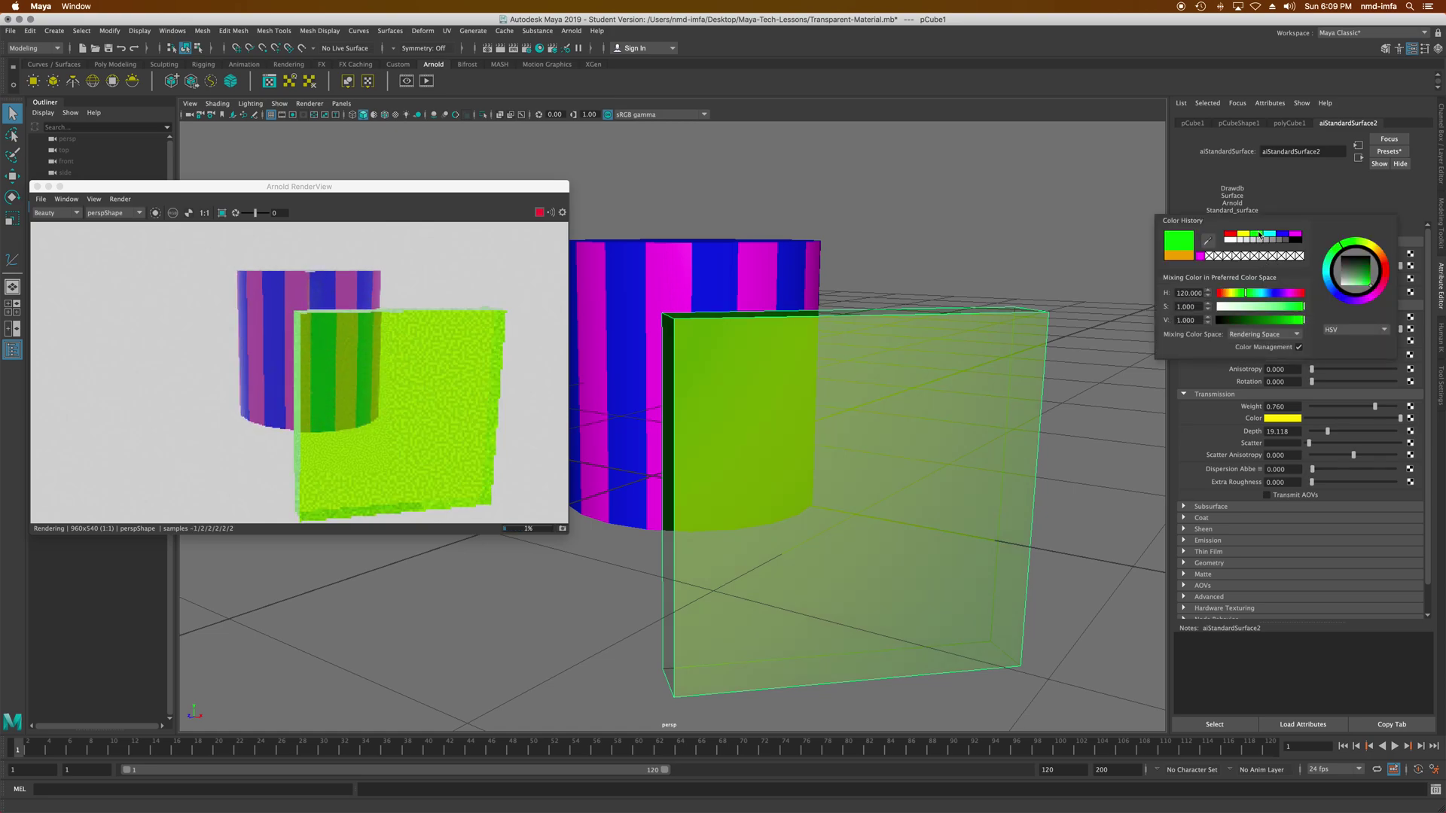
{"action": "left_click", "coordinate": [1243, 236]}
{"action": "left_click", "coordinate": [1229, 235]}
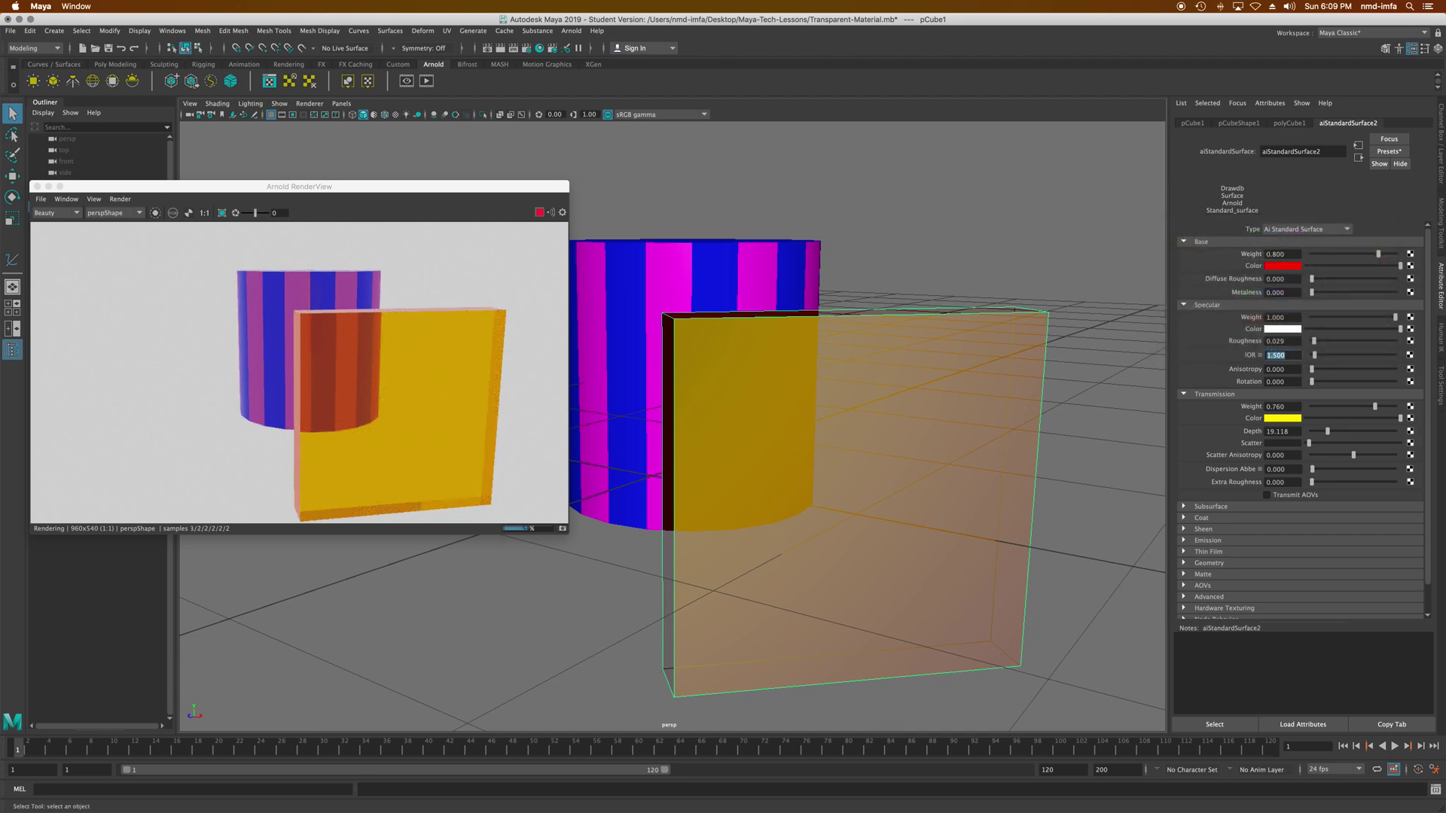
{"action": "key", "text": "super+Tab"}
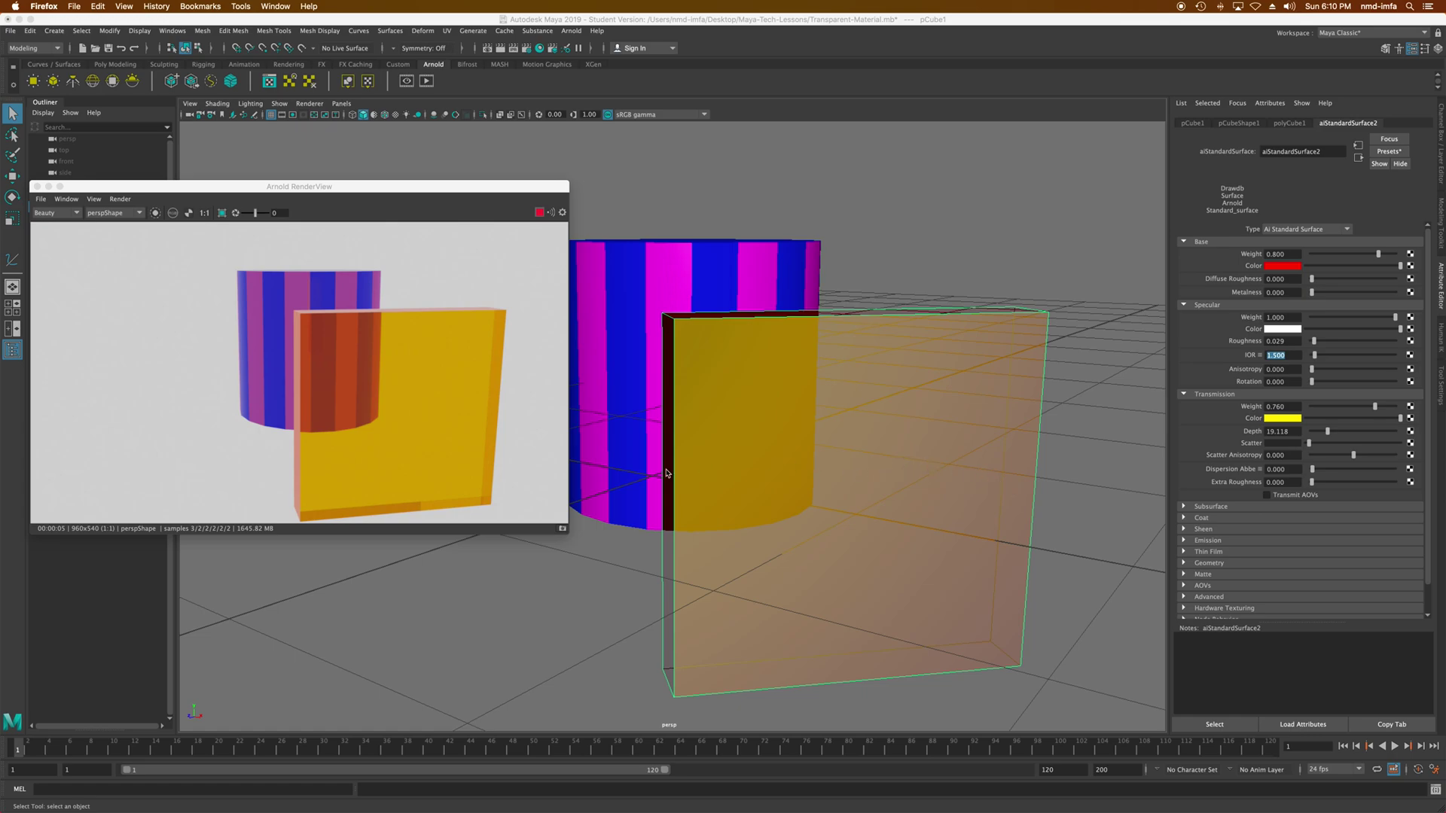
{"action": "left_click", "coordinate": [304, 390]}
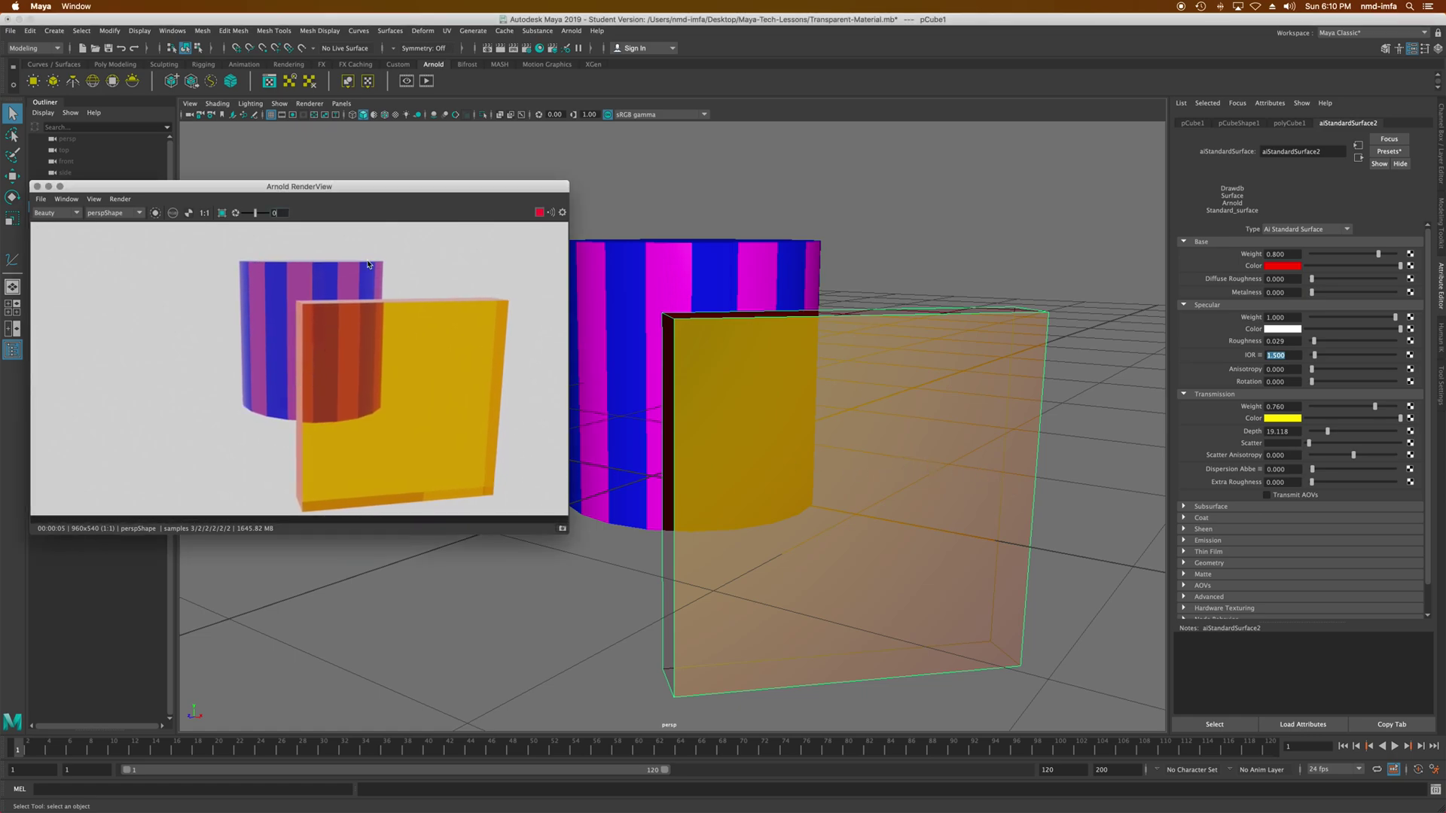
Review the material assignment commands for the striped cylinder and one of its side faces, ending in object mode
{"action": "left_click", "coordinate": [631, 311]}
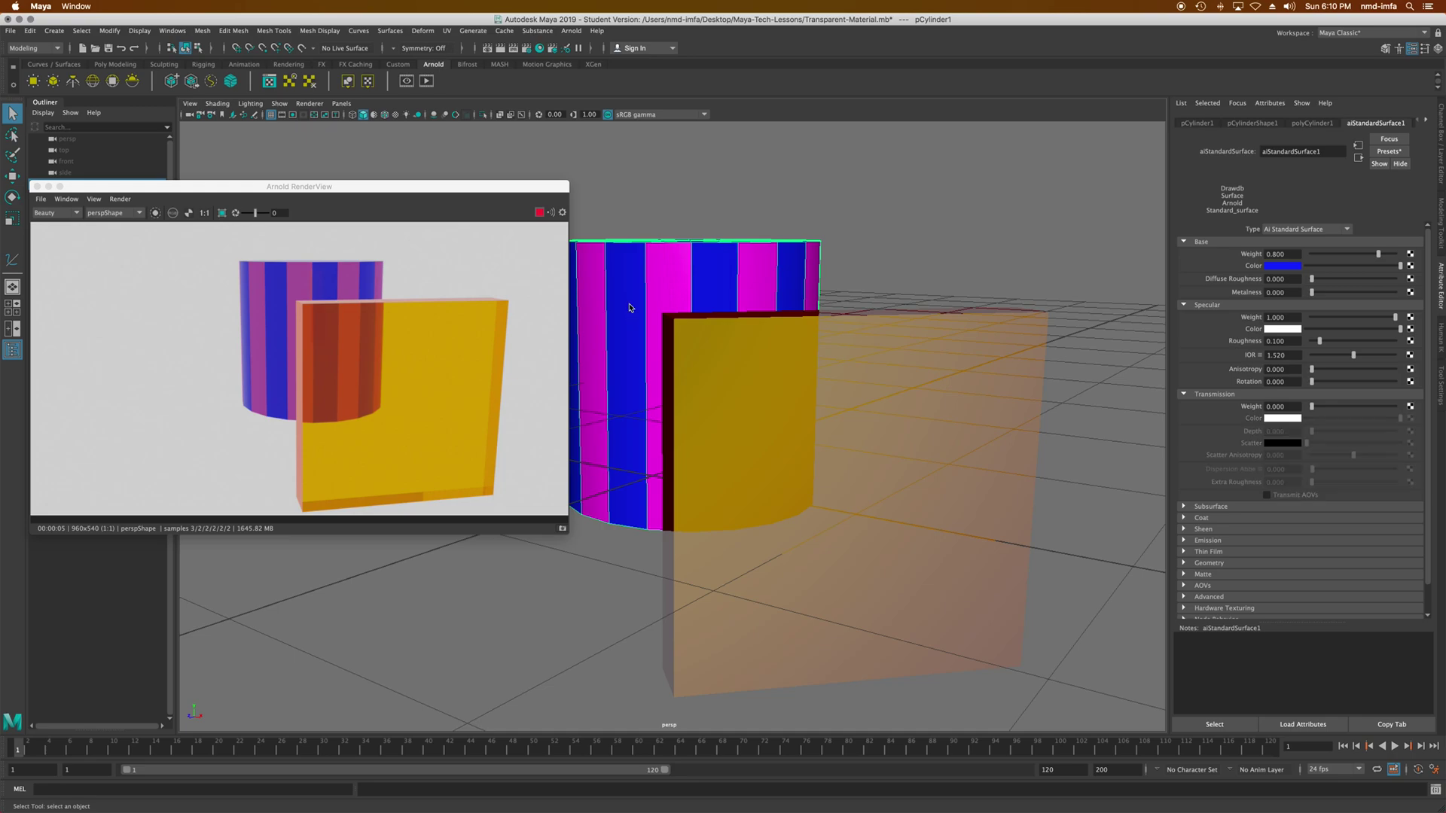
{"action": "right_click_drag", "start_coordinate": [629, 307], "coordinate": [641, 611]}
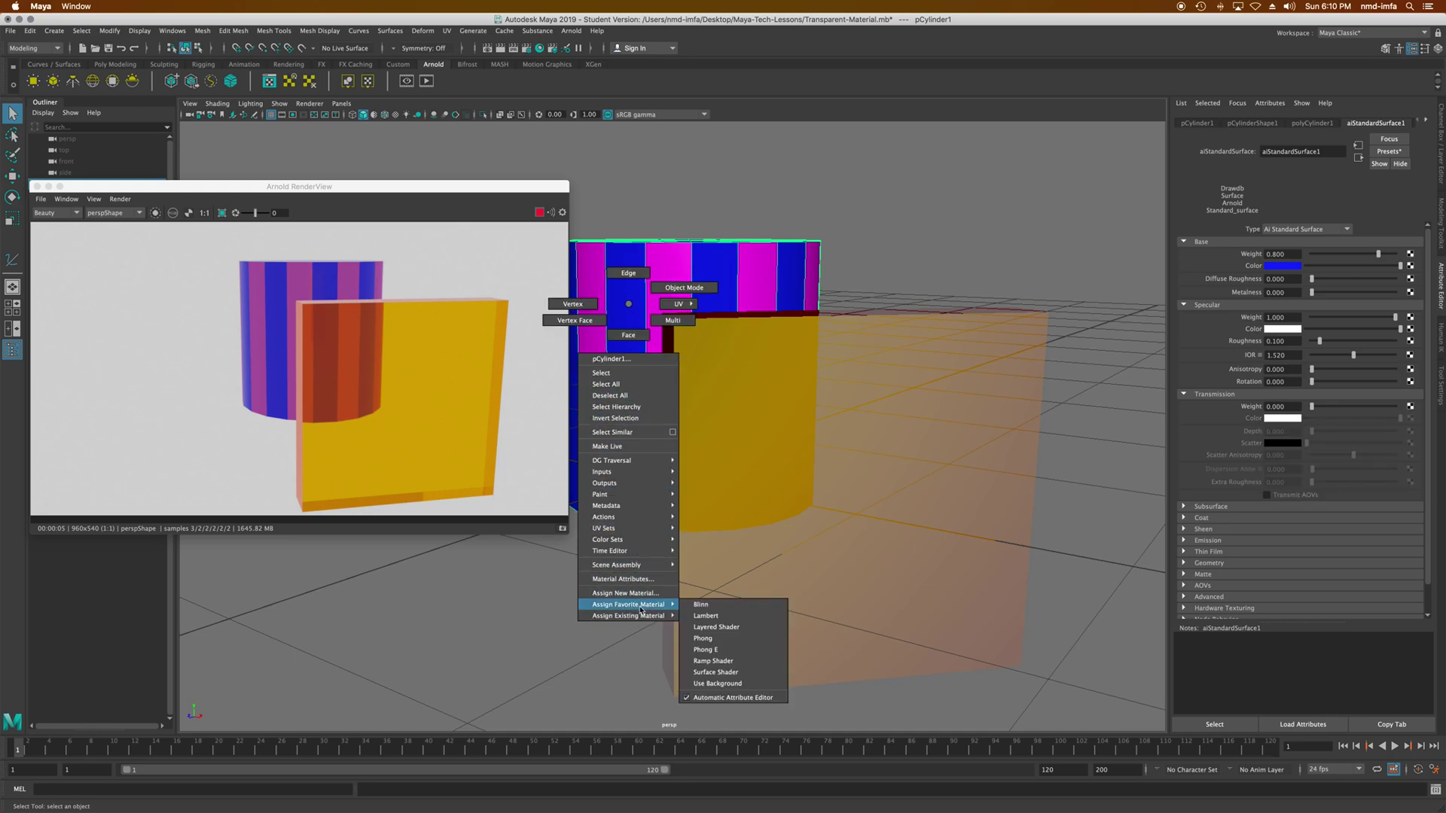
{"action": "right_click_drag", "start_coordinate": [578, 625], "coordinate": [553, 444]}
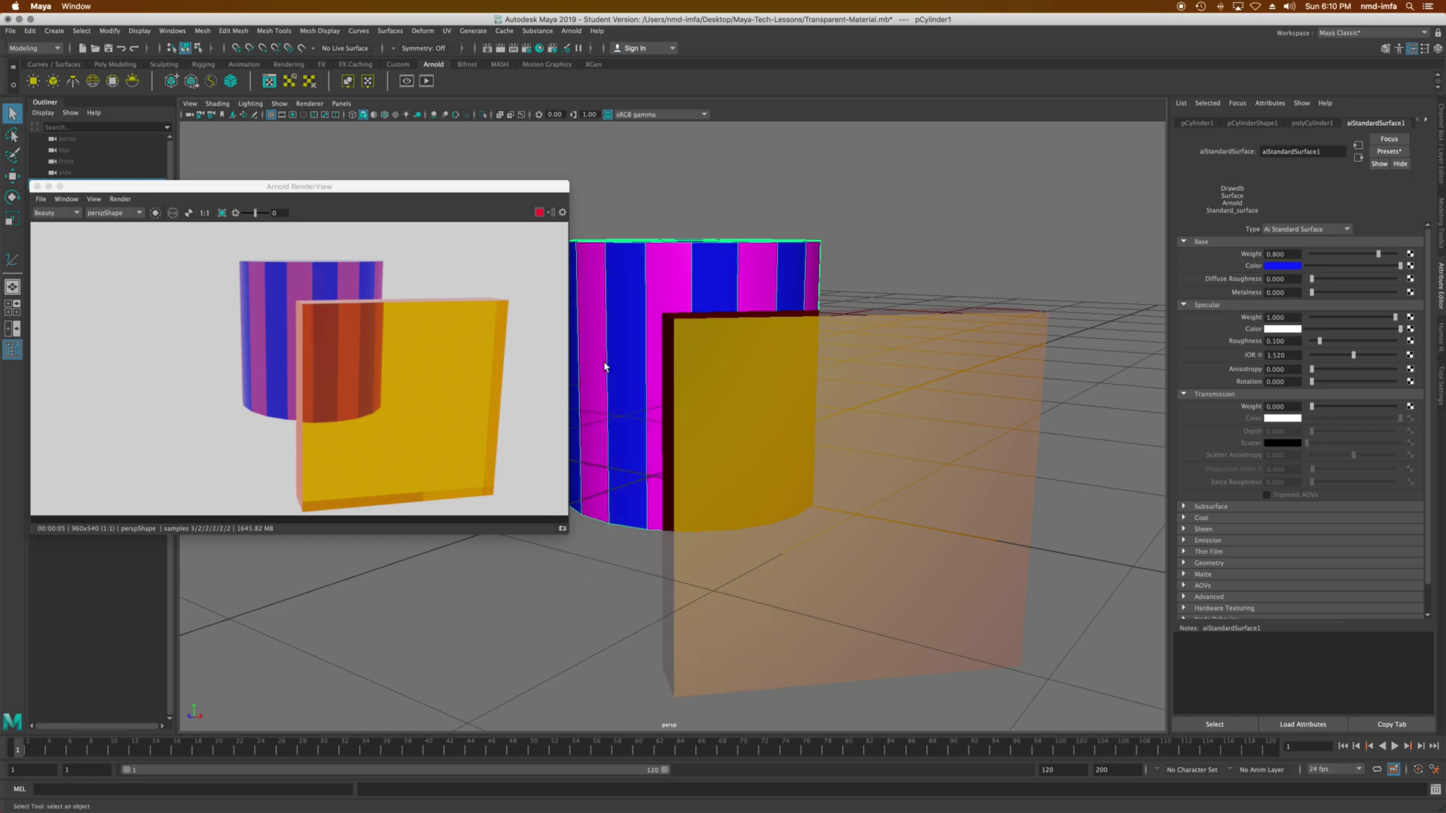
{"action": "mouse_move", "coordinate": [605, 367]}
{"action": "right_mouse_down"}
{"action": "mouse_move", "coordinate": [619, 360]}
{"action": "mouse_move", "coordinate": [616, 390]}
{"action": "right_mouse_up"}
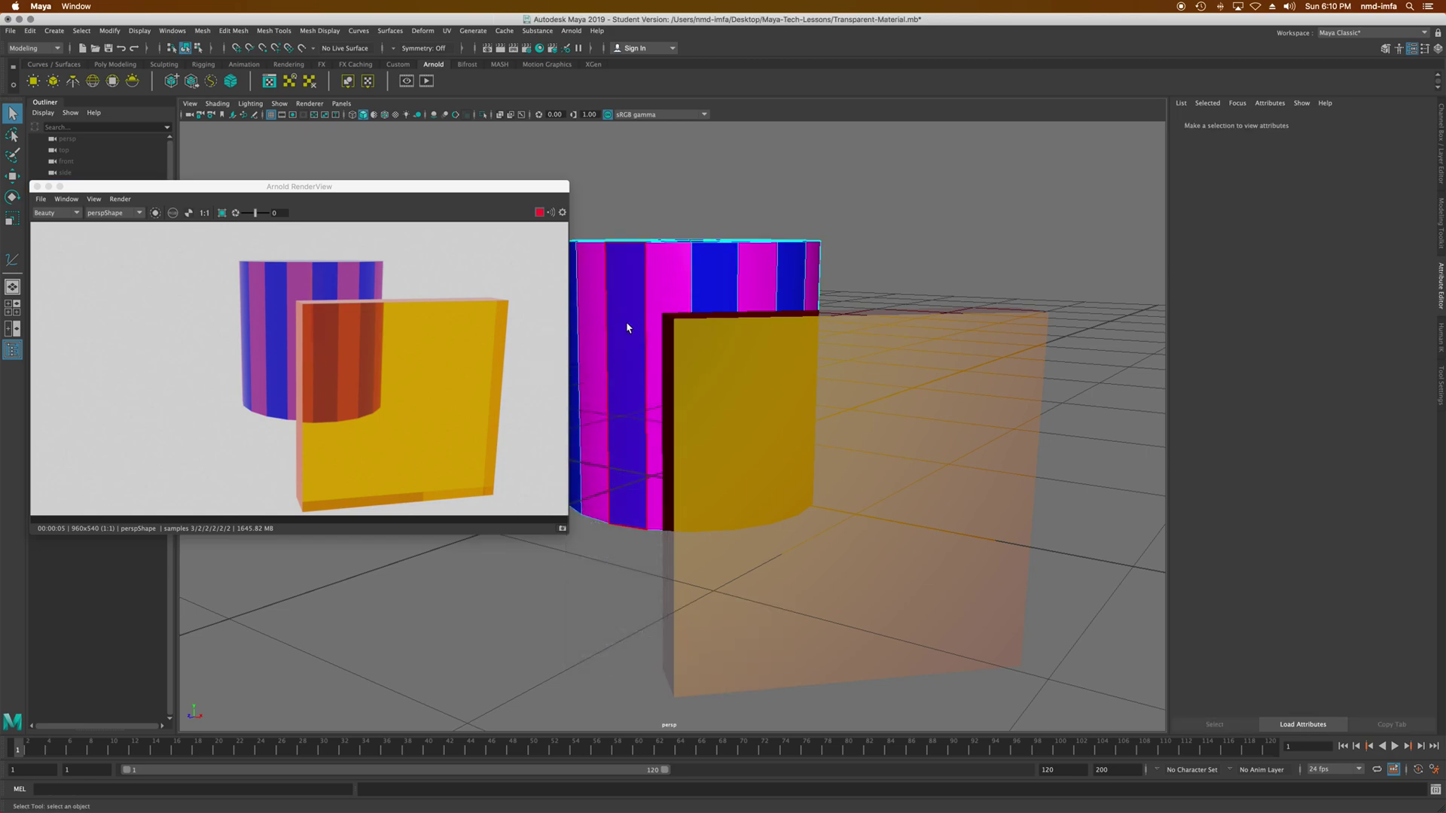
{"action": "left_click", "coordinate": [711, 285]}
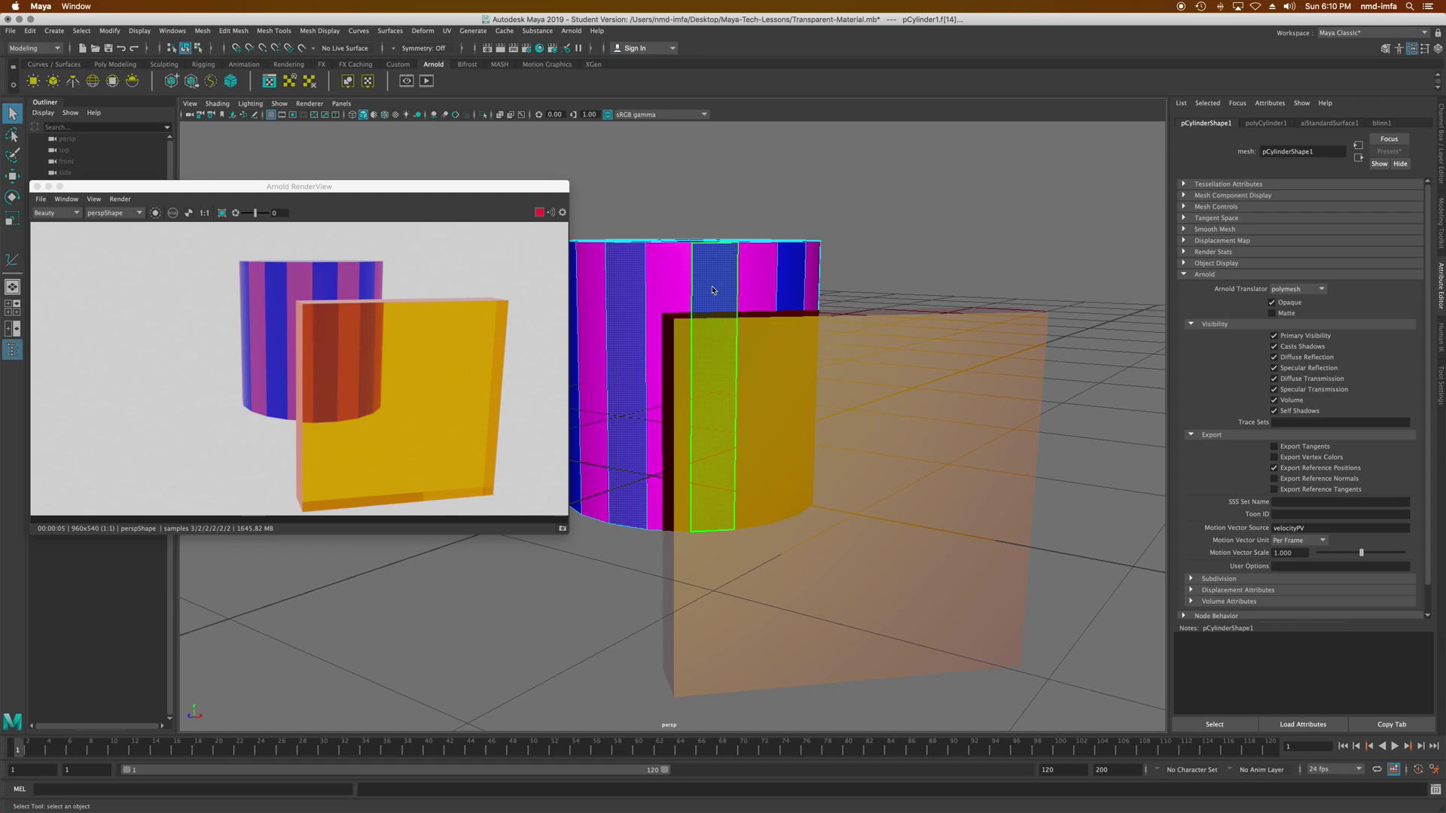
{"action": "right_click_drag", "start_coordinate": [712, 289], "coordinate": [791, 604]}
{"action": "left_click", "coordinate": [663, 594]}
{"action": "left_click", "coordinate": [615, 600]}
{"action": "left_click", "coordinate": [639, 470]}
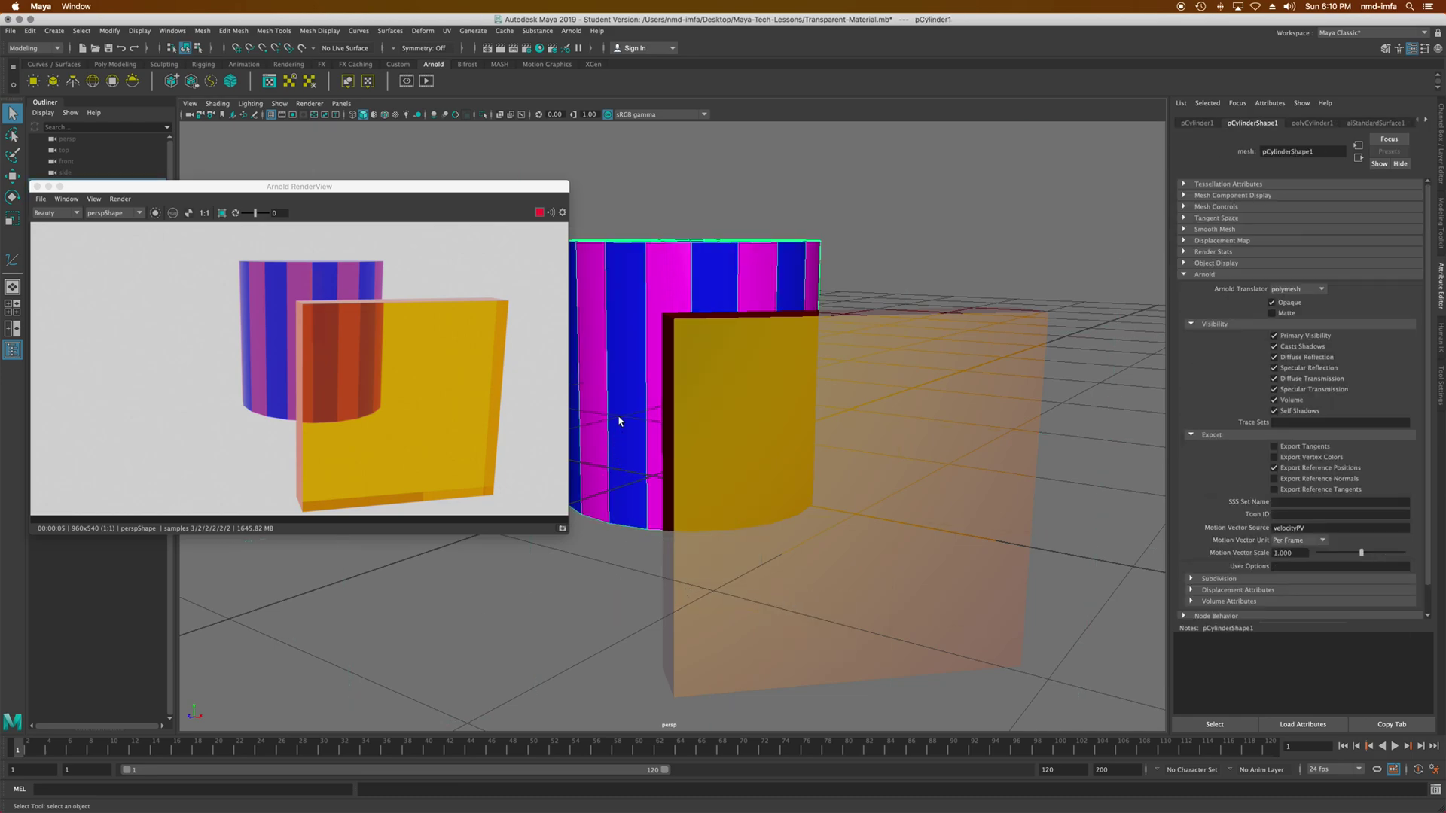
Switch the cylinder to face selection and select all the faces of its top cap
{"action": "left_click_drag", "start_coordinate": [625, 470], "coordinate": [623, 363], "text": "alt"}
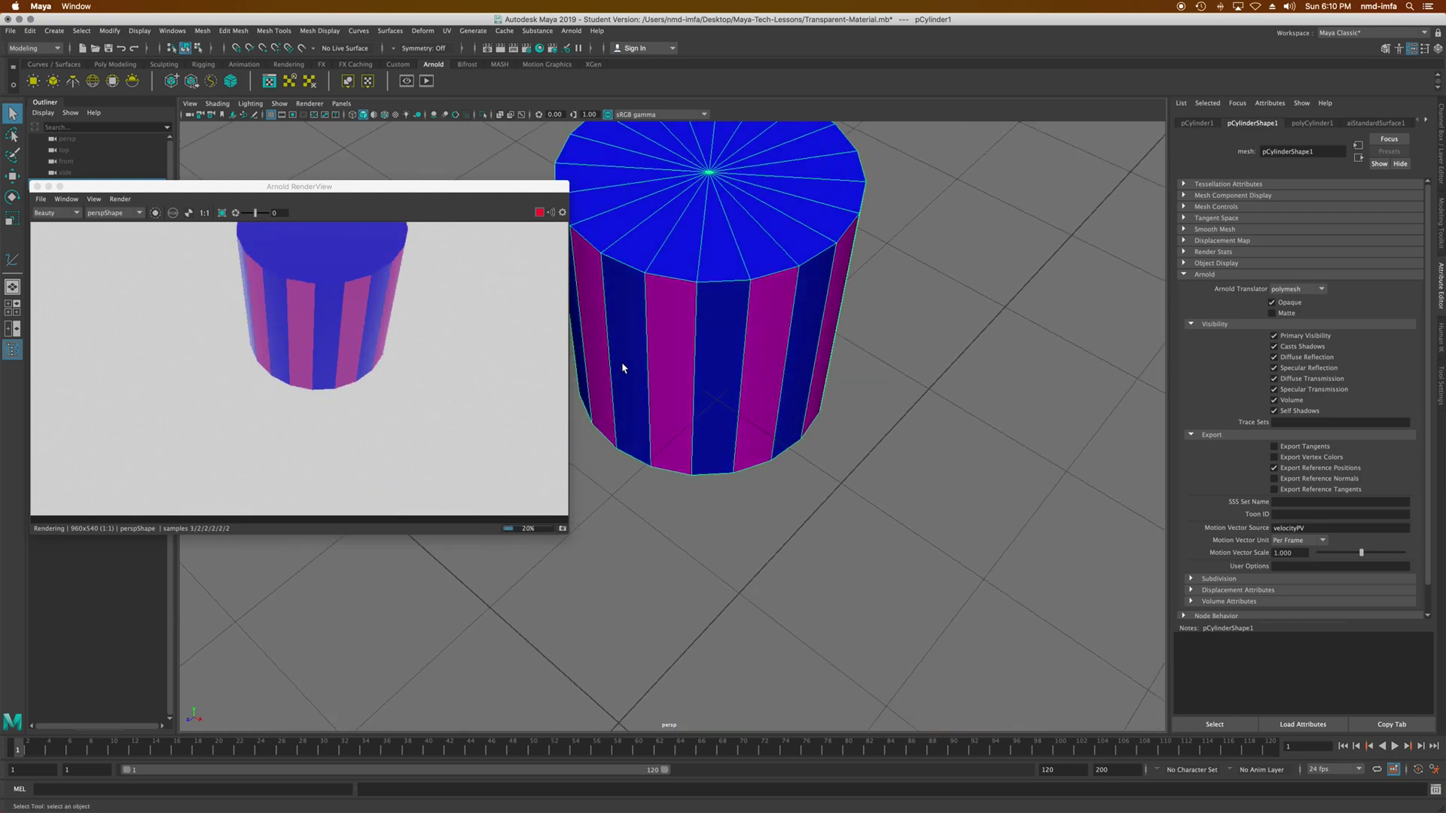
{"action": "right_click_drag", "start_coordinate": [704, 238], "coordinate": [683, 529]}
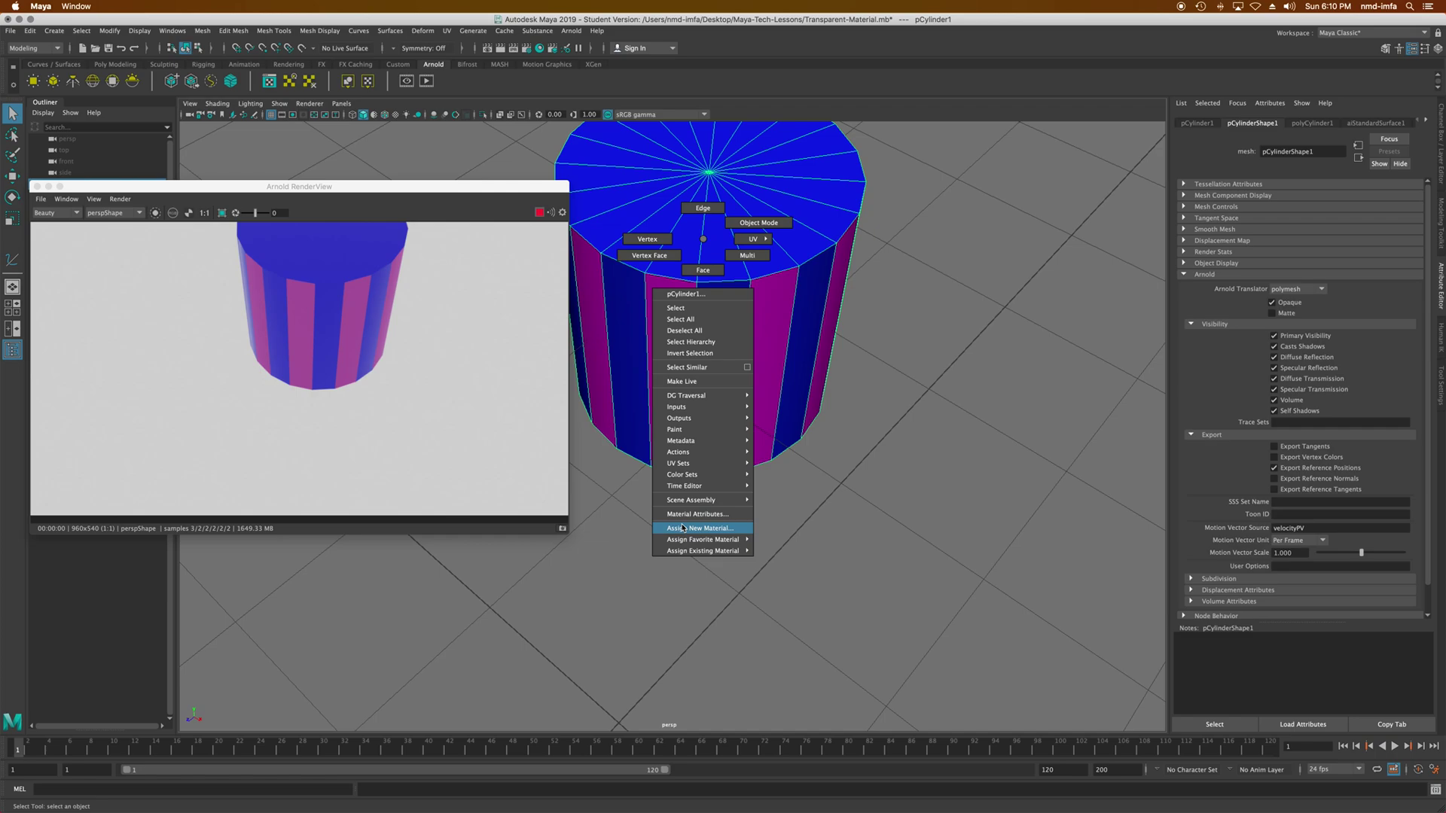
{"action": "right_click_drag", "start_coordinate": [684, 530], "coordinate": [979, 293]}
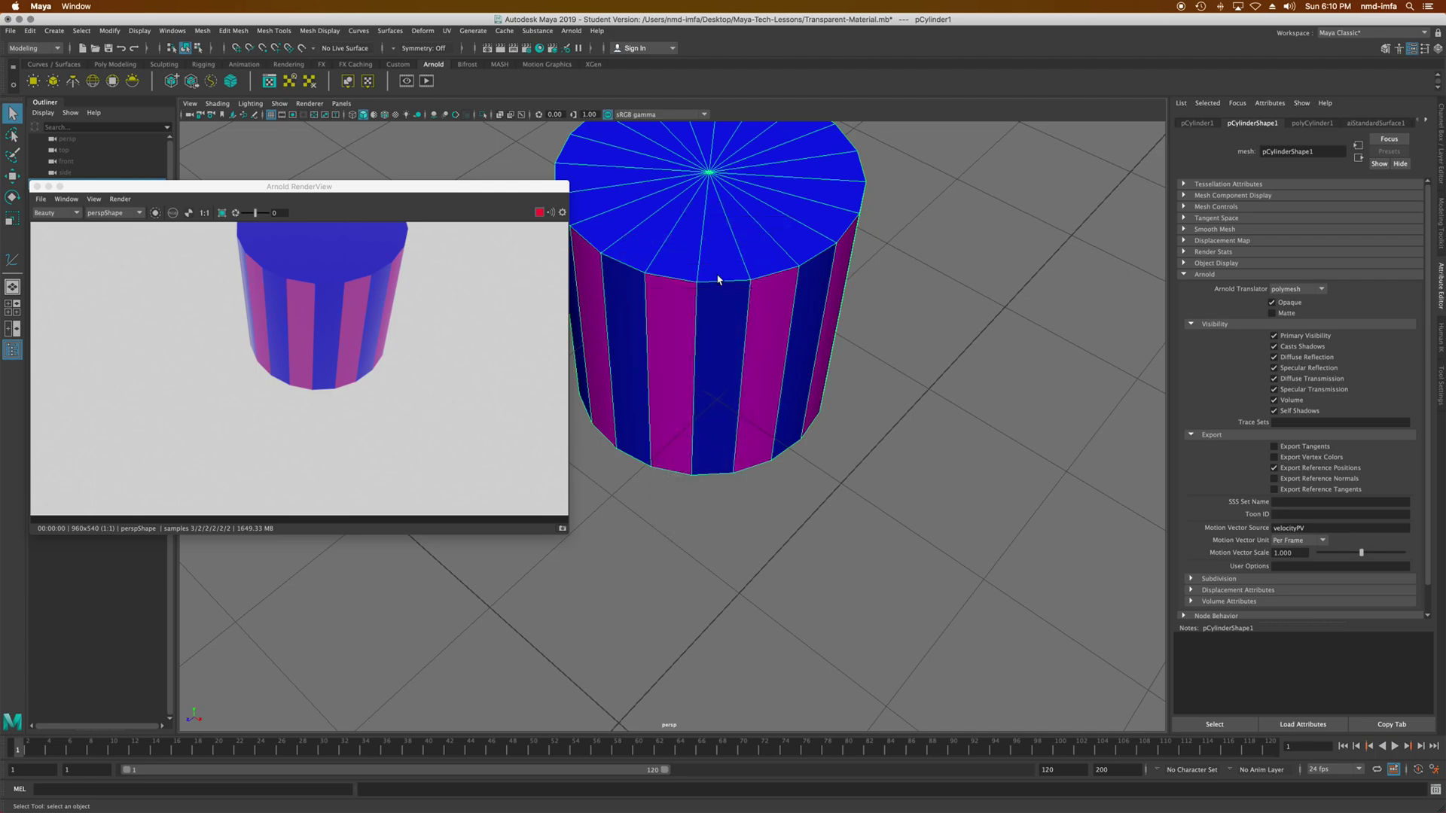
{"action": "right_click_drag", "start_coordinate": [711, 260], "coordinate": [711, 293]}
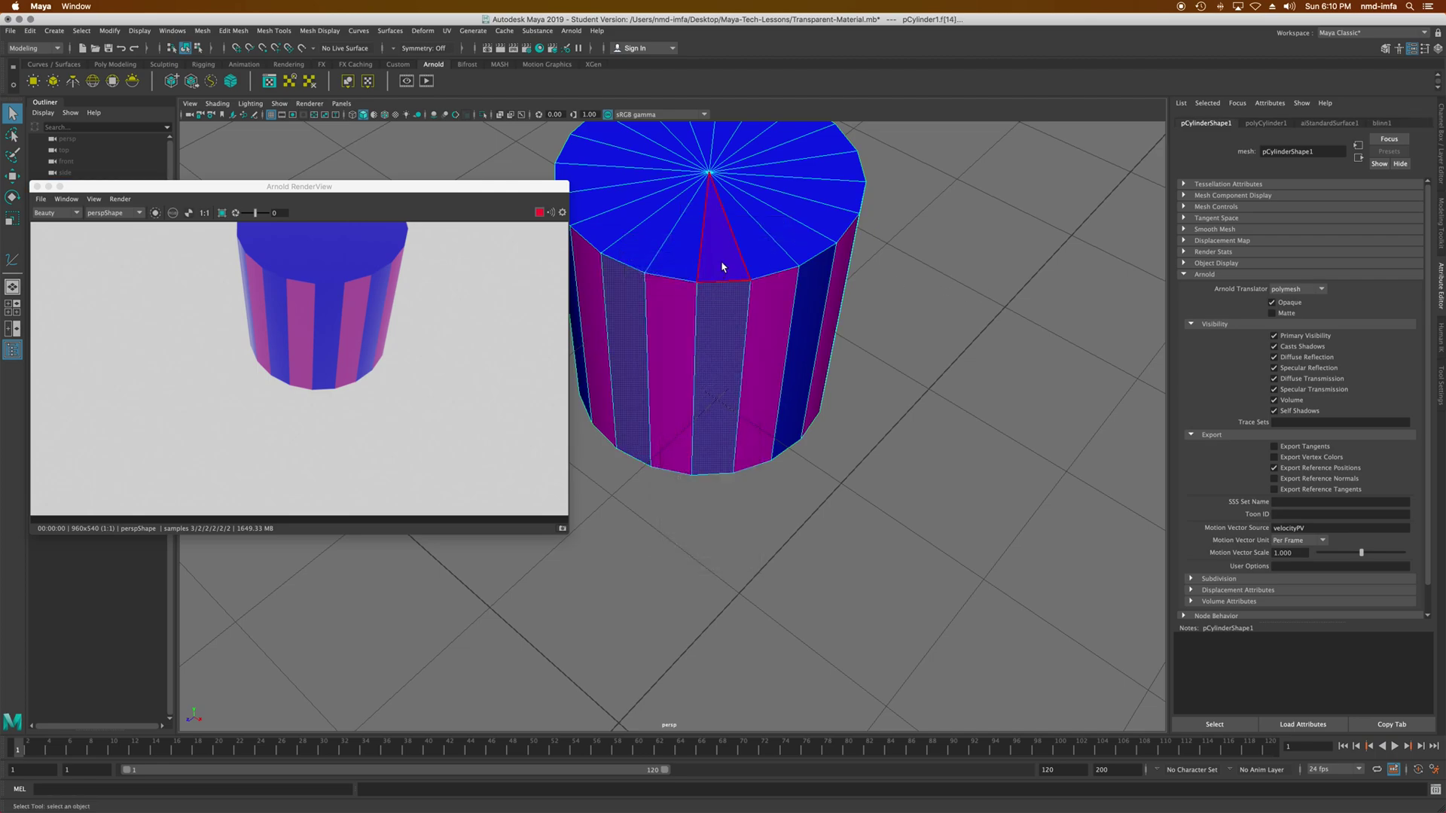
{"action": "left_click", "coordinate": [723, 260]}
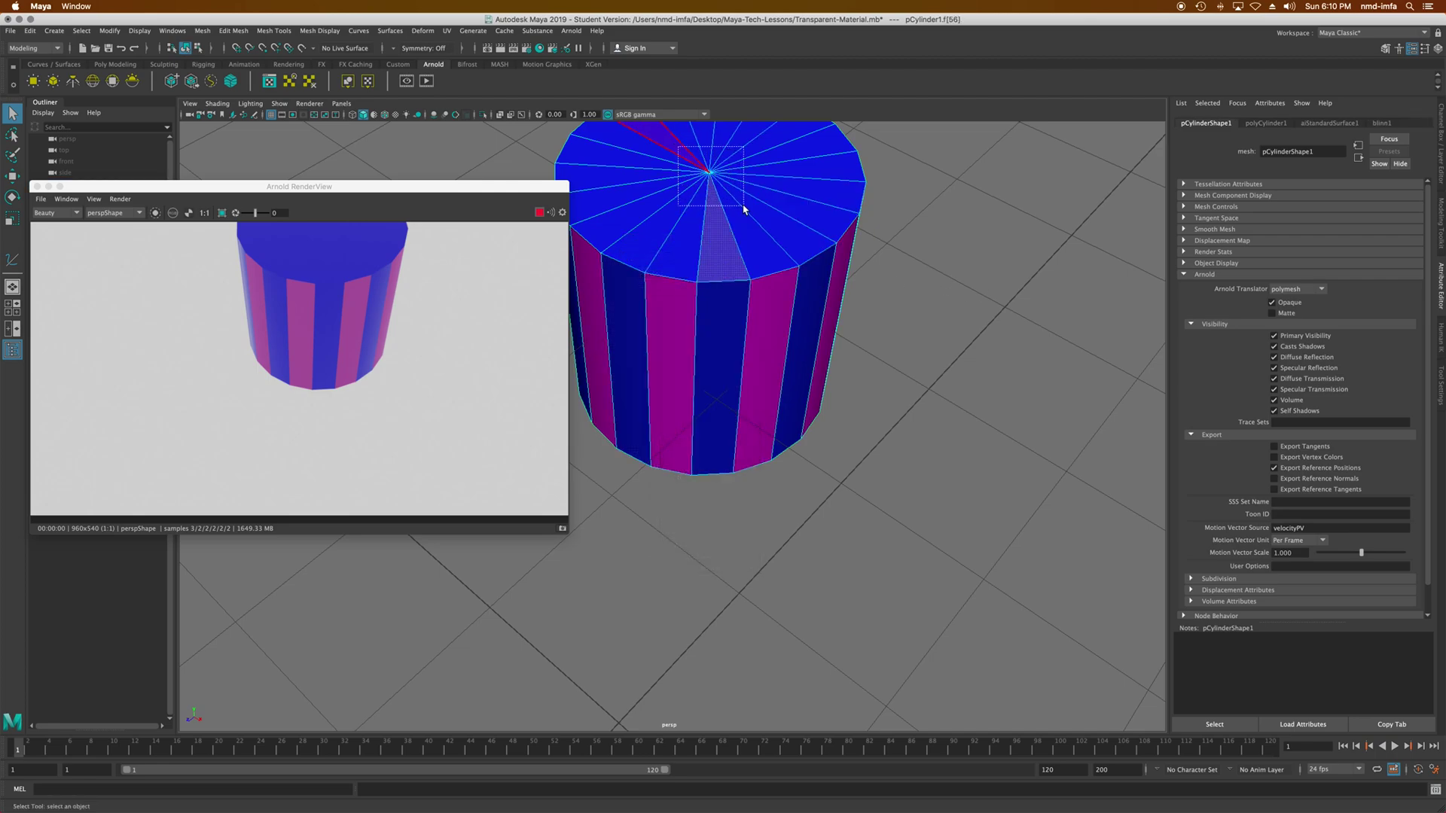
{"action": "double_click", "coordinate": [763, 213], "text": "shift"}
{"action": "left_click_drag", "start_coordinate": [800, 233], "coordinate": [761, 237], "text": "alt"}
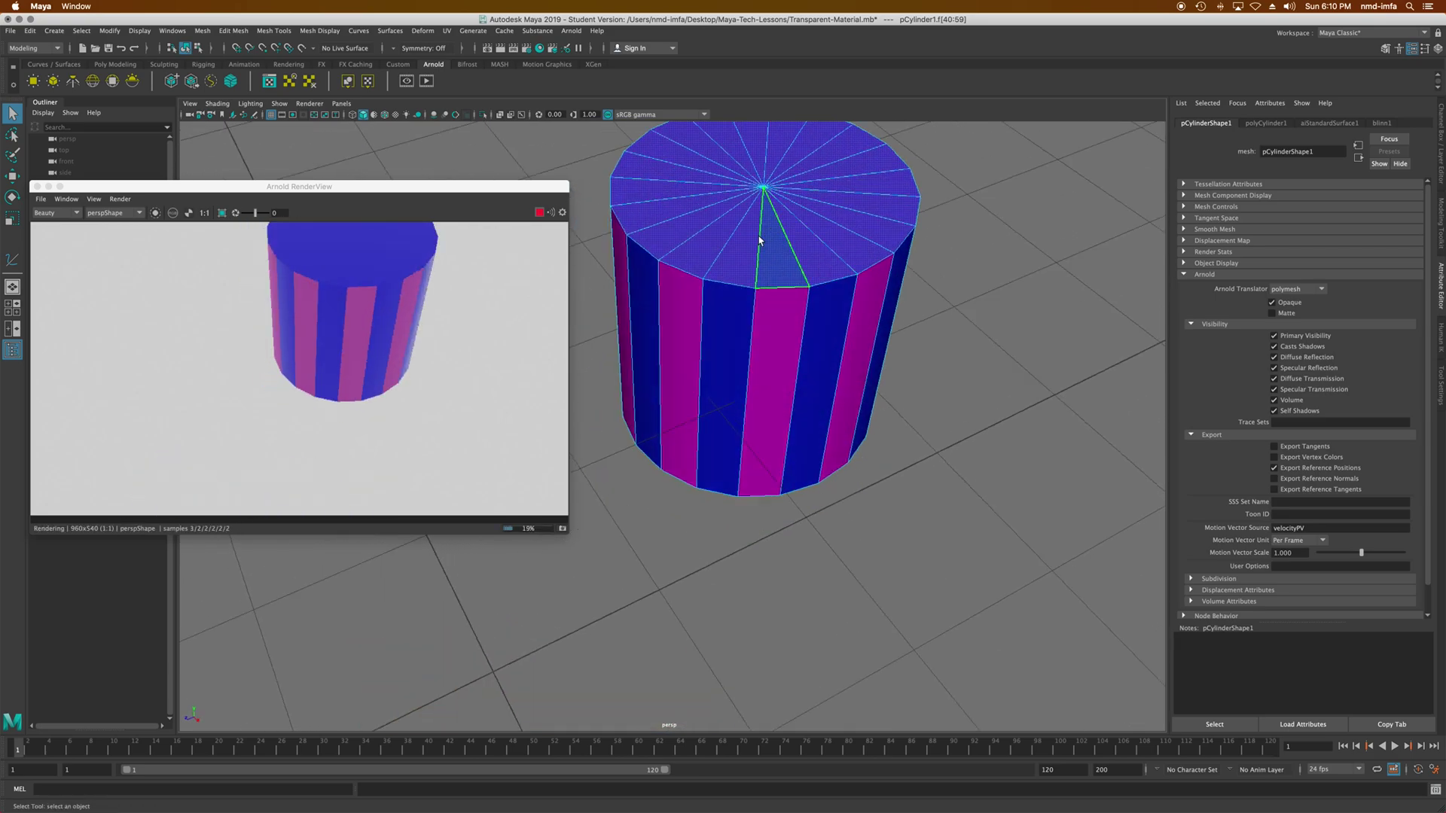
Assign a new Arnold aiStandardSurface material to the selected top cap faces
{"action": "right_click_drag", "start_coordinate": [742, 247], "coordinate": [765, 536]}
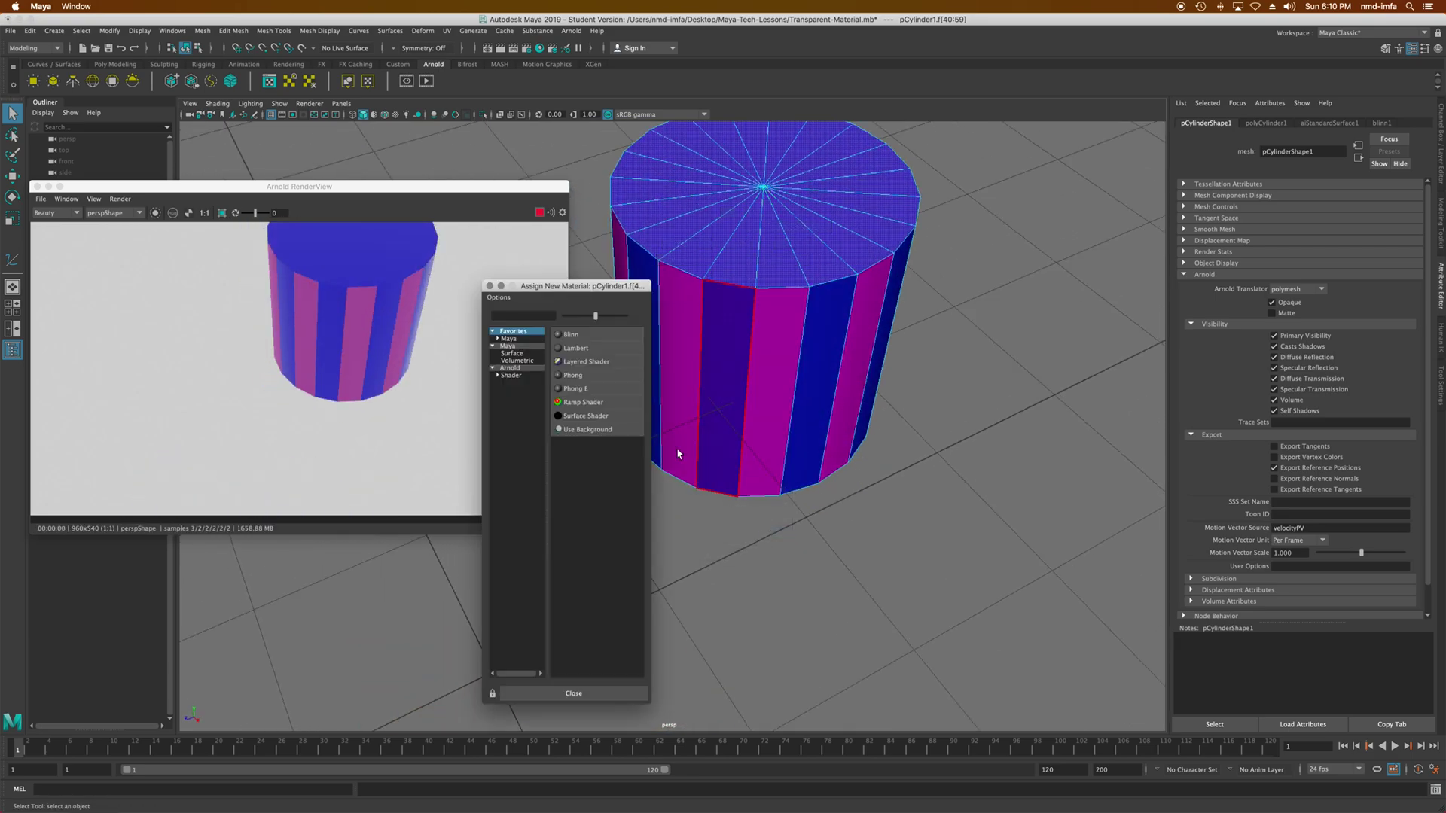
{"action": "left_click", "coordinate": [523, 368]}
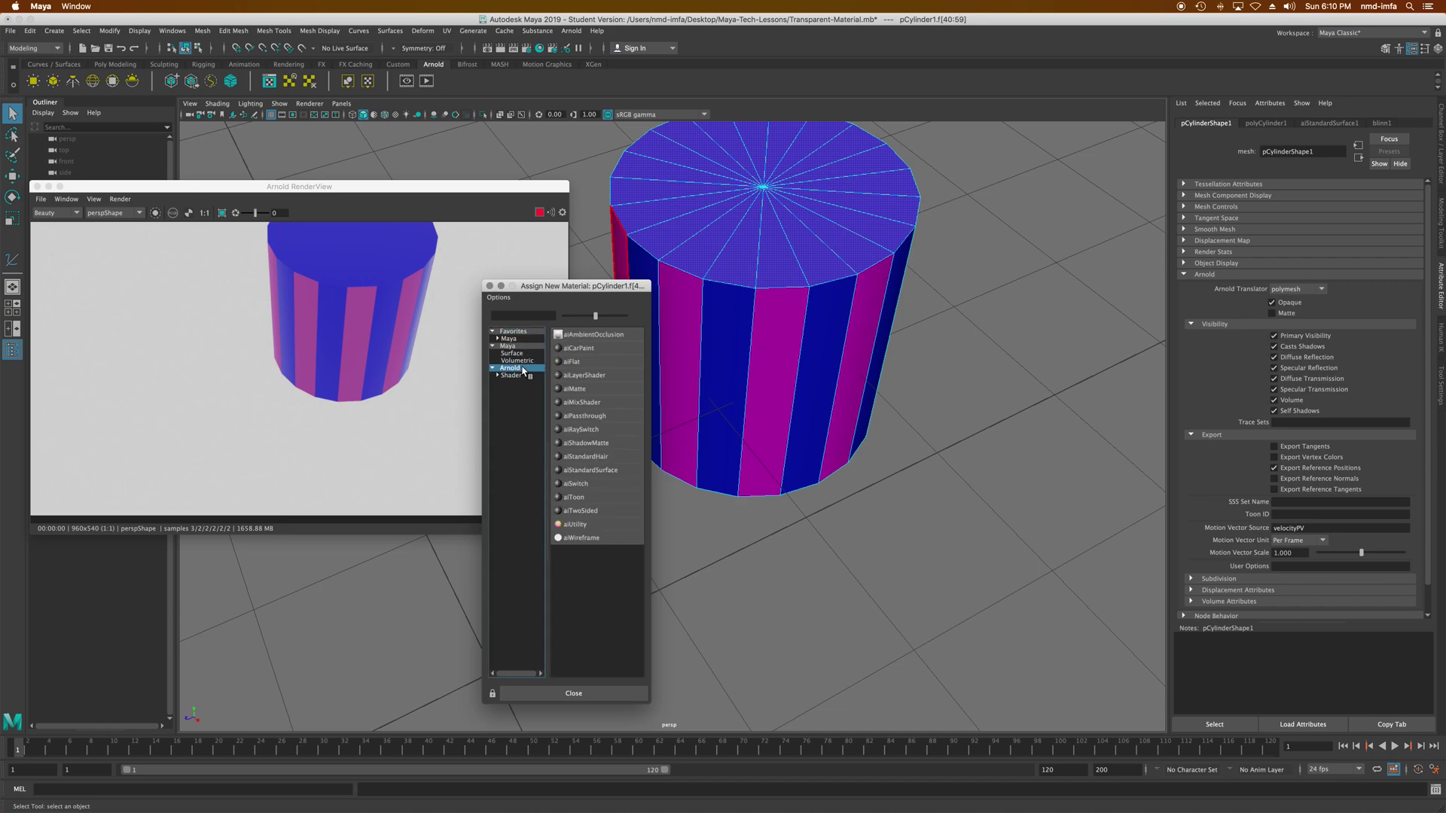
{"action": "left_click", "coordinate": [590, 470]}
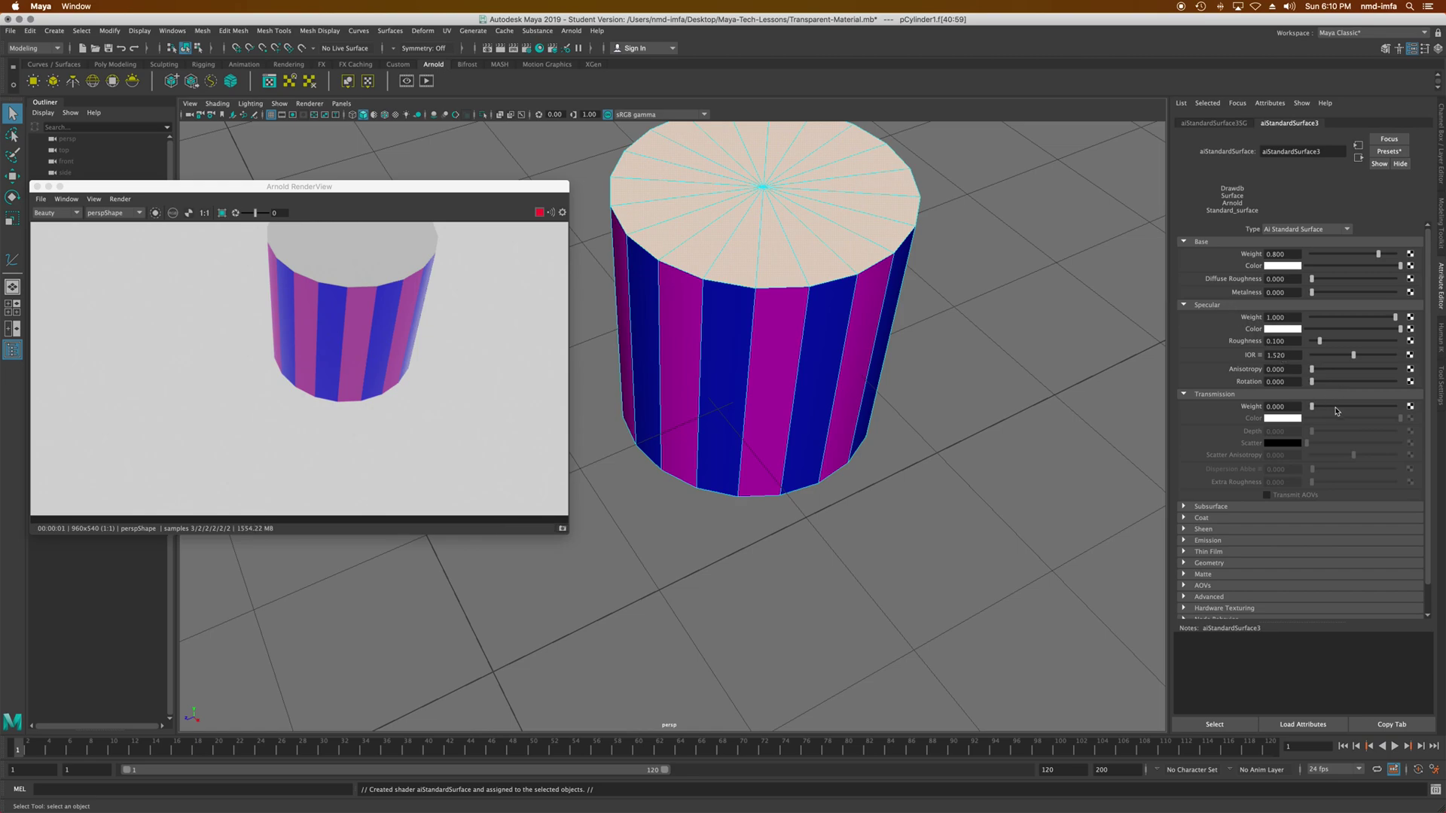
Set the cap material's Transmission weight to 0.767 and its Base color to green after trying yellow
{"action": "left_click_drag", "start_coordinate": [1337, 408], "coordinate": [1375, 407]}
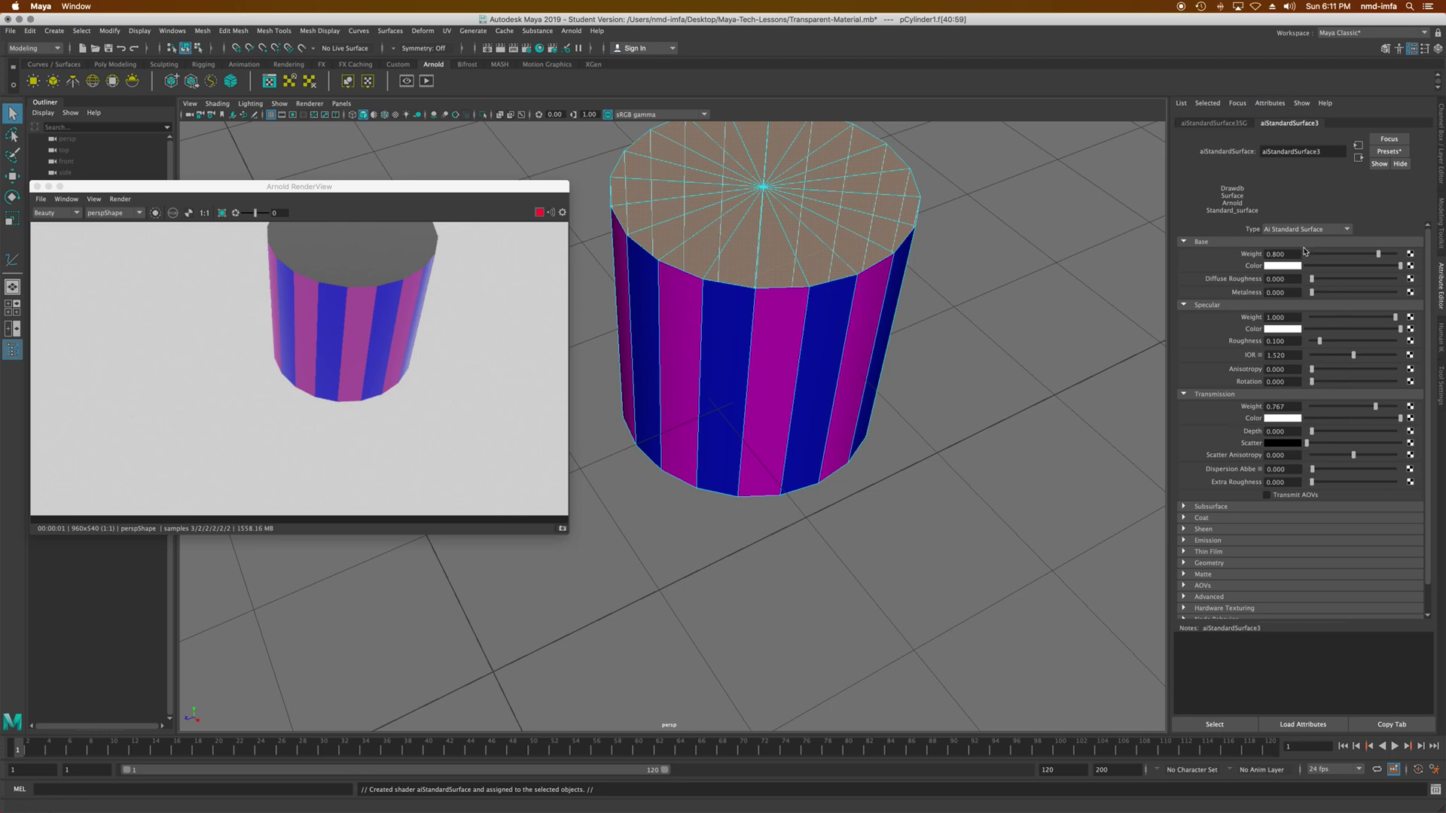
{"action": "left_click", "coordinate": [1290, 267]}
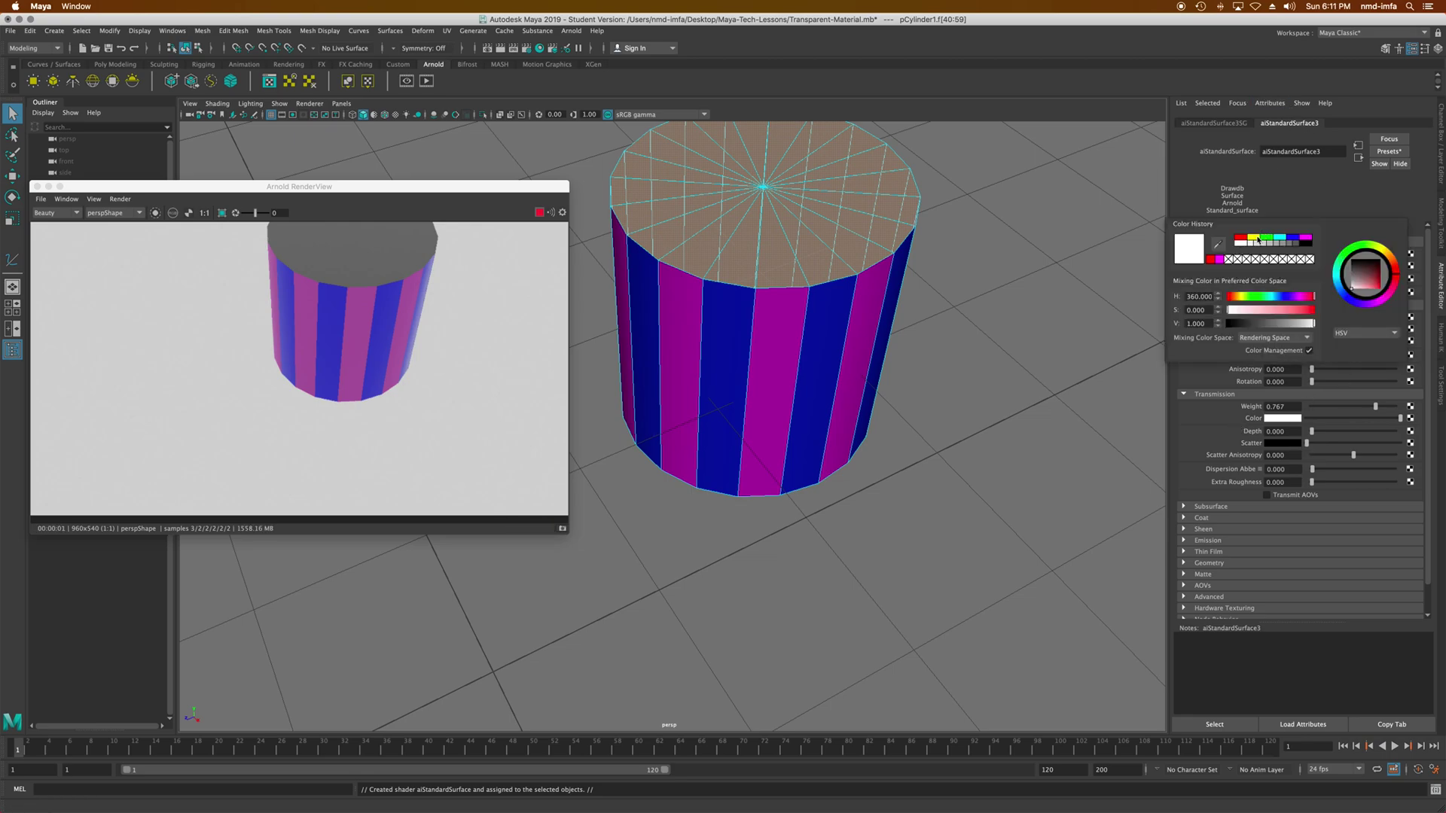
{"action": "left_click", "coordinate": [1254, 238]}
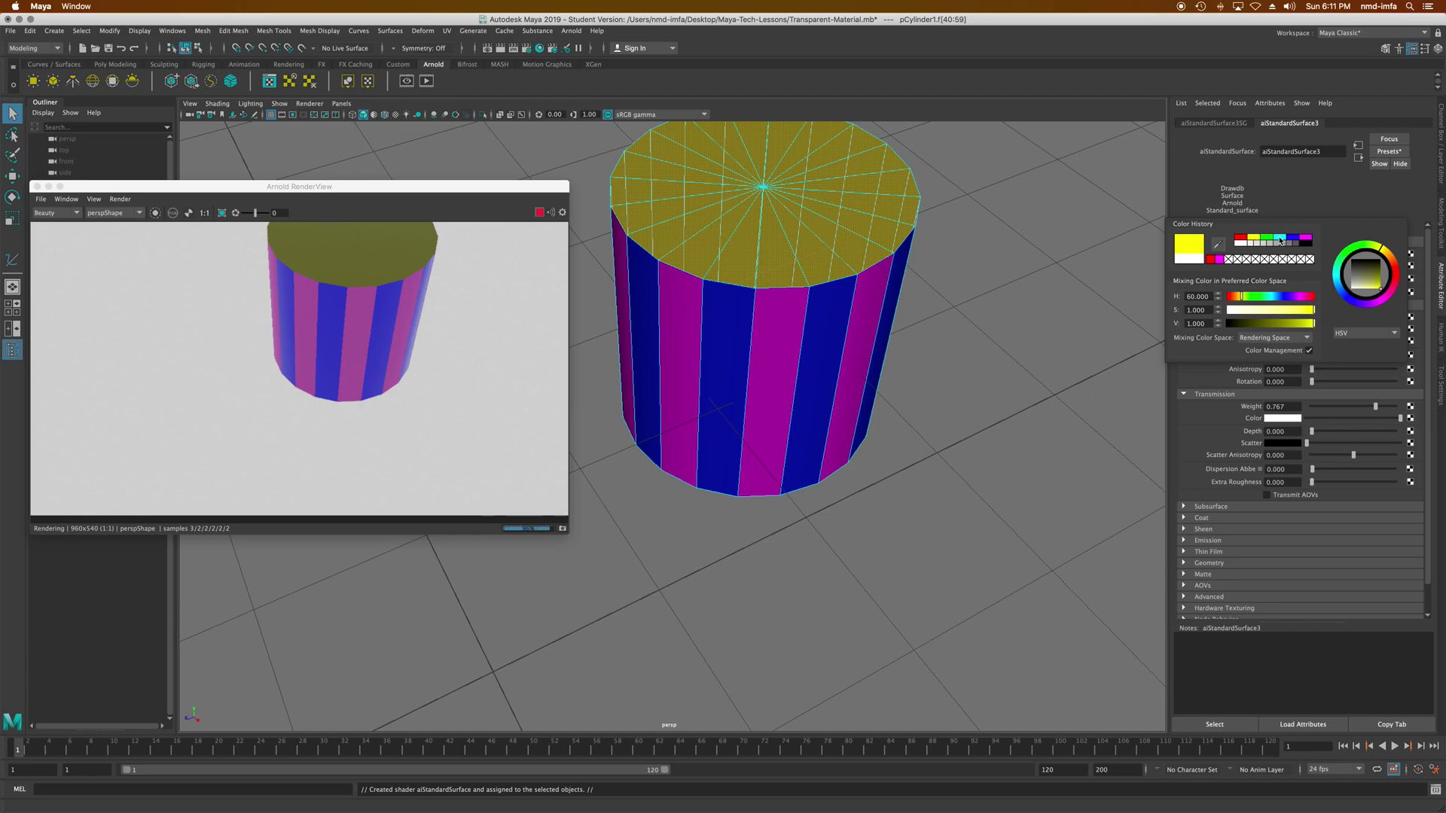
{"action": "left_click", "coordinate": [1267, 239]}
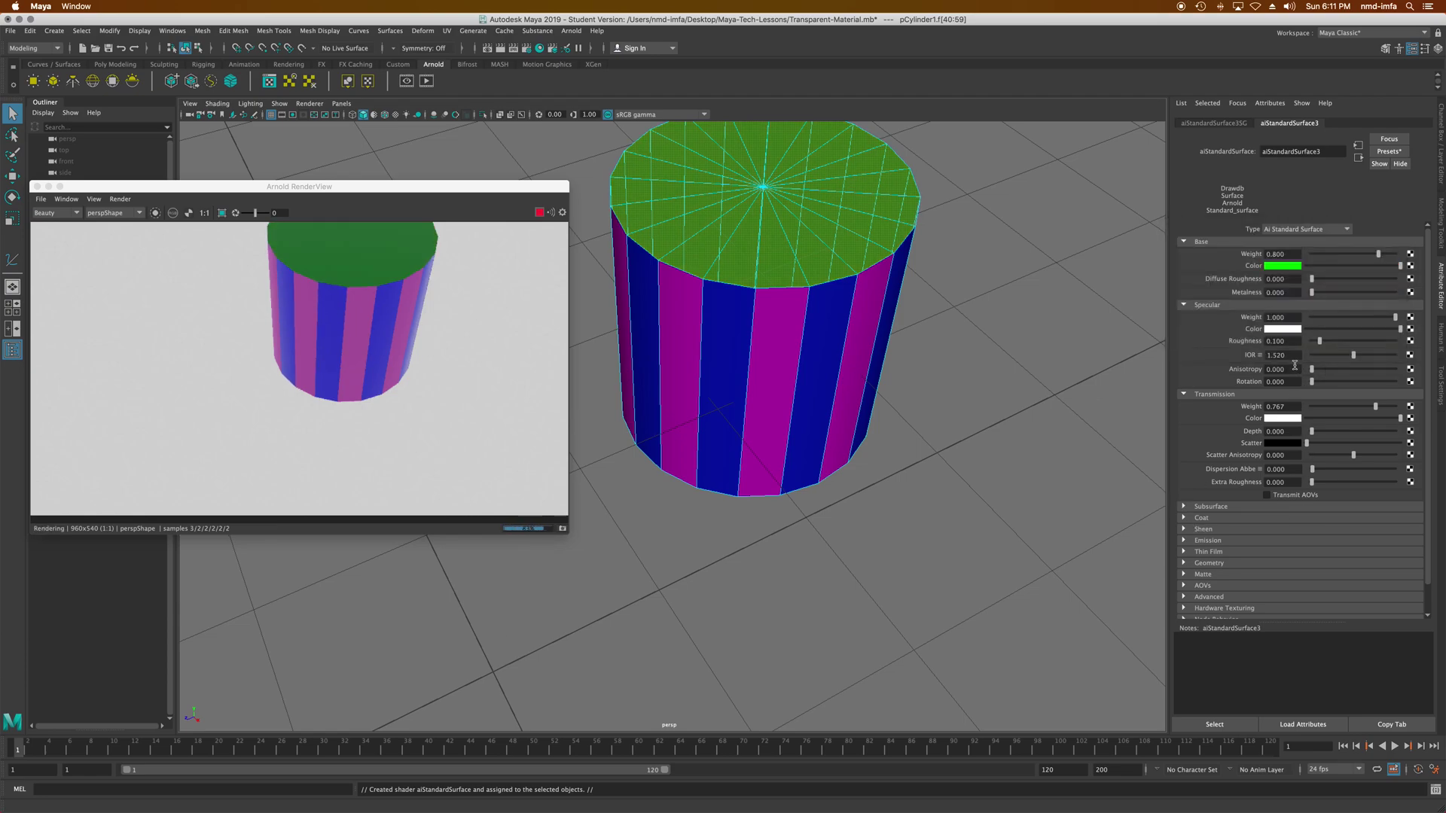
Zoom the Arnold RenderView out to show the full frame and return the cylinder to object mode
{"action": "left_click_drag", "start_coordinate": [919, 323], "coordinate": [978, 324], "text": "alt"}
{"action": "left_click", "coordinate": [706, 306]}
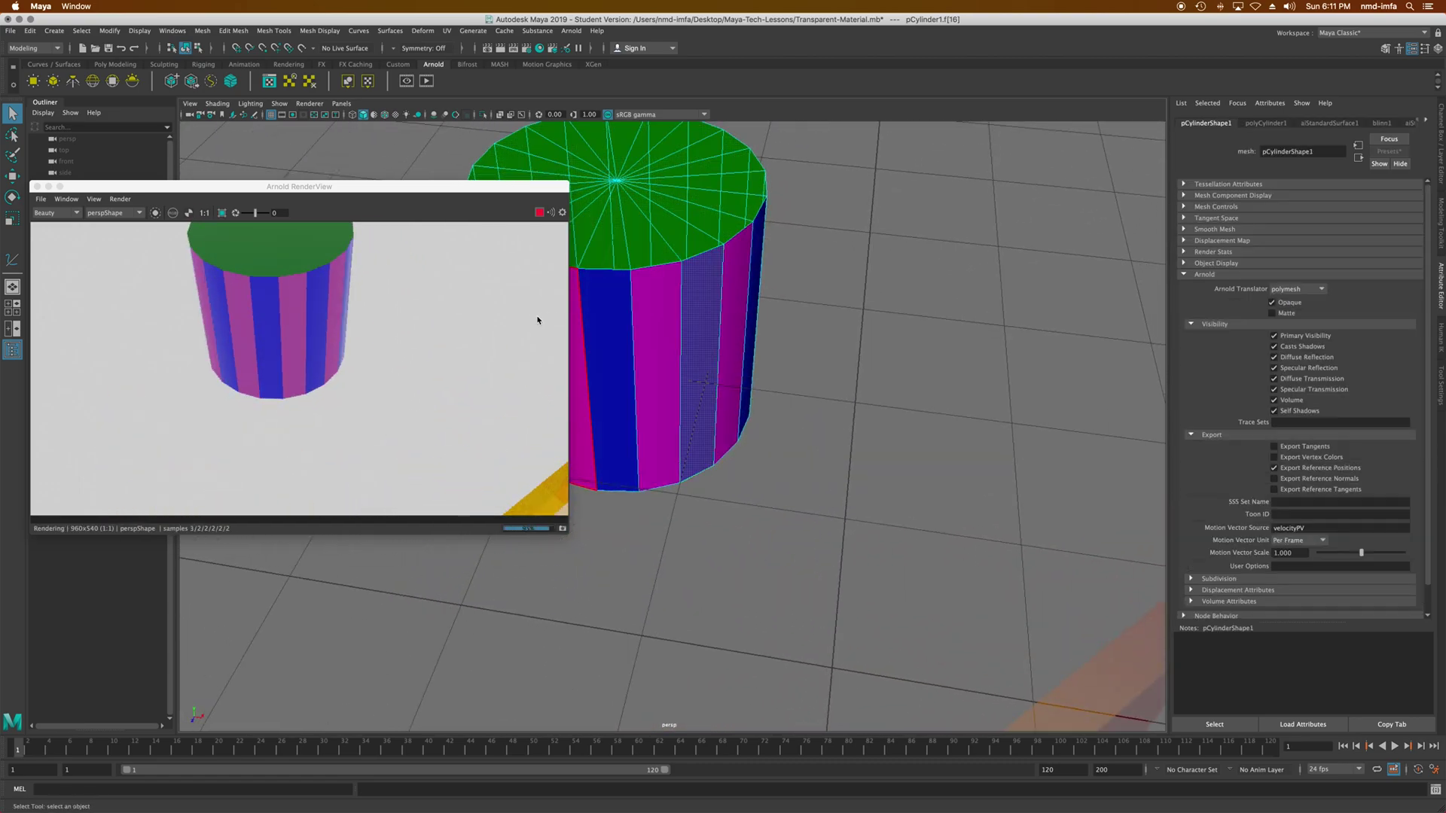
{"action": "scroll", "coordinate": [495, 322], "scroll_direction": "down", "scroll_amount": 3}
{"action": "mouse_move", "coordinate": [490, 319]}
{"action": "middle_mouse_down"}
{"action": "mouse_move", "coordinate": [507, 332]}
{"action": "mouse_move", "coordinate": [475, 331]}
{"action": "middle_mouse_up"}
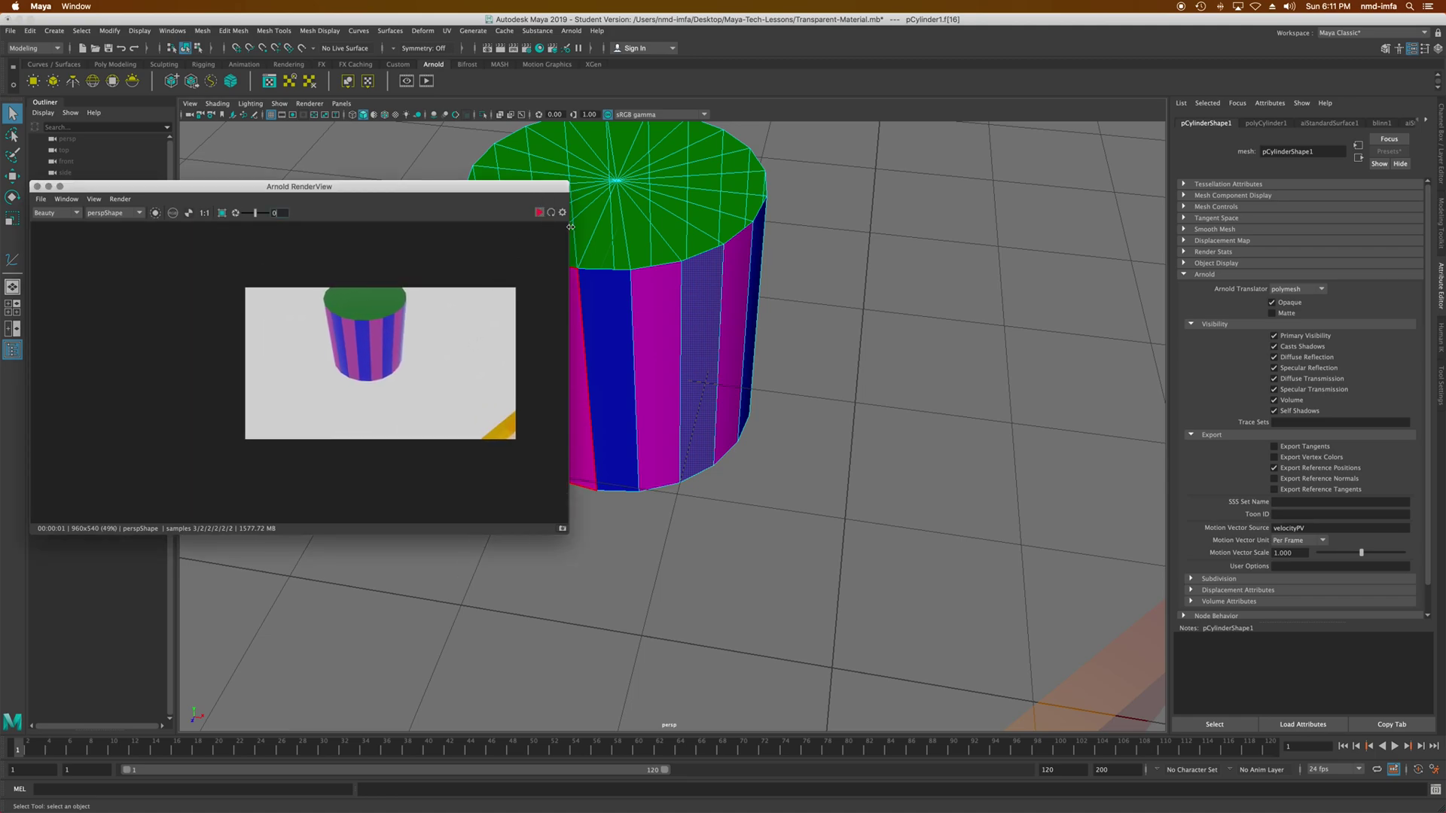
{"action": "left_click", "coordinate": [614, 228]}
{"action": "right_click", "coordinate": [672, 225]}
{"action": "right_click_drag", "start_coordinate": [672, 224], "coordinate": [702, 210]}
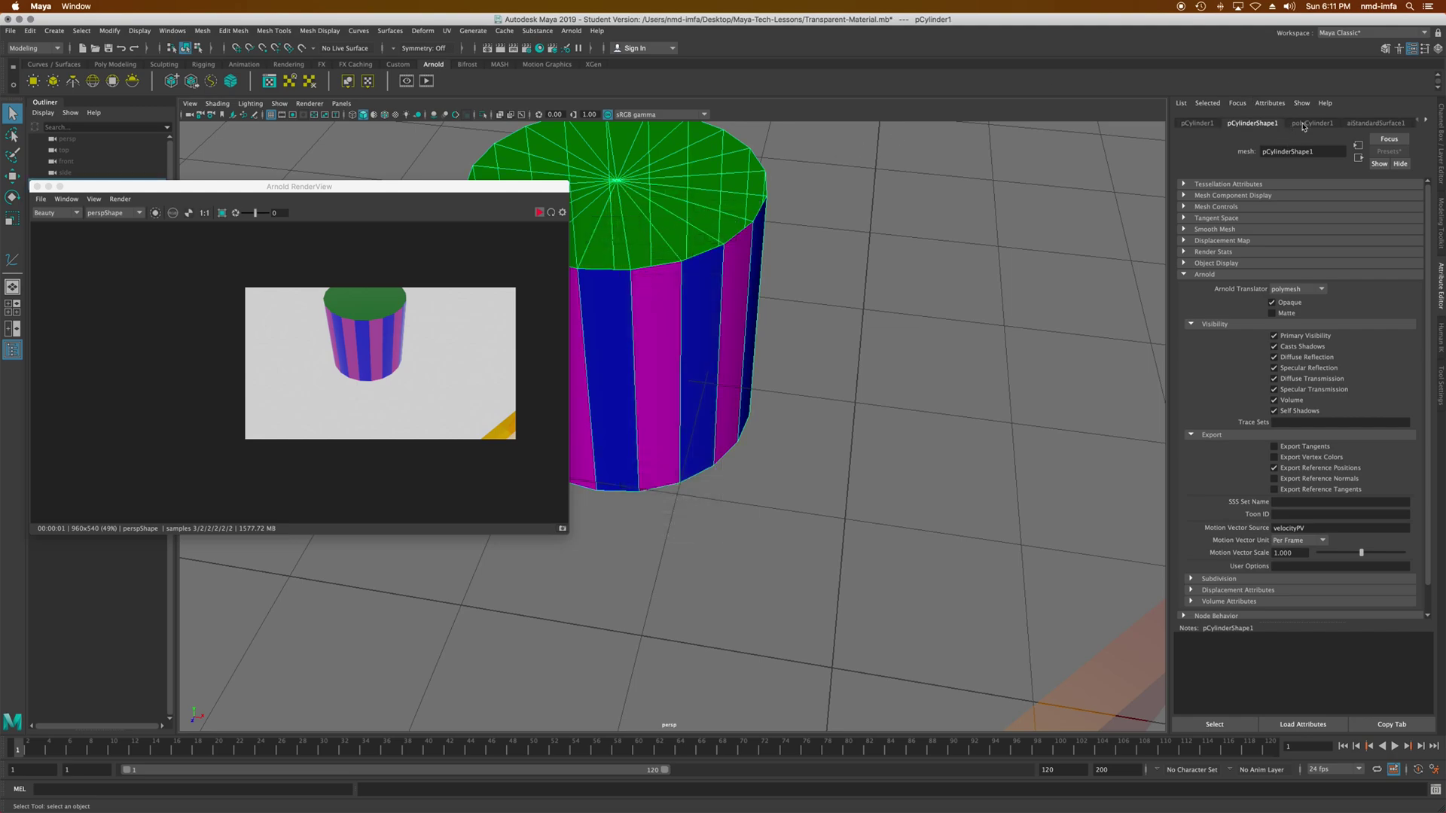
Turn off the Opaque option in the cylinder shape's Arnold attributes and deselect the cylinder
{"action": "left_click", "coordinate": [1304, 123]}
{"action": "left_click", "coordinate": [1247, 123]}
{"action": "left_click", "coordinate": [1272, 302]}
{"action": "left_click", "coordinate": [822, 382]}
Restart the live Arnold render and examine the cylinder's transparent cap up close from a different camera angle
{"action": "left_click", "coordinate": [434, 254]}
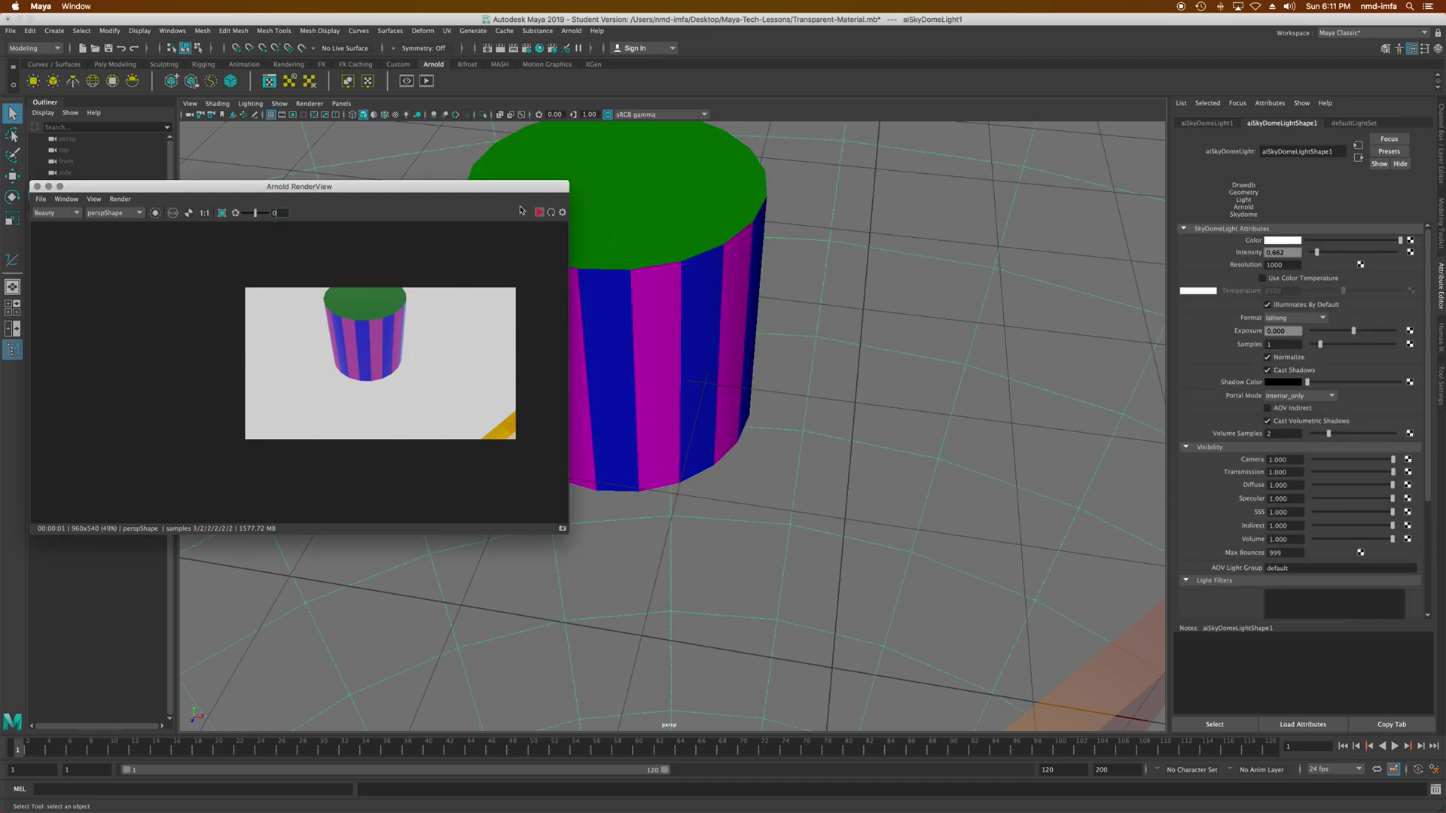
{"action": "left_click", "coordinate": [540, 214]}
{"action": "scroll", "coordinate": [378, 316], "scroll_direction": "up", "scroll_amount": 2}
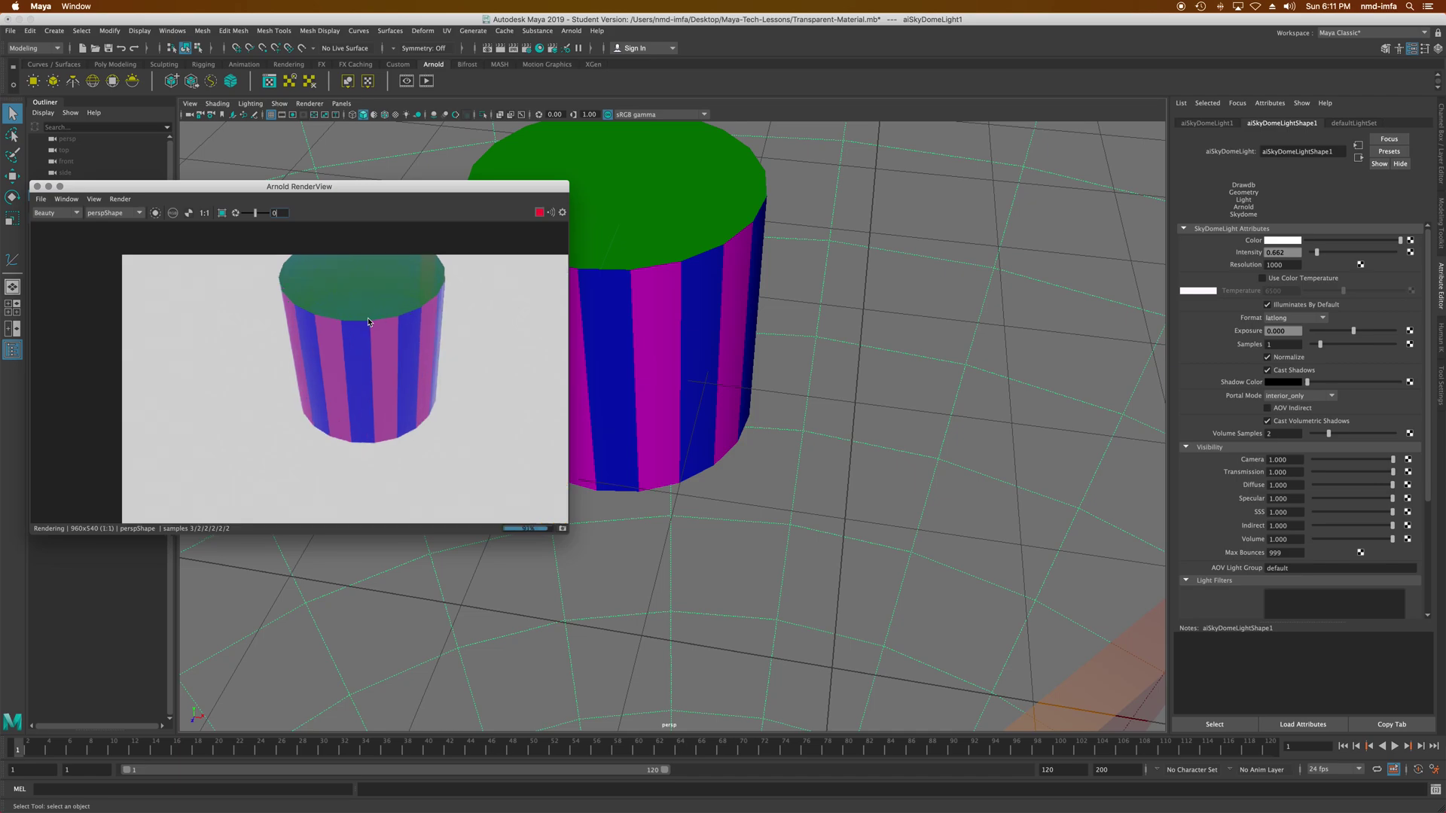
{"action": "middle_click_drag", "start_coordinate": [383, 326], "coordinate": [355, 338]}
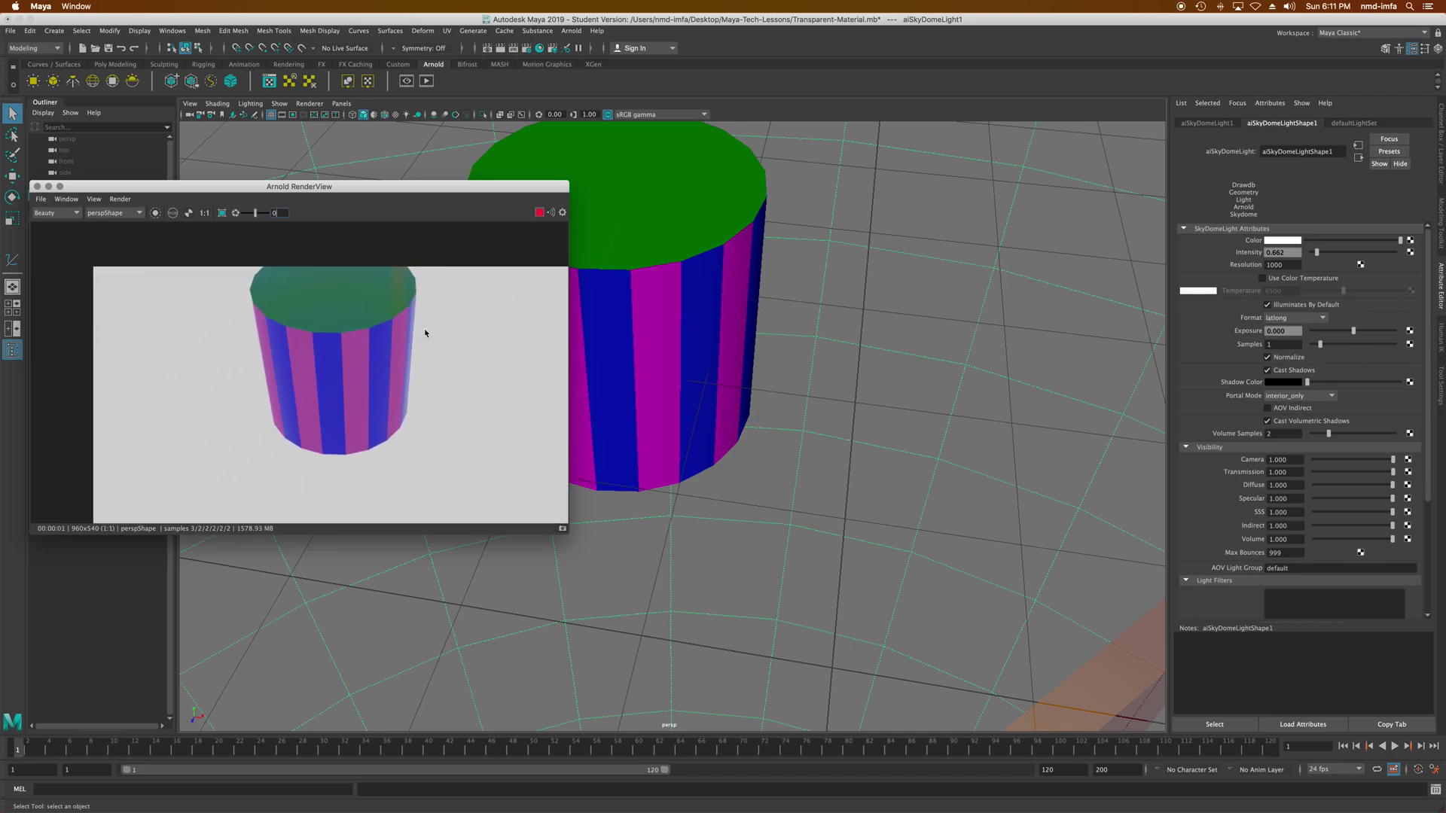
{"action": "left_click_drag", "start_coordinate": [859, 348], "coordinate": [766, 376], "text": "alt"}
{"action": "left_click_drag", "start_coordinate": [666, 366], "coordinate": [694, 230], "text": "alt"}
Select the cylinder, try a Transmission weight of 0.342 on its blue side material, and undo that change
{"action": "left_click", "coordinate": [695, 229]}
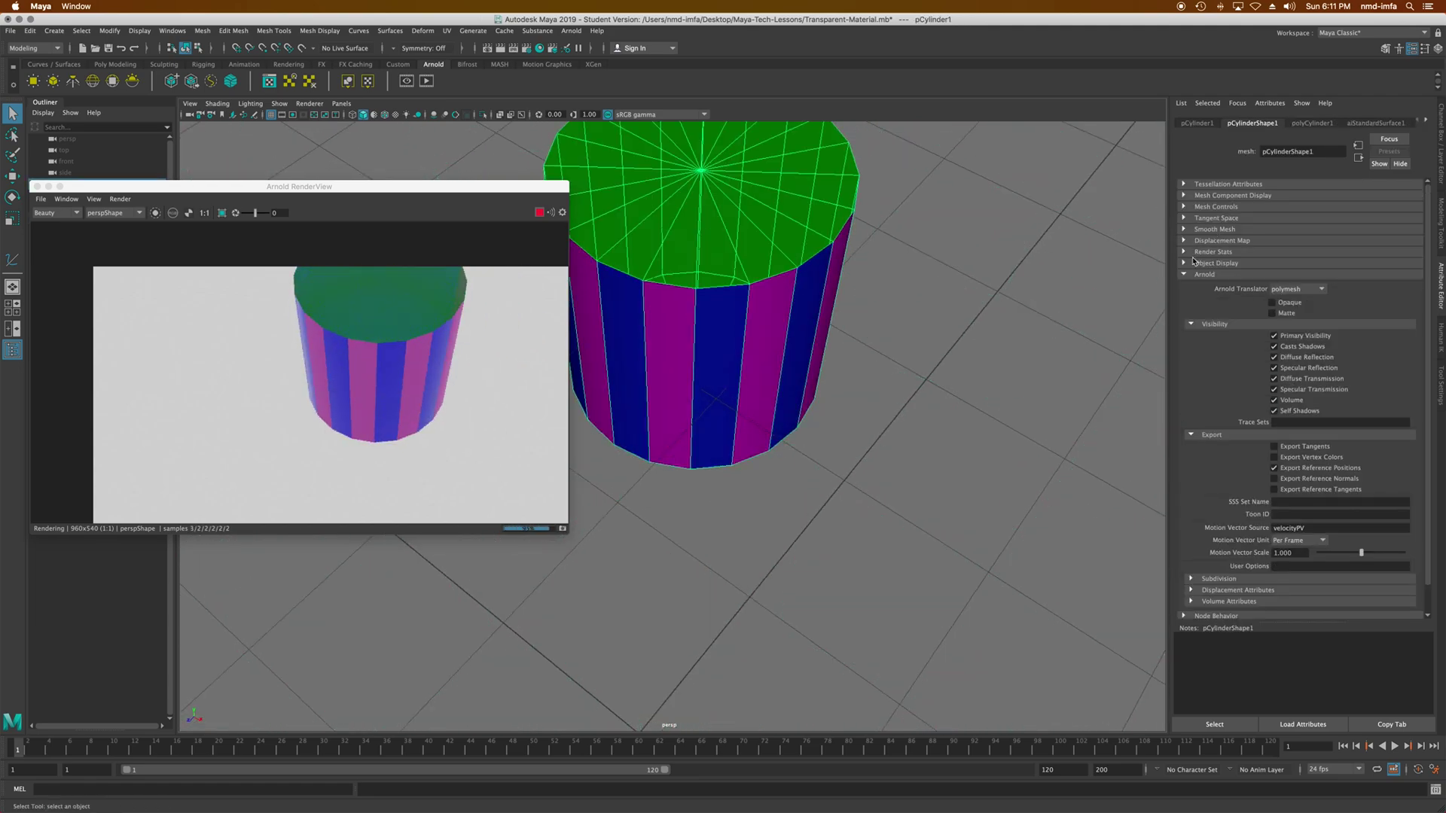
{"action": "left_click", "coordinate": [1375, 123]}
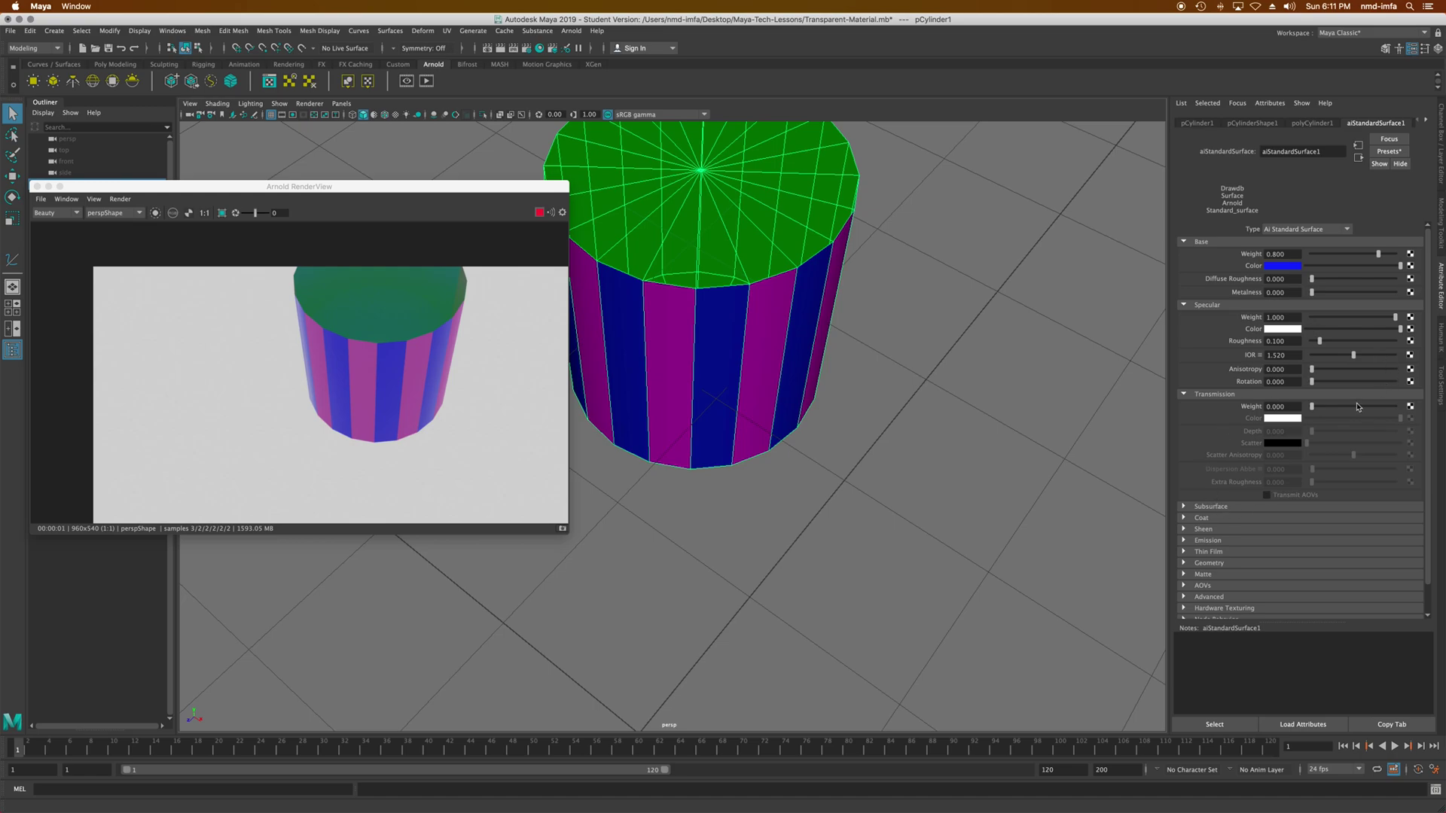
{"action": "left_click_drag", "start_coordinate": [1361, 407], "coordinate": [1348, 405]}
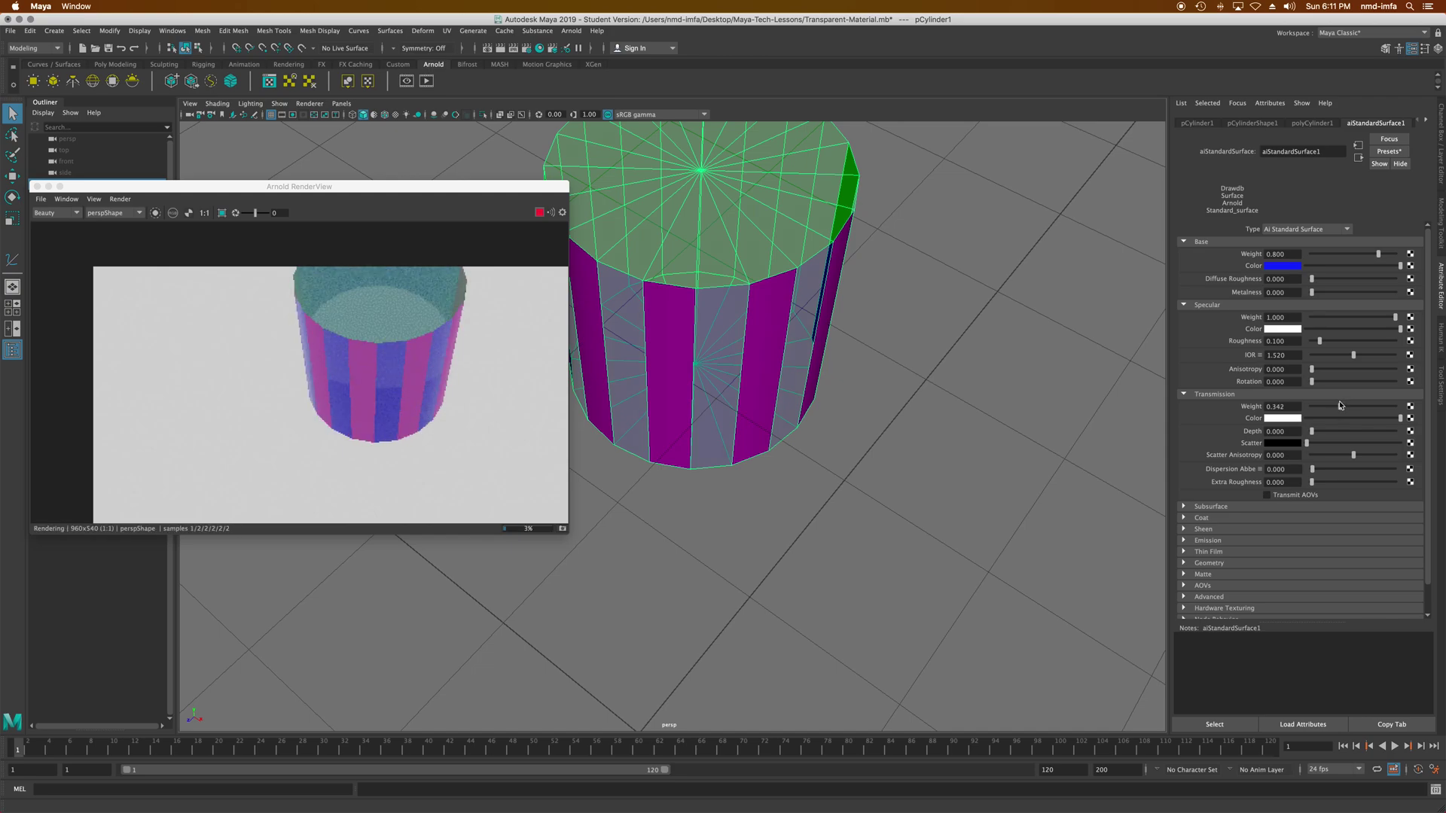
{"action": "key", "text": "ctrl+z"}
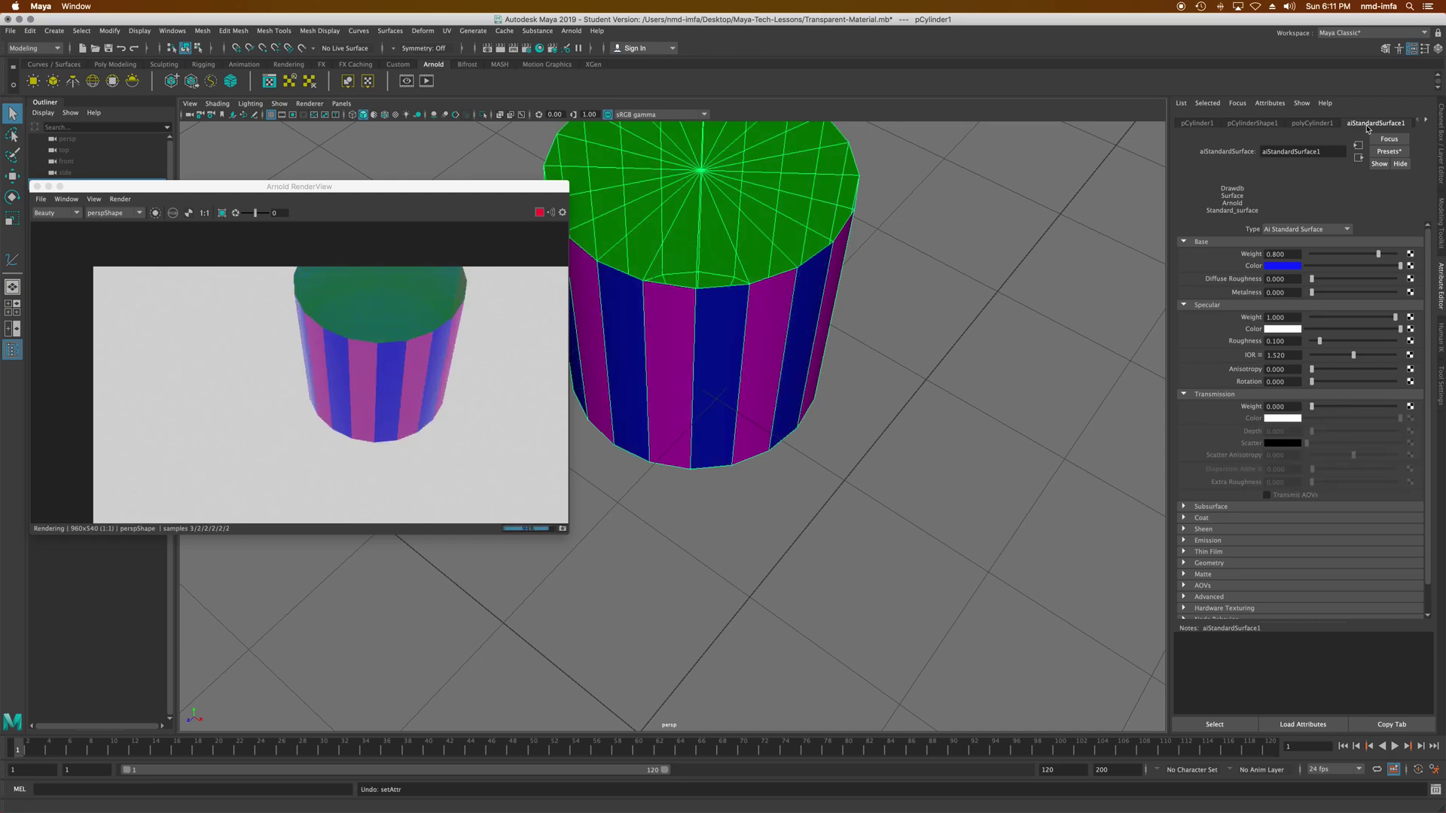
Raise the Transmission weight of the cylinder's green cap material to 0.849
{"action": "left_click", "coordinate": [1425, 121]}
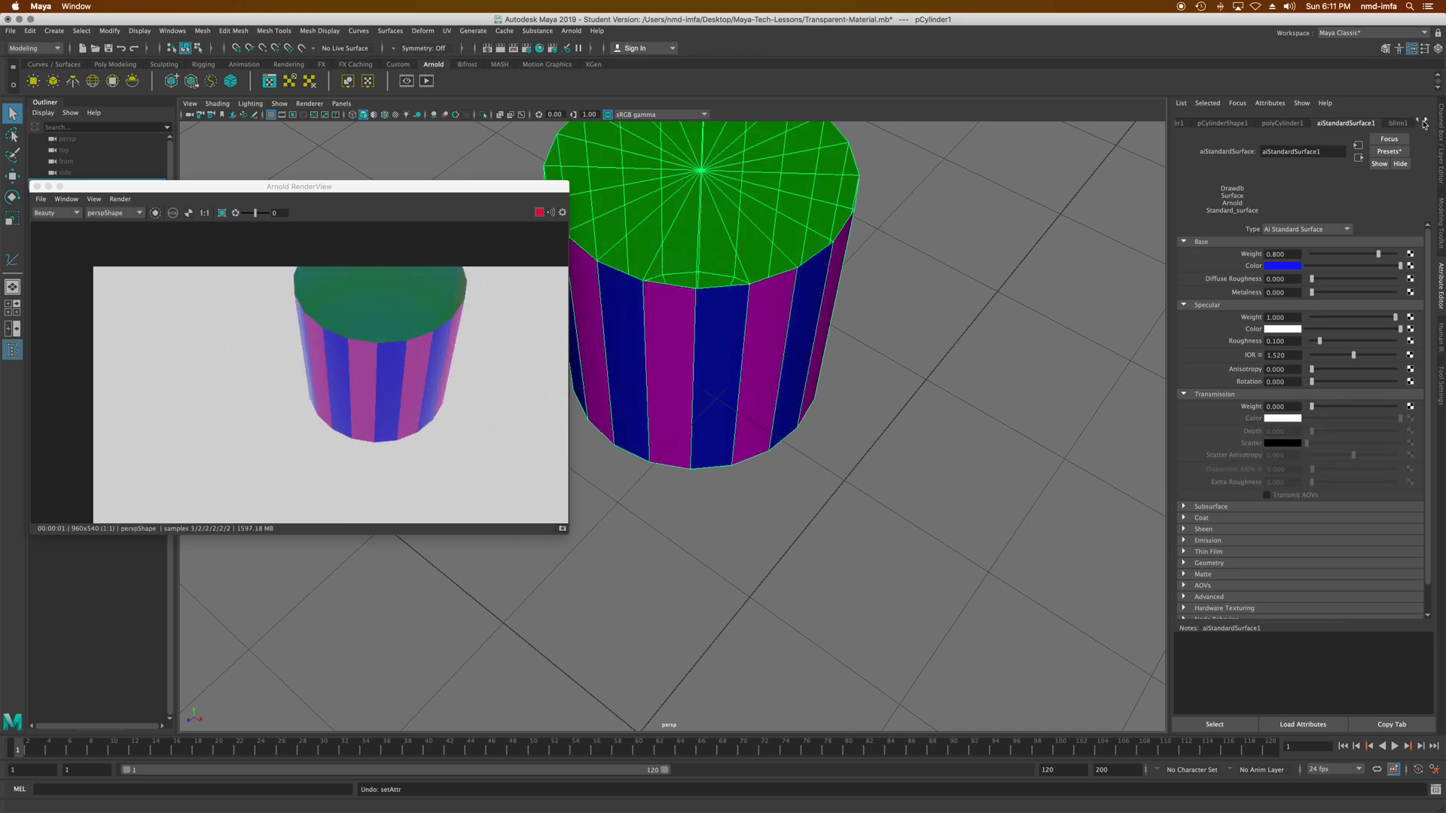
{"action": "left_click", "coordinate": [1425, 122]}
{"action": "left_click", "coordinate": [1378, 123]}
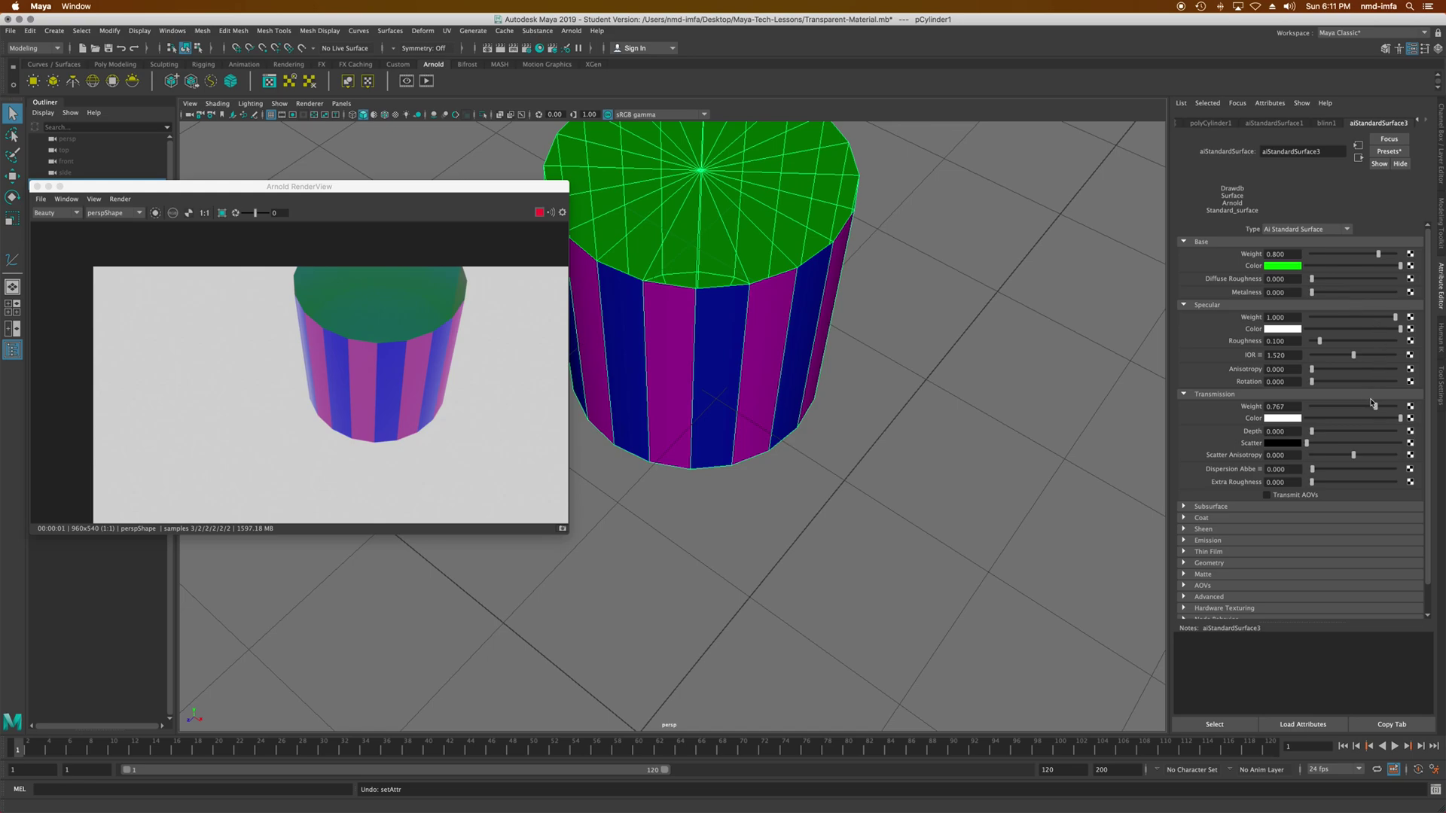
{"action": "left_click_drag", "start_coordinate": [1372, 404], "coordinate": [1382, 406]}
{"action": "left_click_drag", "start_coordinate": [909, 339], "coordinate": [946, 332], "text": "alt"}
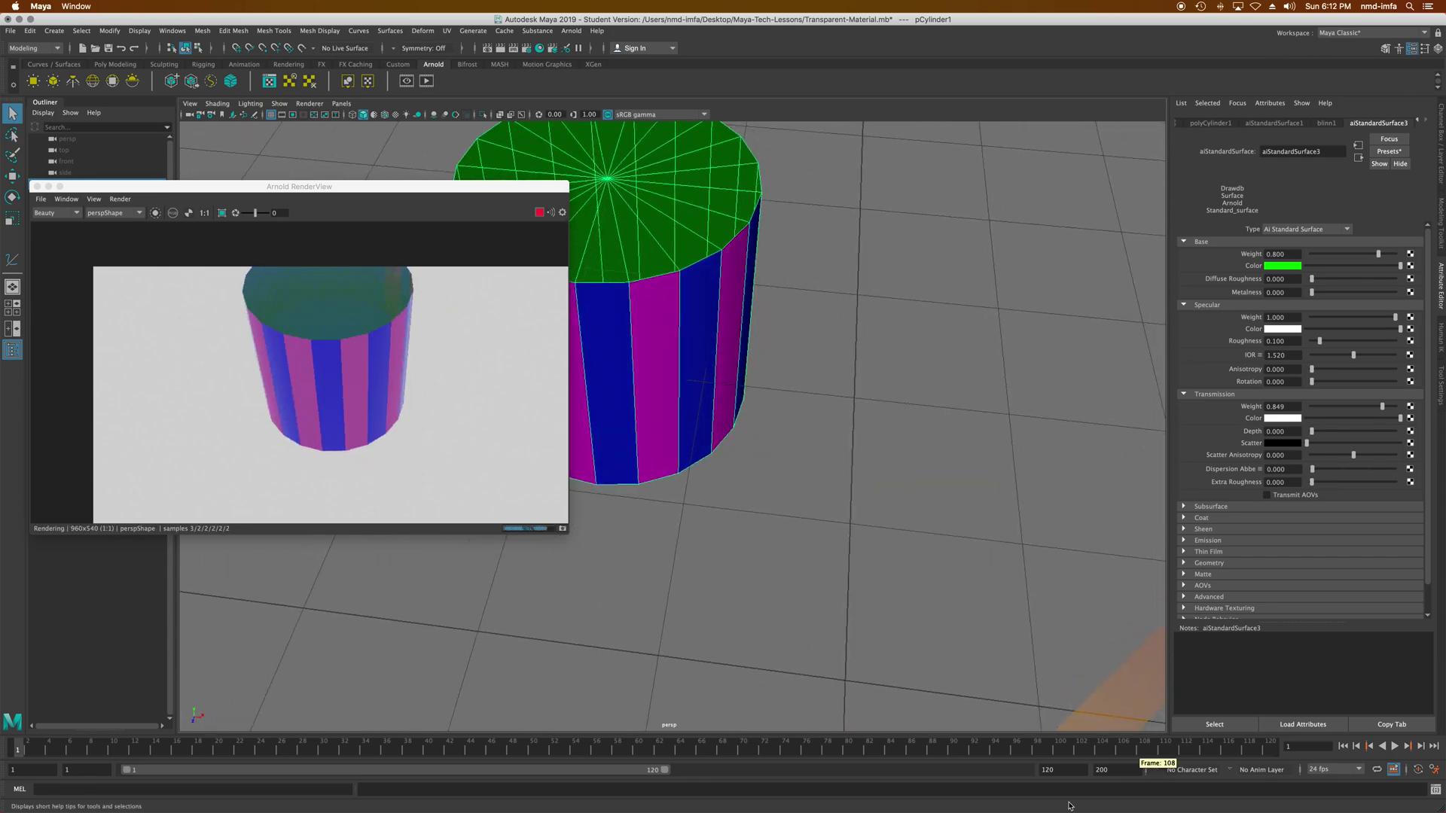